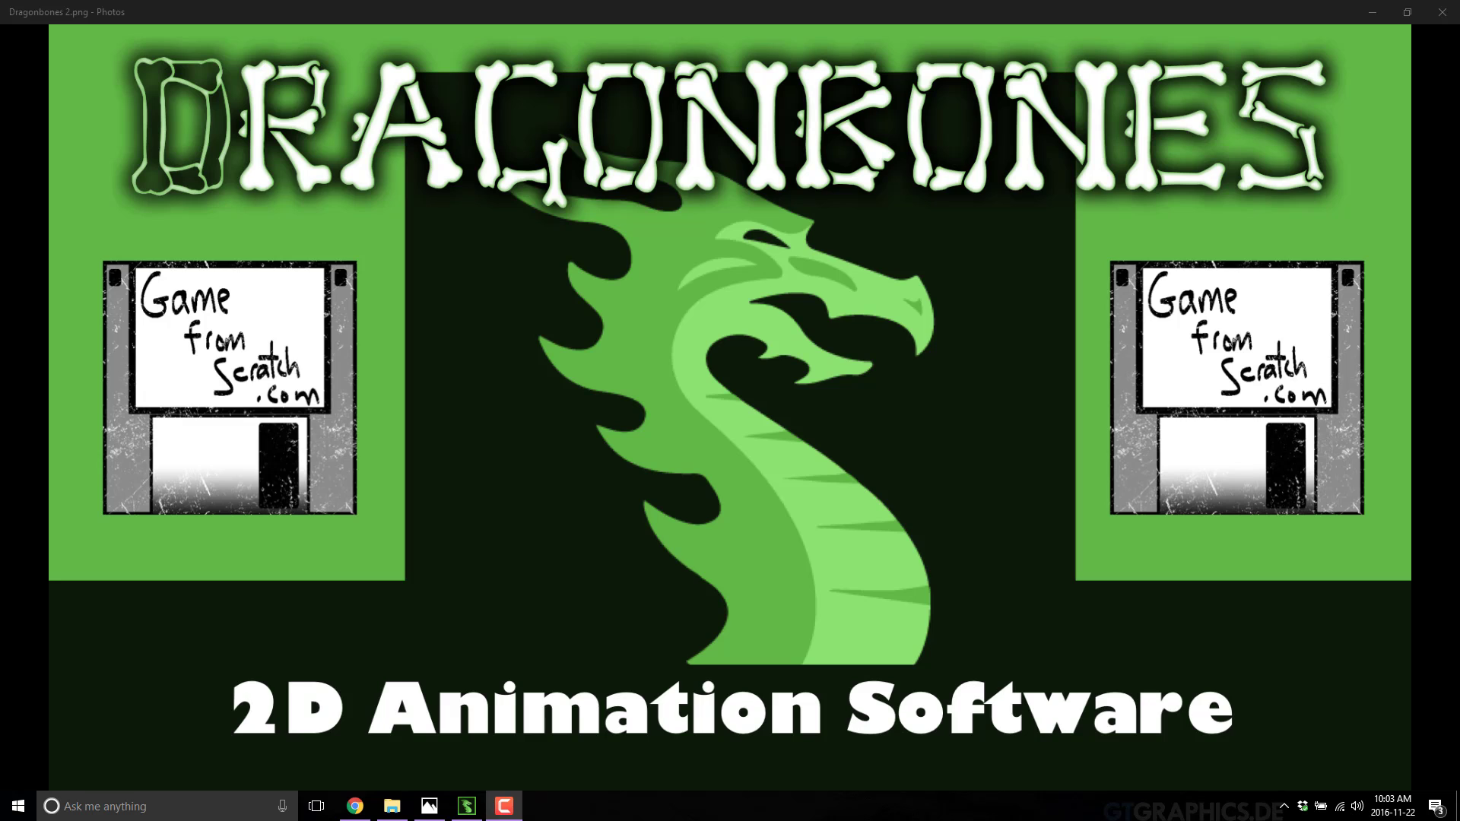
- Look over the Spine, Spriter and Creature Animation tabs in Chrome, then the dragonbones.com tab
click(354, 805)
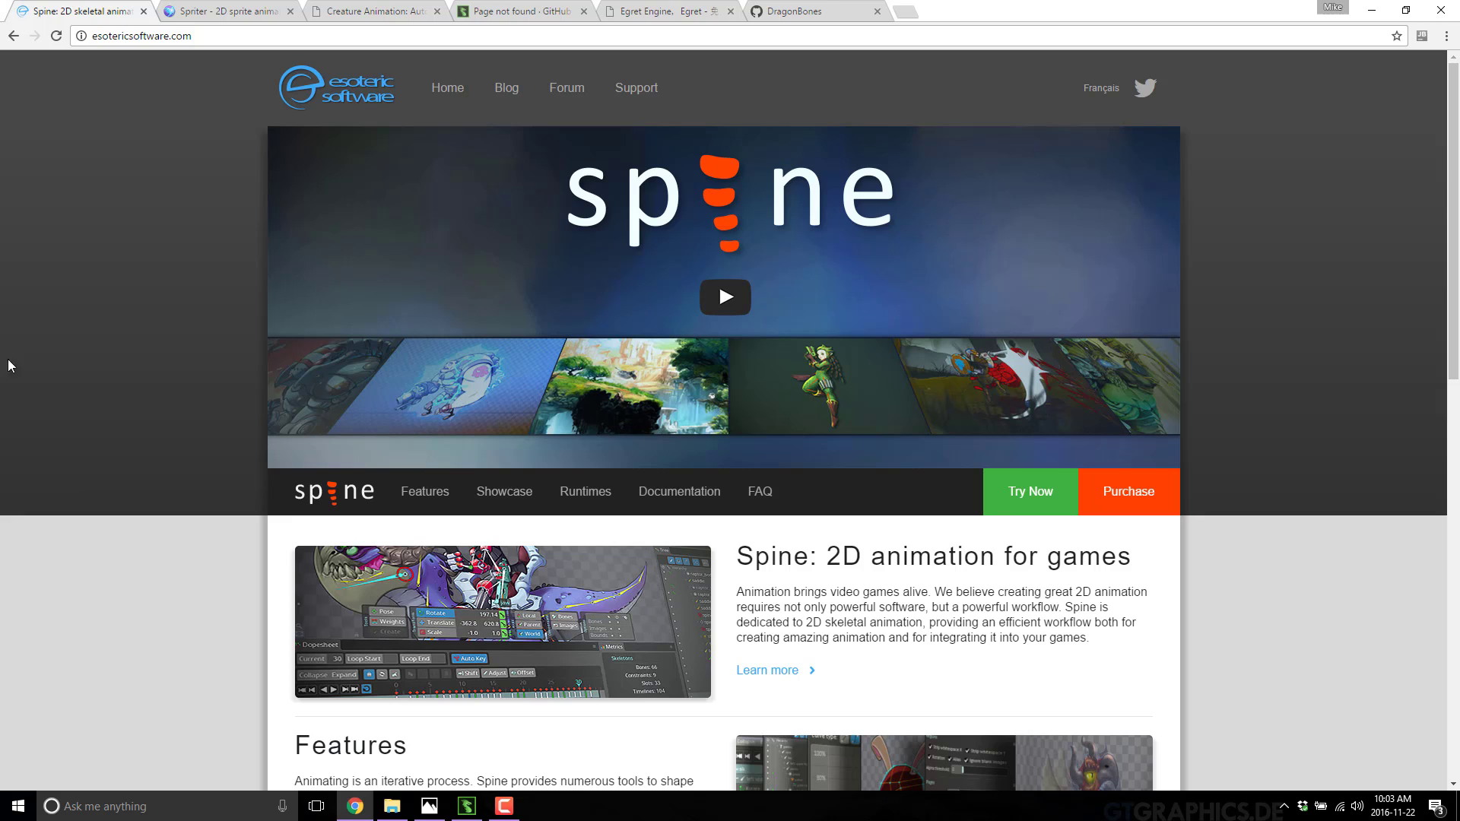
click(225, 22)
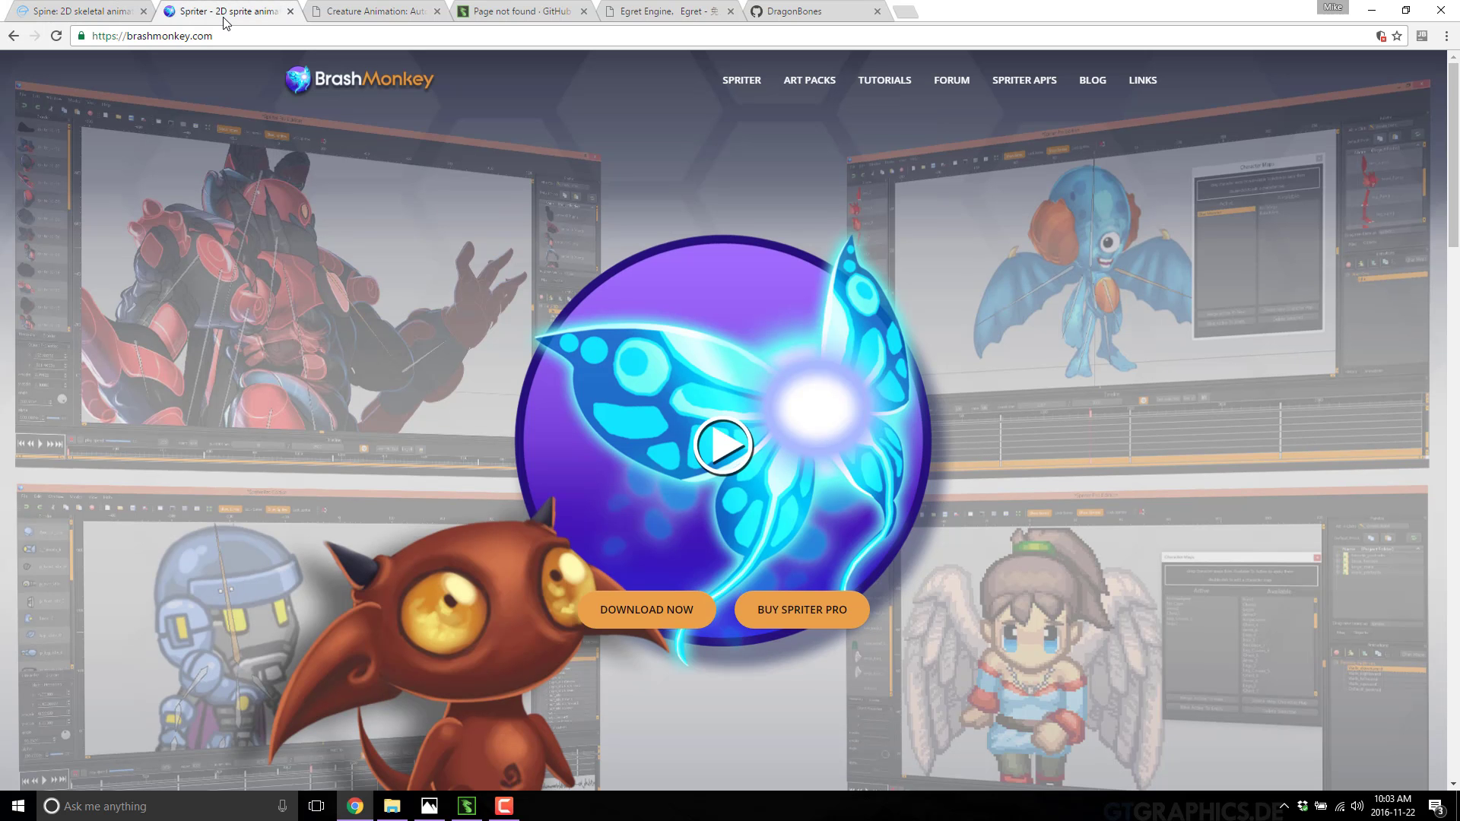
click(348, 10)
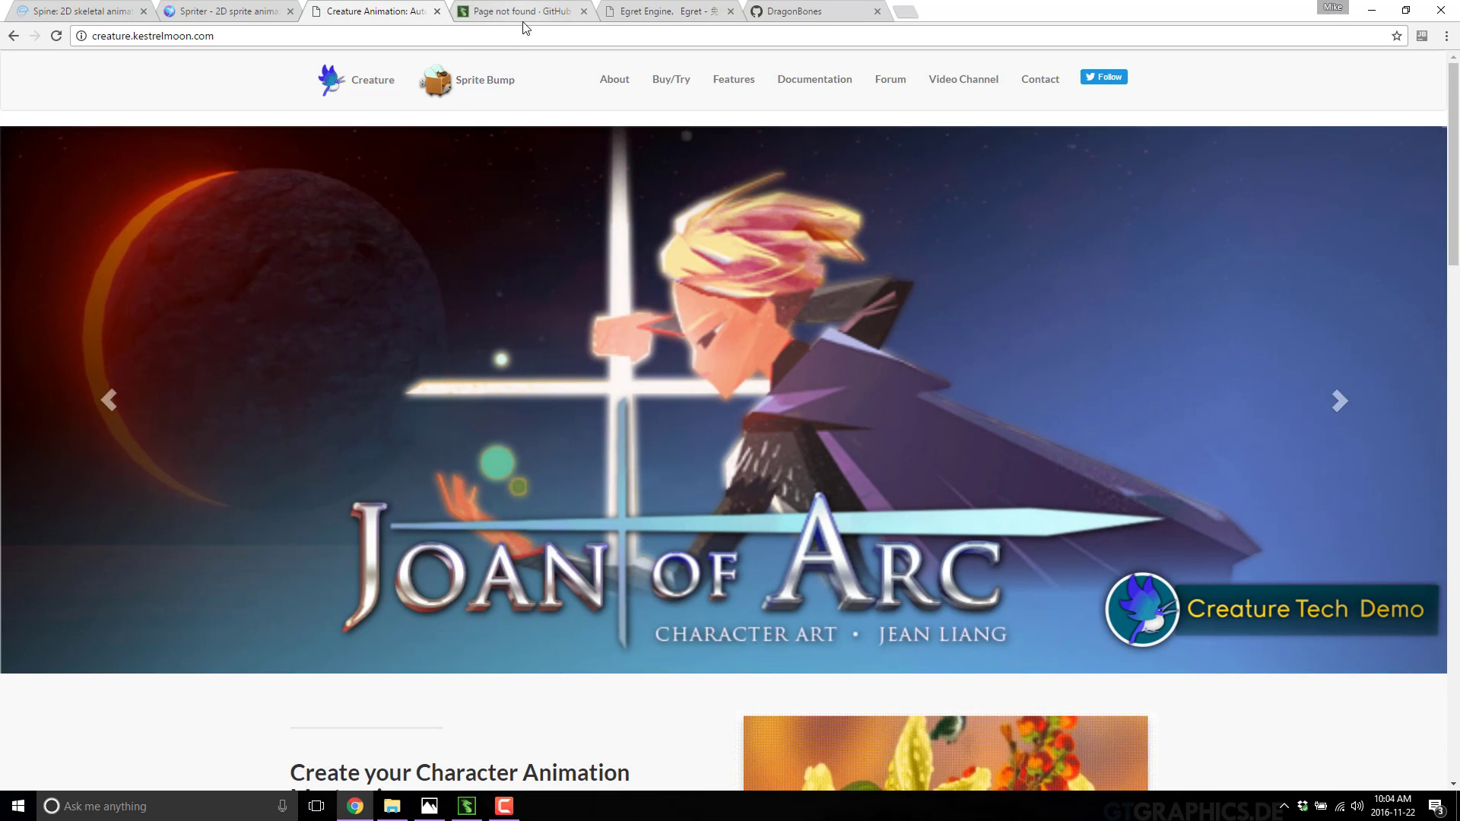
click(526, 18)
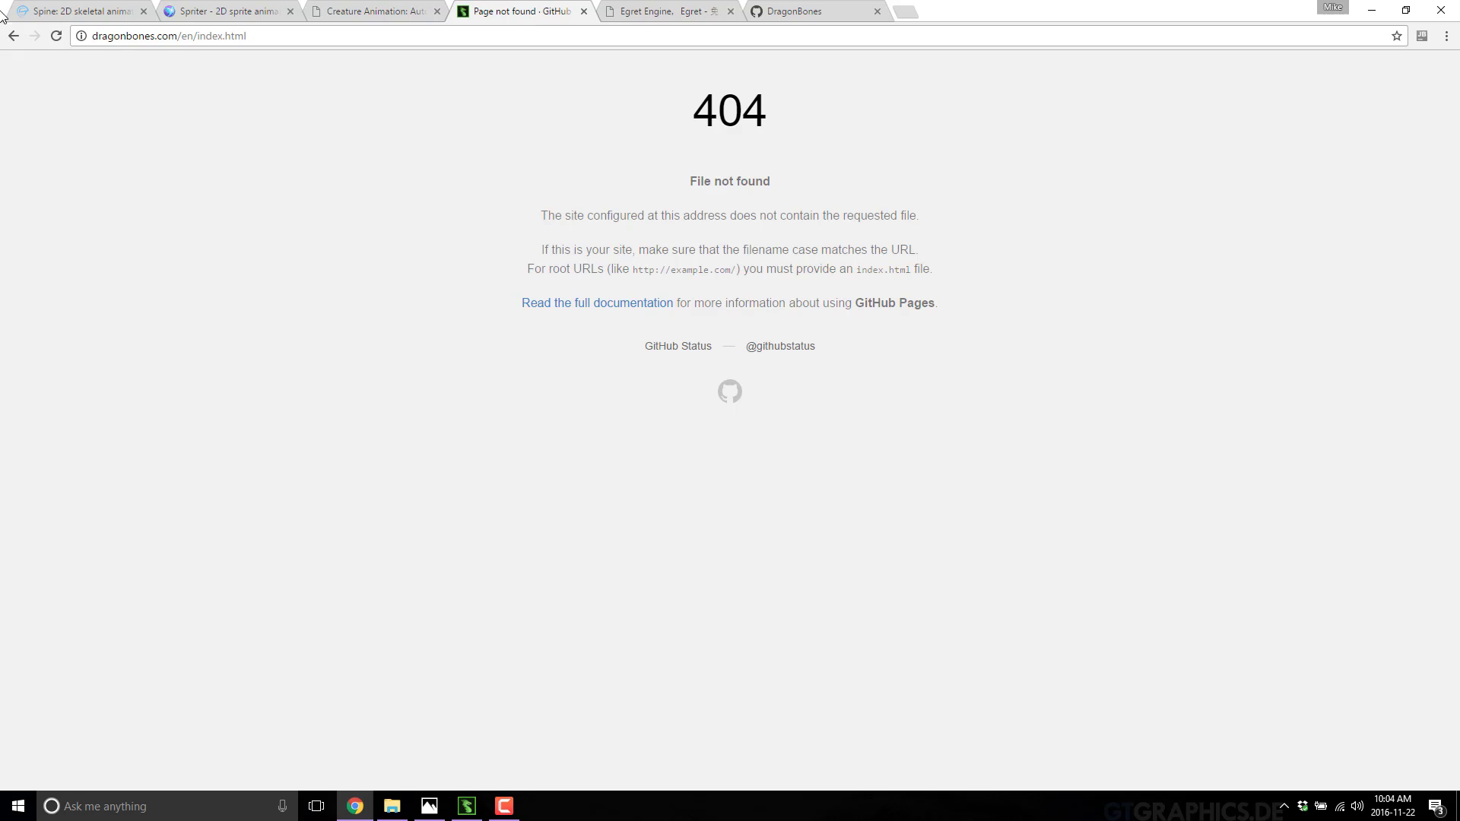
- Reload the 404 dragonbones.com tab, then switch to the Egret Engine English homepage
click(57, 36)
click(650, 12)
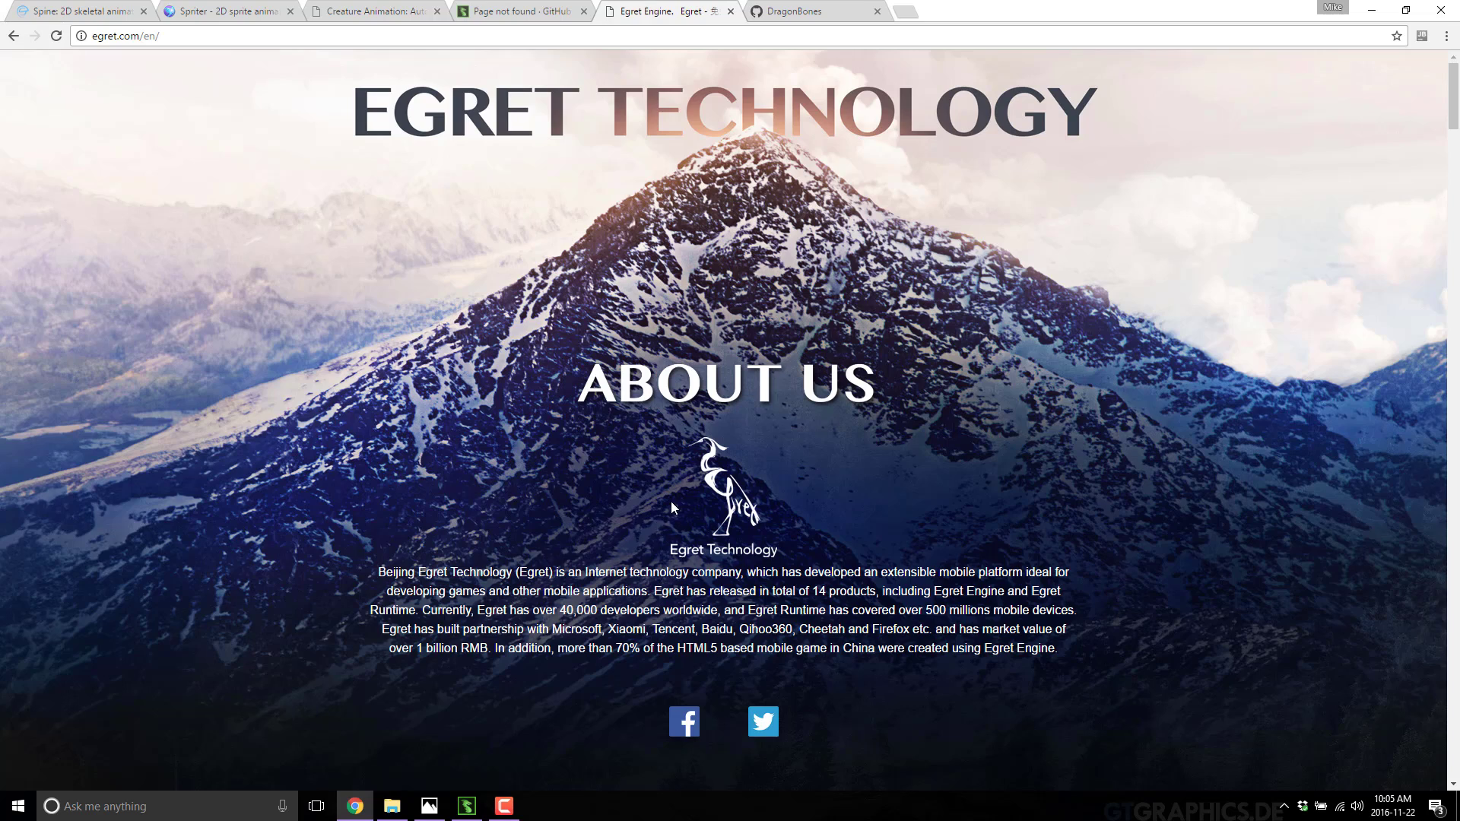
- Scroll the Egret site to its Product Center DragonBones listing, then open the DragonBones GitHub tab
scroll(670, 507, down, 20)
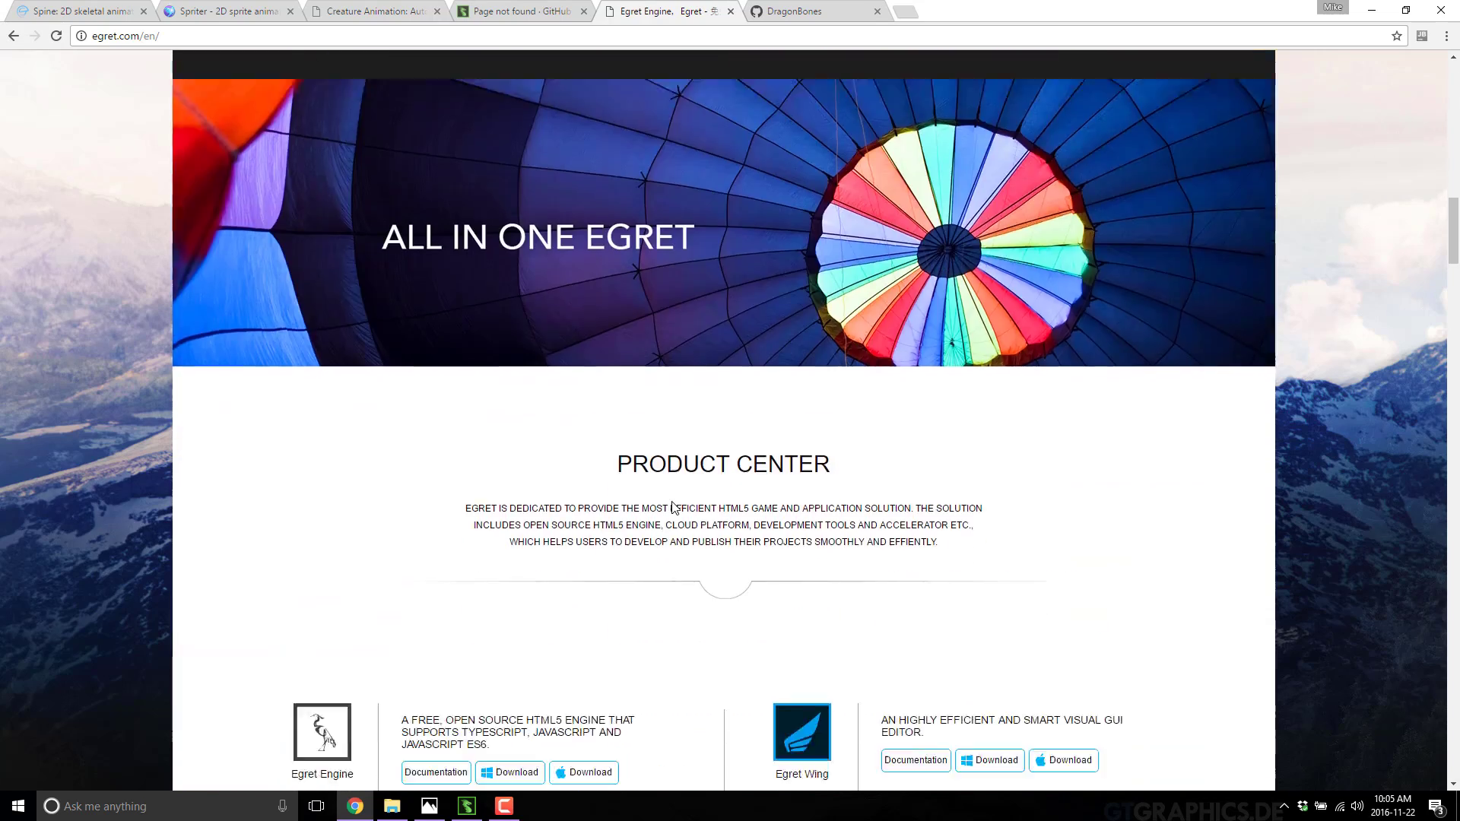
scroll(672, 506, down, 7)
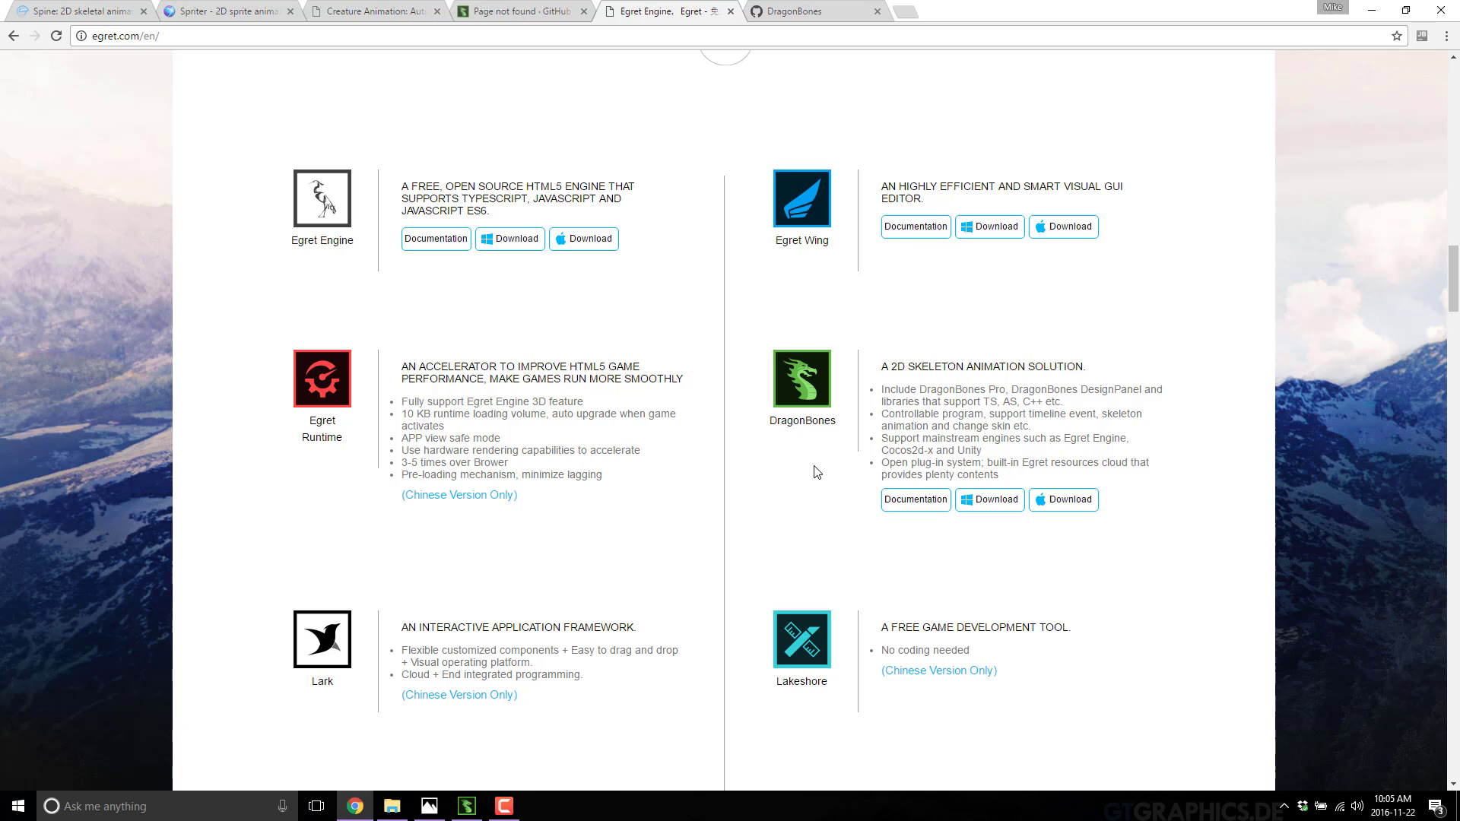
click(815, 13)
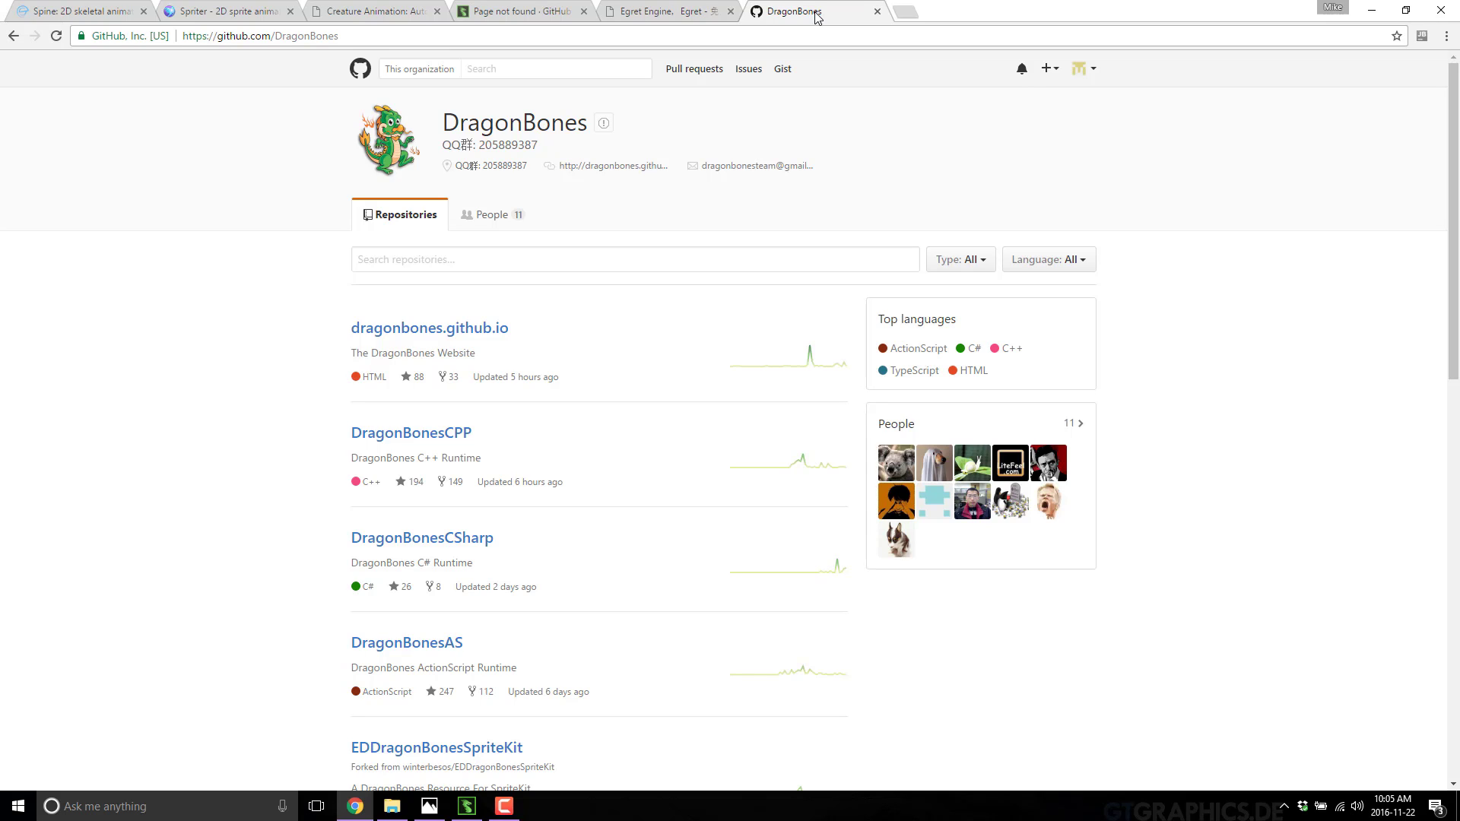
- Scroll down through the full list of DragonBones GitHub repositories
scroll(600, 365, down, 2)
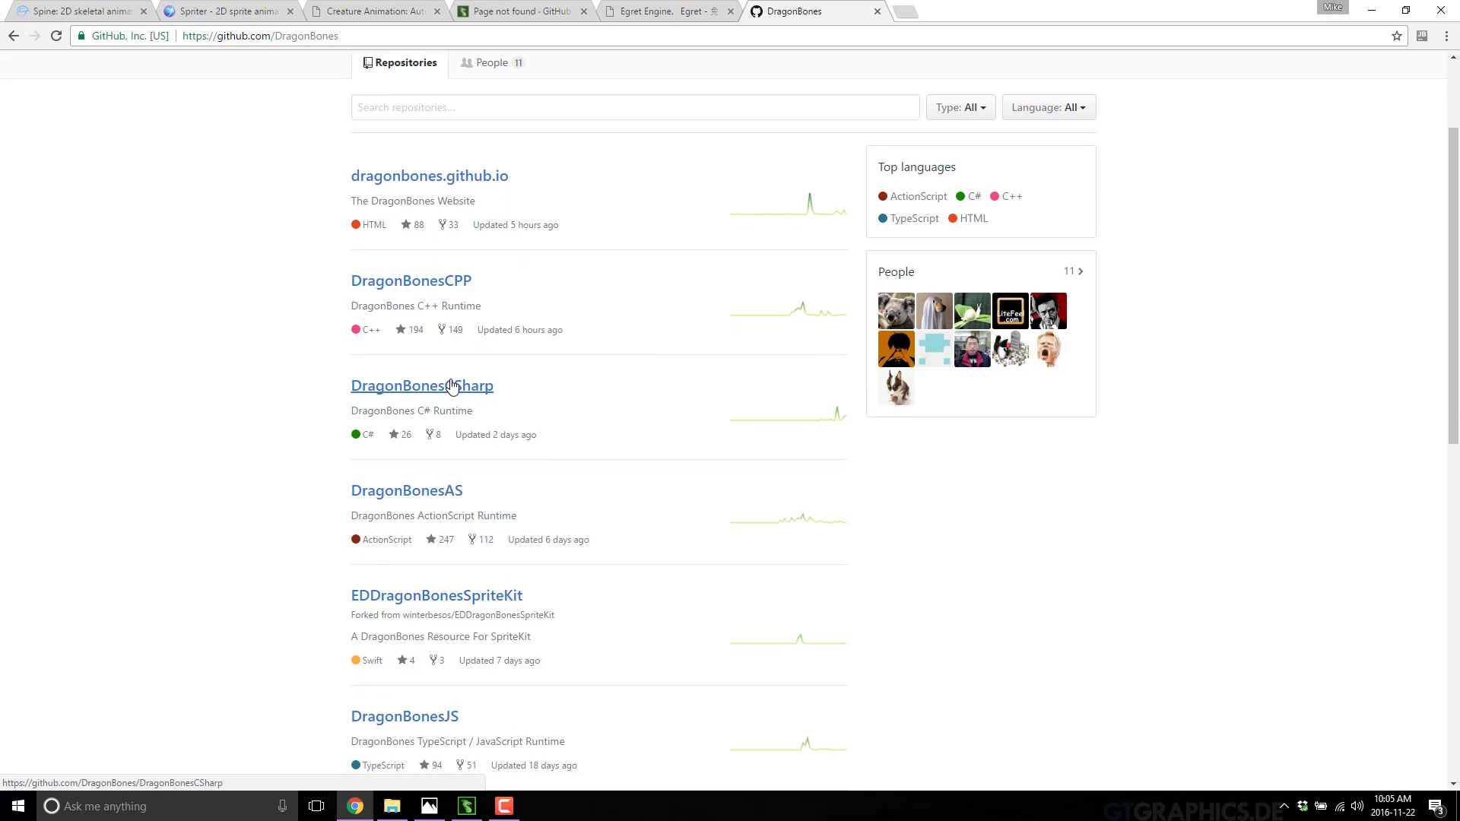
scroll(426, 495, down, 2)
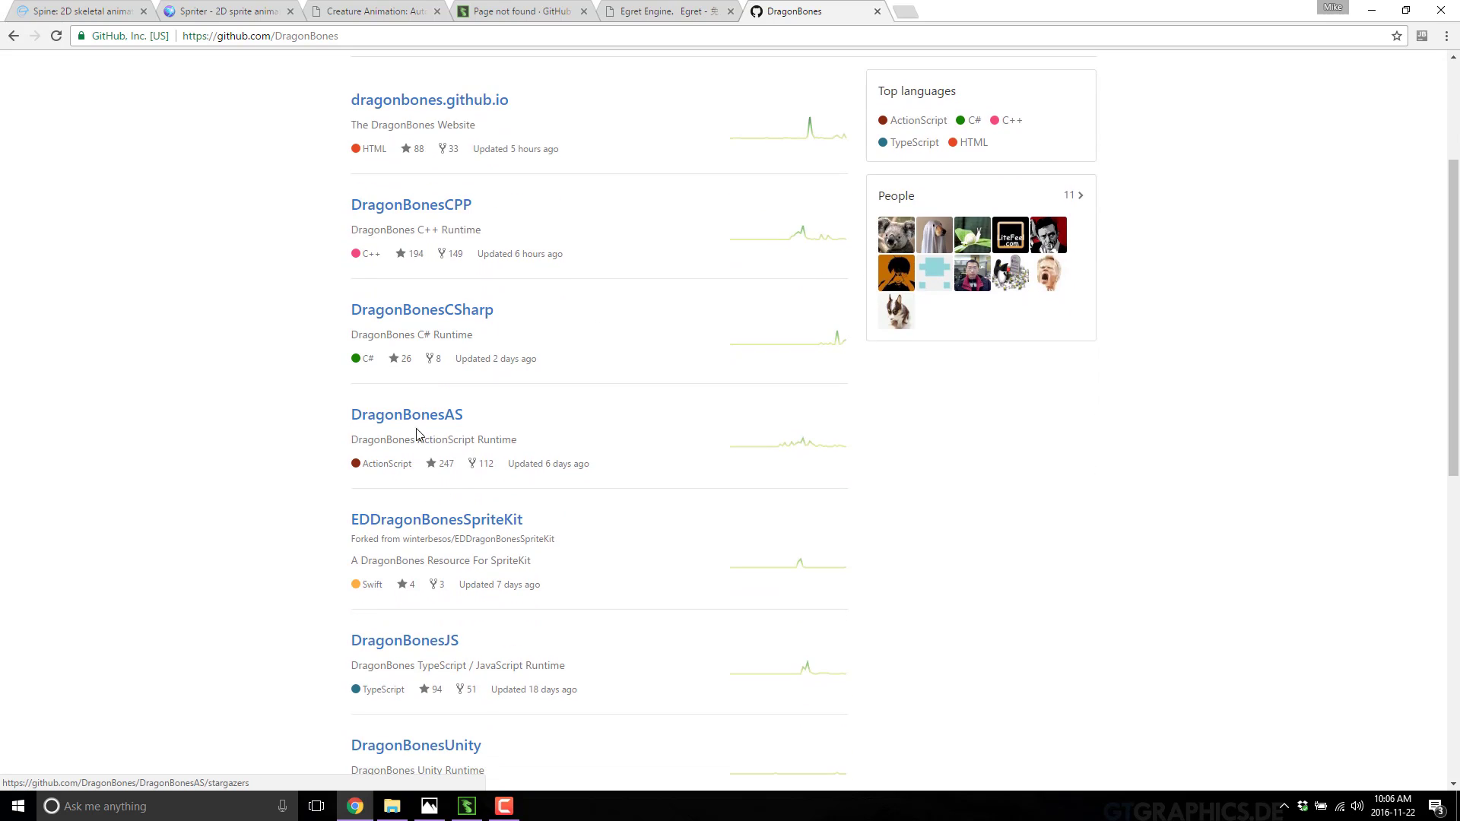
scroll(487, 457, down, 1)
scroll(578, 441, down, 1)
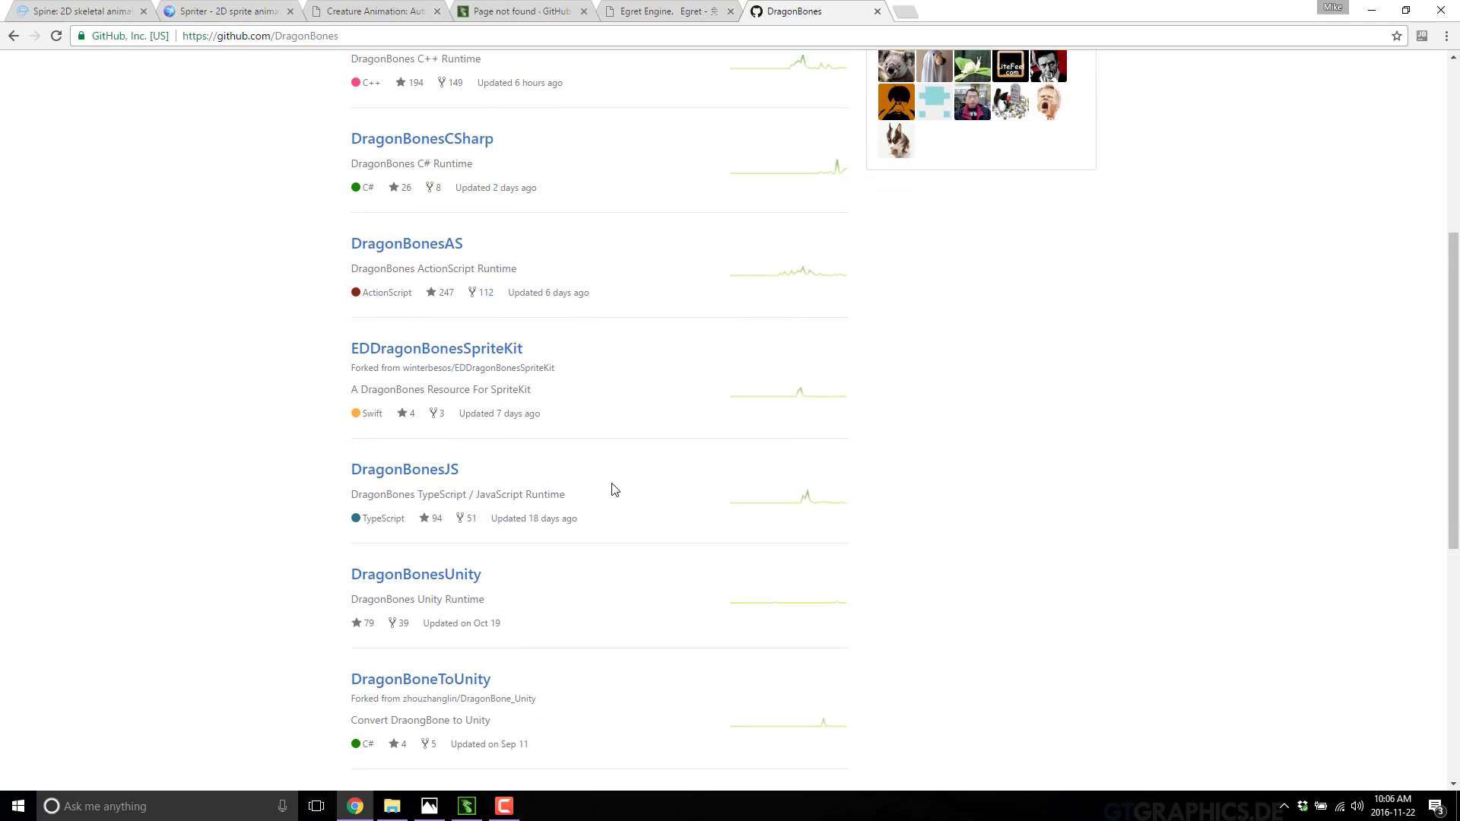
scroll(404, 443, down, 1)
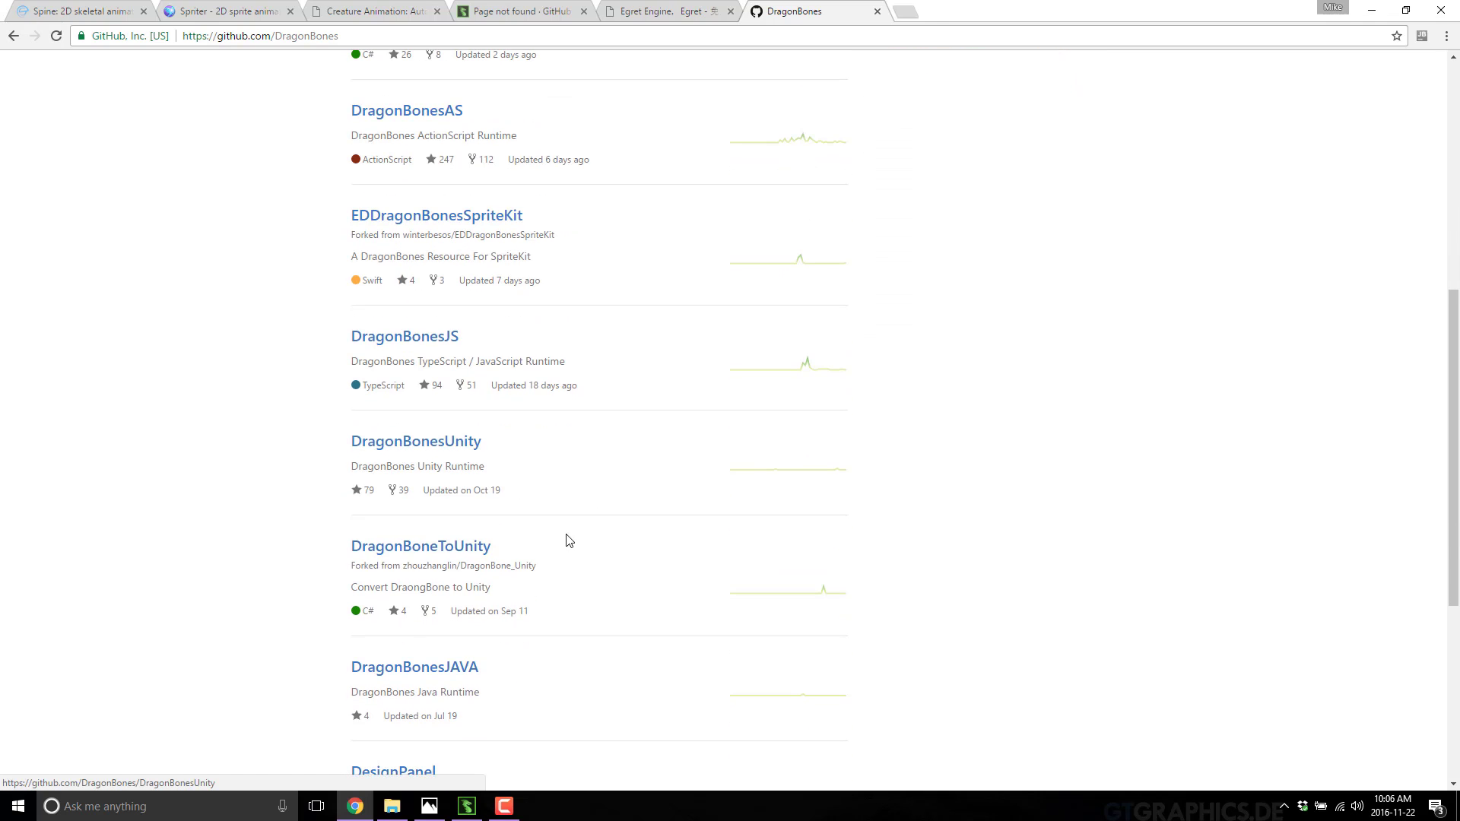
scroll(532, 543, down, 1)
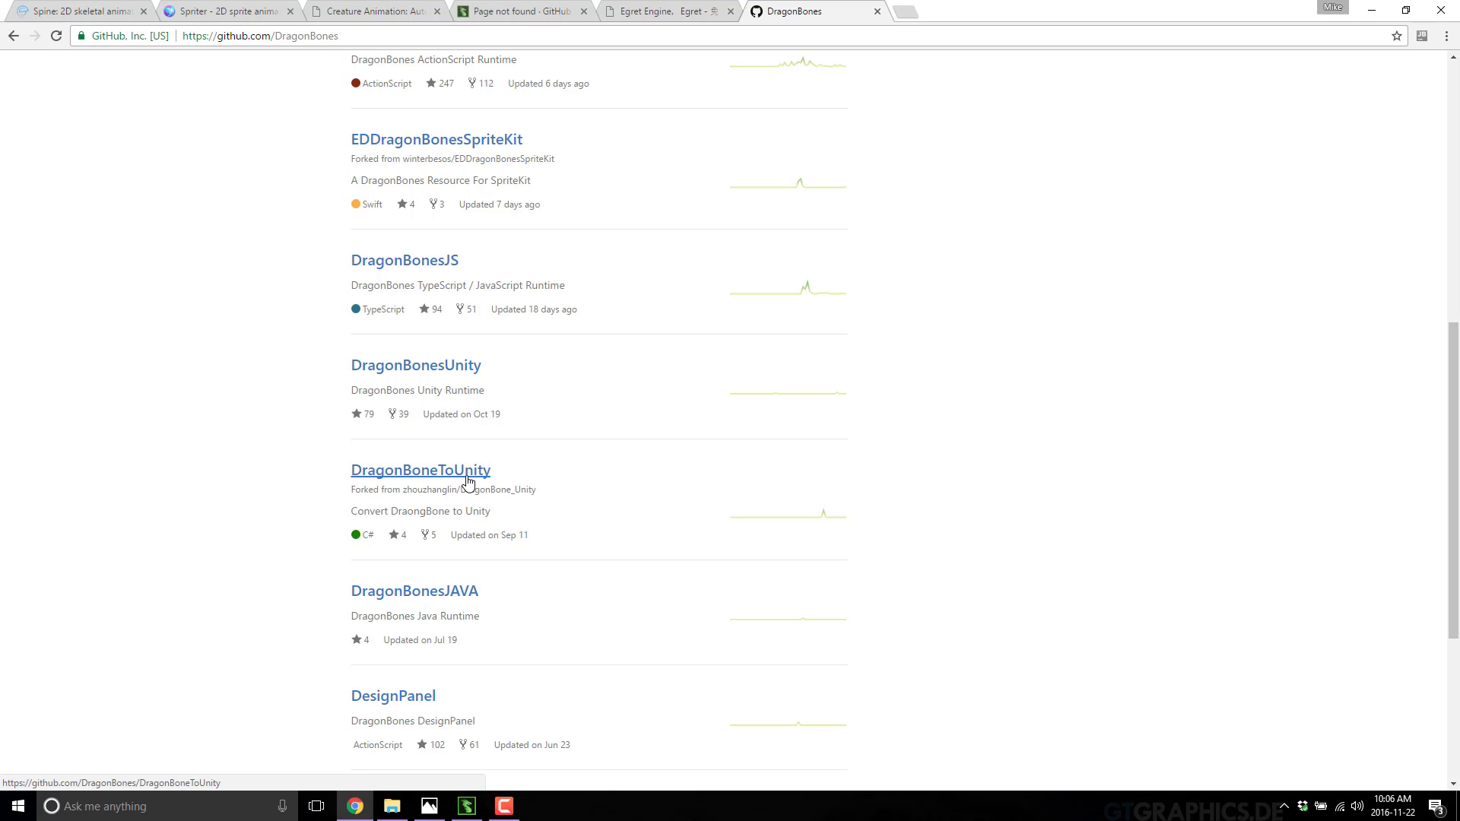
scroll(466, 487, down, 2)
scroll(532, 517, down, 2)
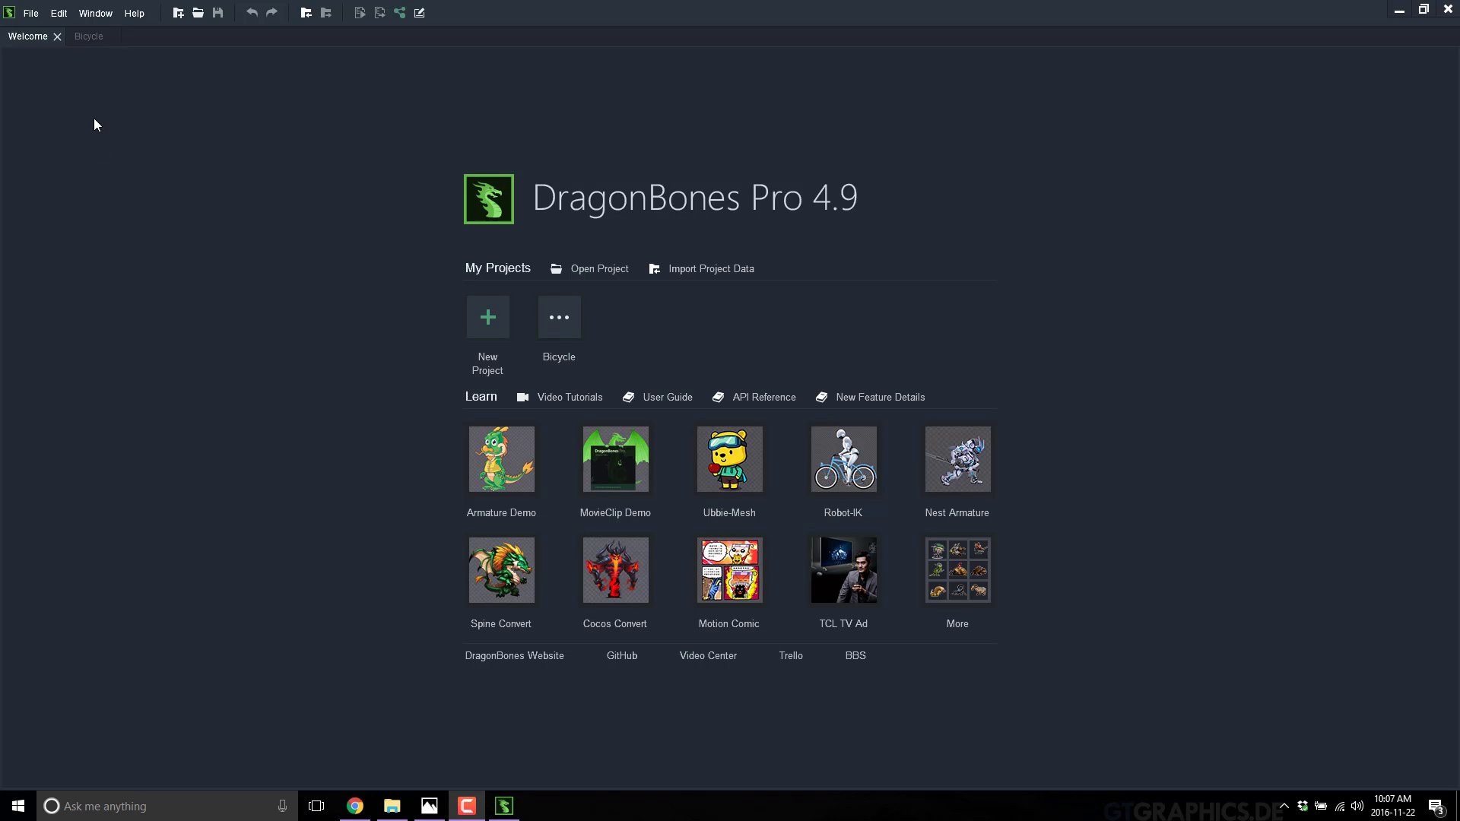
- Close the Bicycle project, request the Armature Demo download, and choose to register an Egret account
click(112, 36)
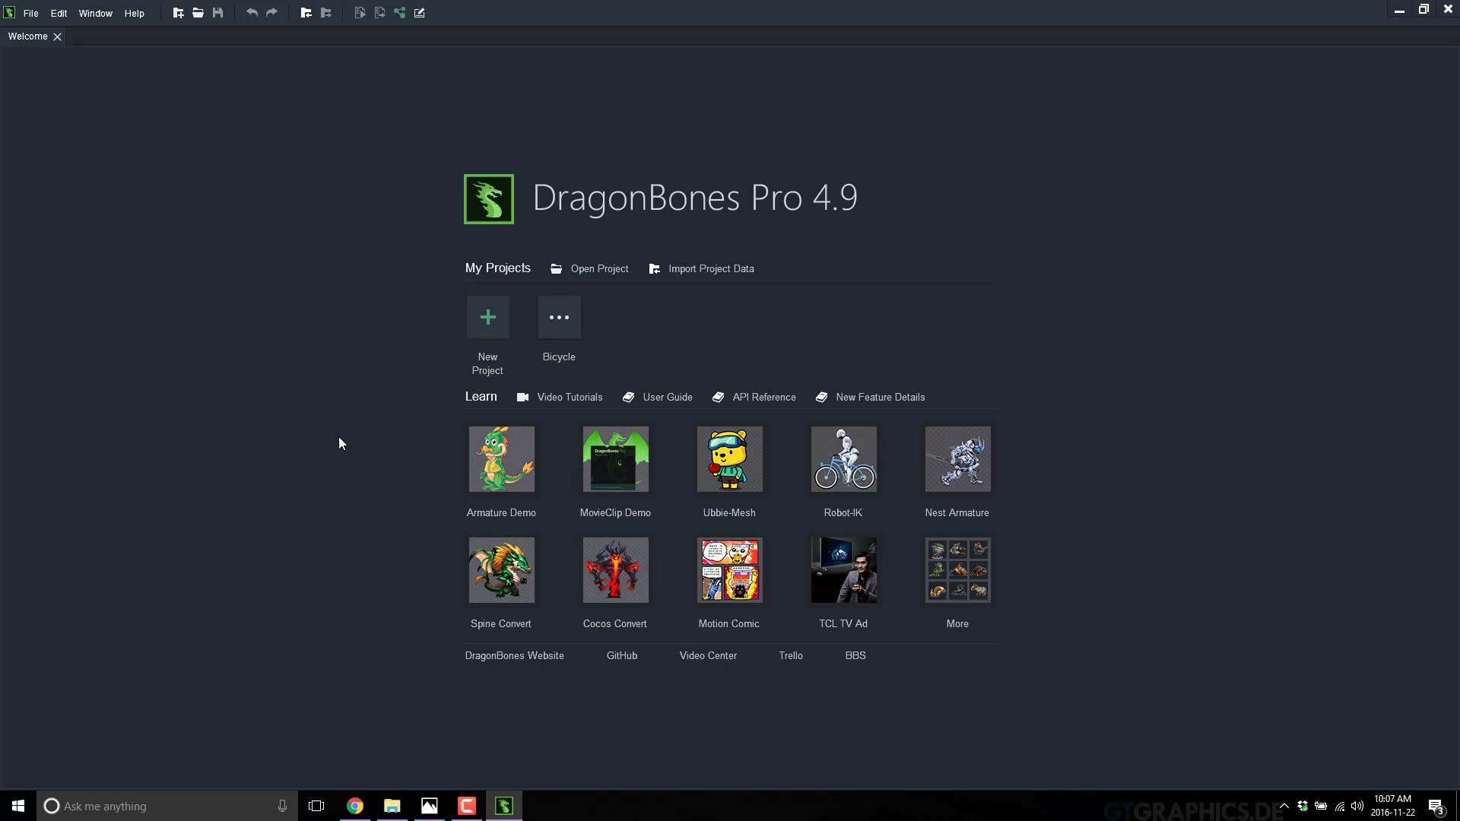
click(506, 479)
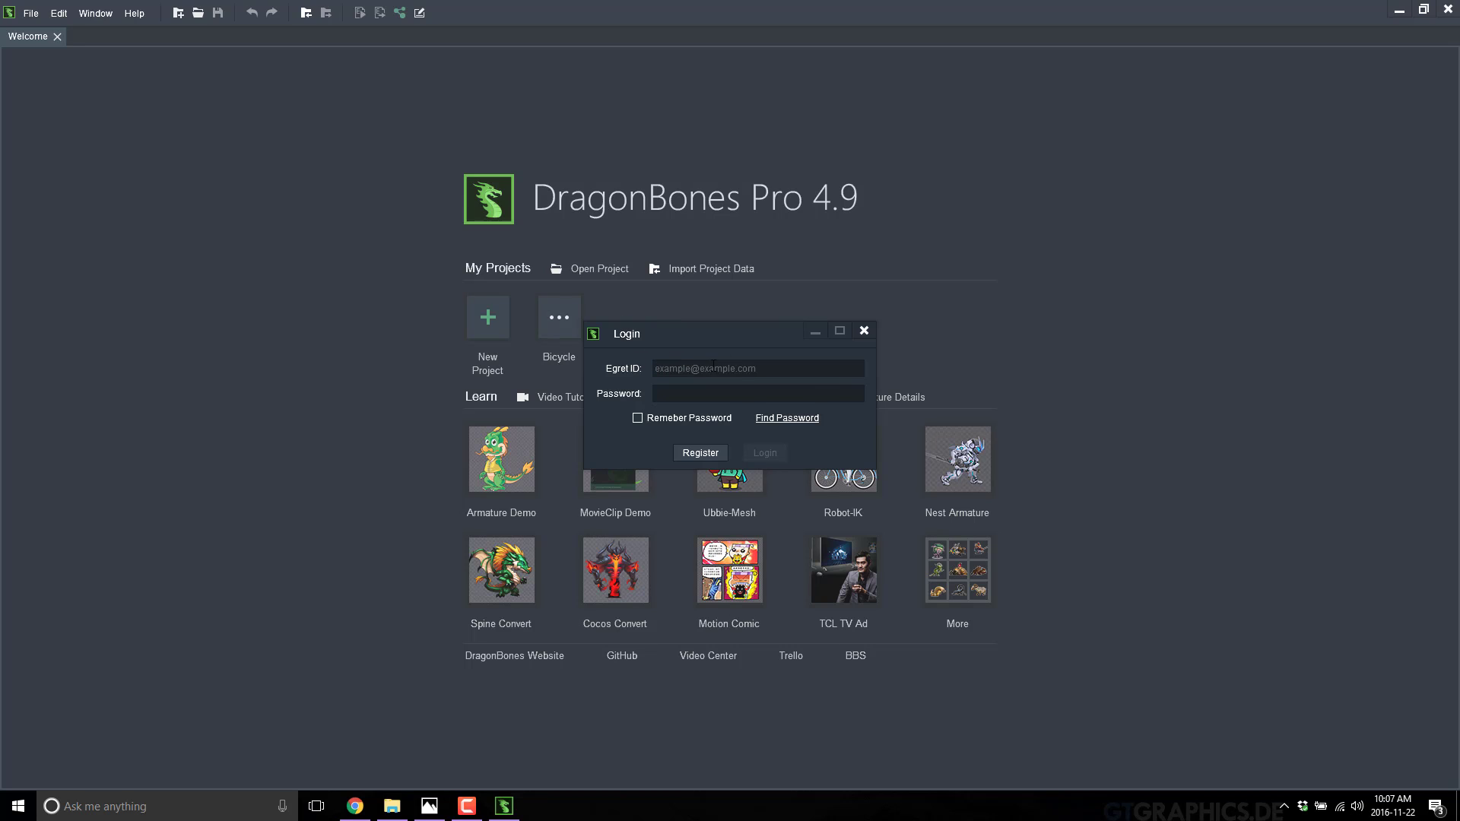
click(699, 453)
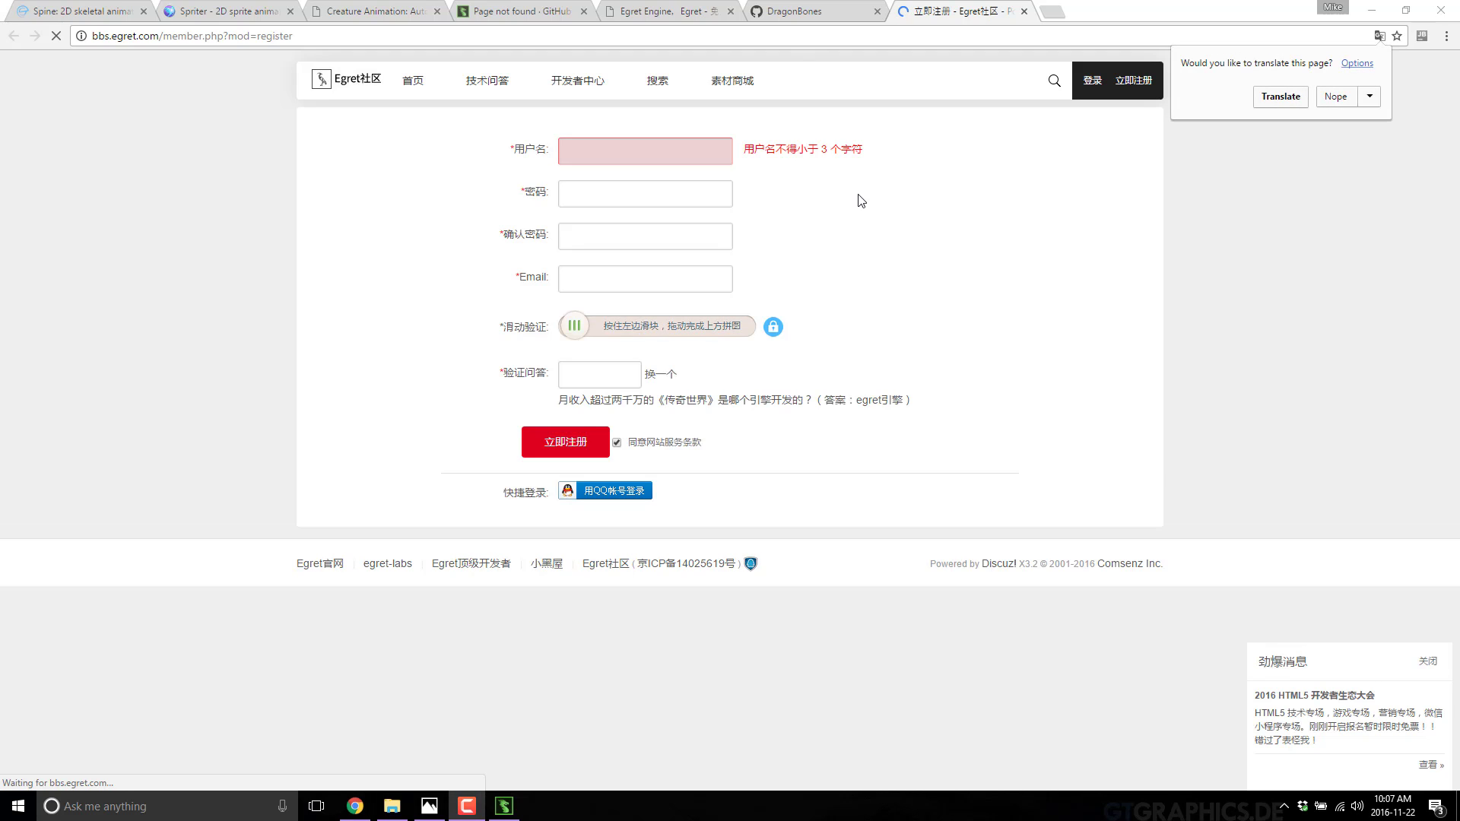
- Flip through the Egret Engine, dragonbones.com 404, Egret products and registration tabs
click(669, 11)
click(493, 14)
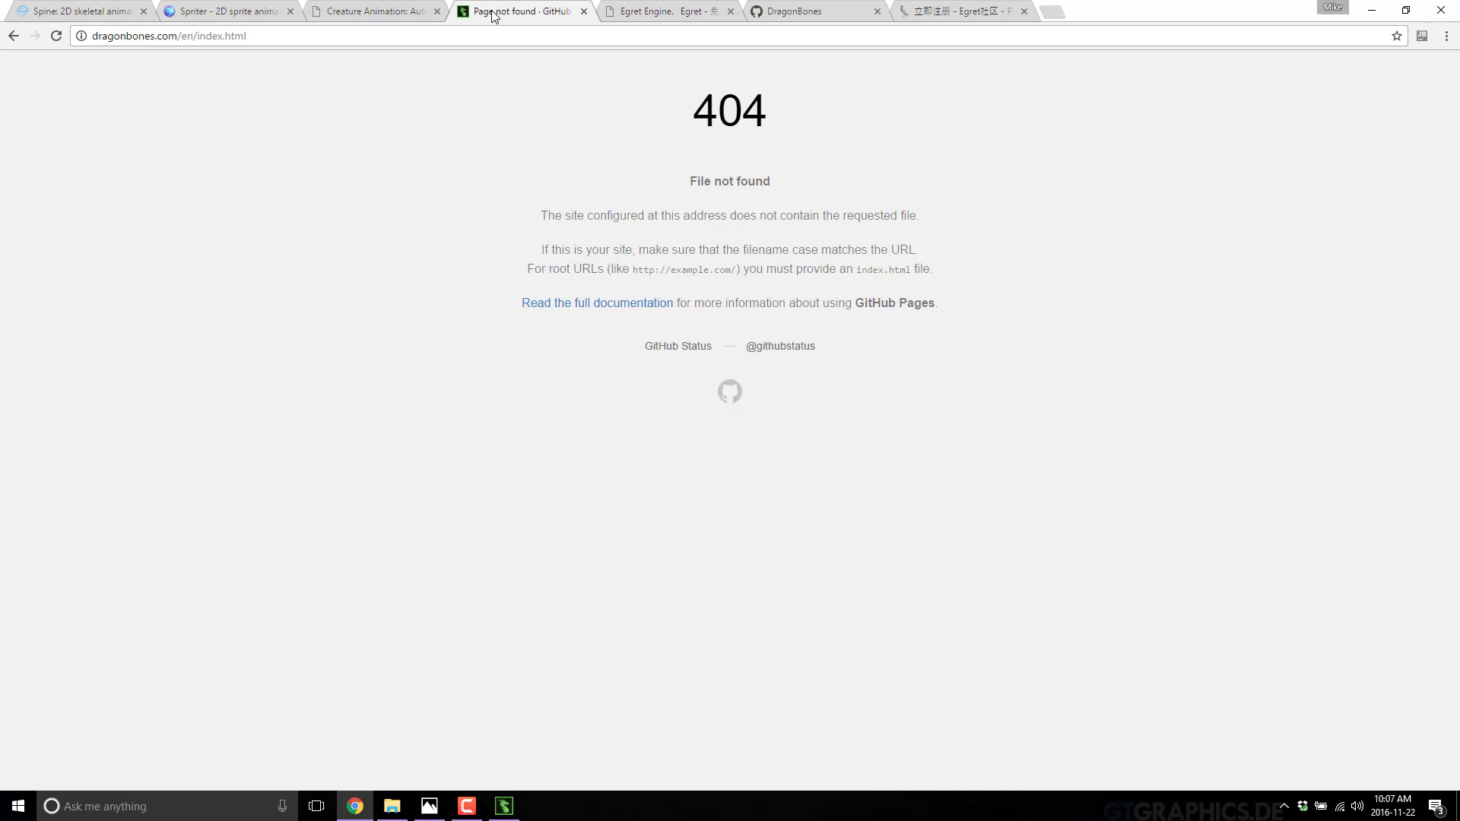
click(626, 12)
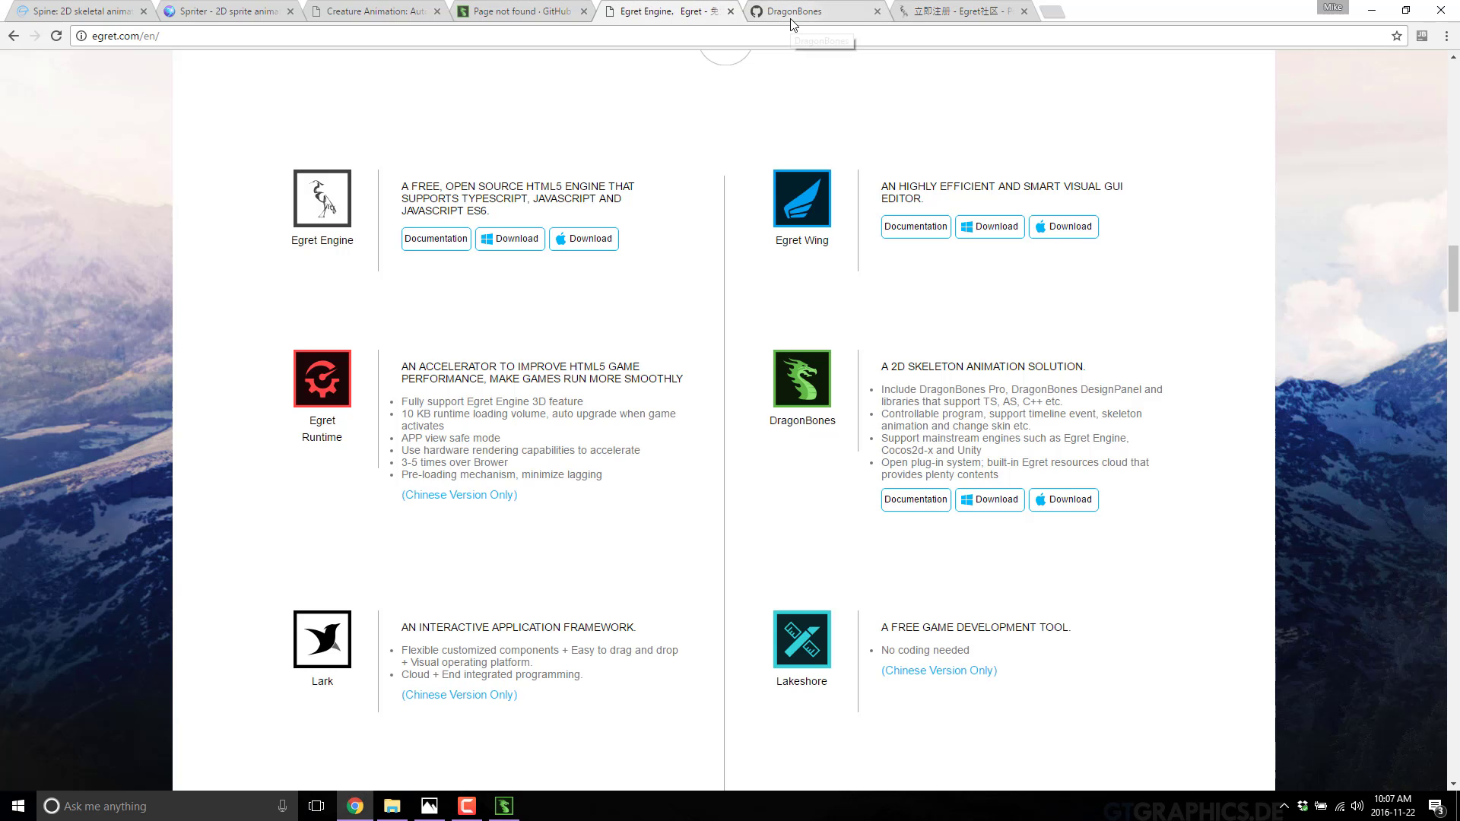
click(981, 17)
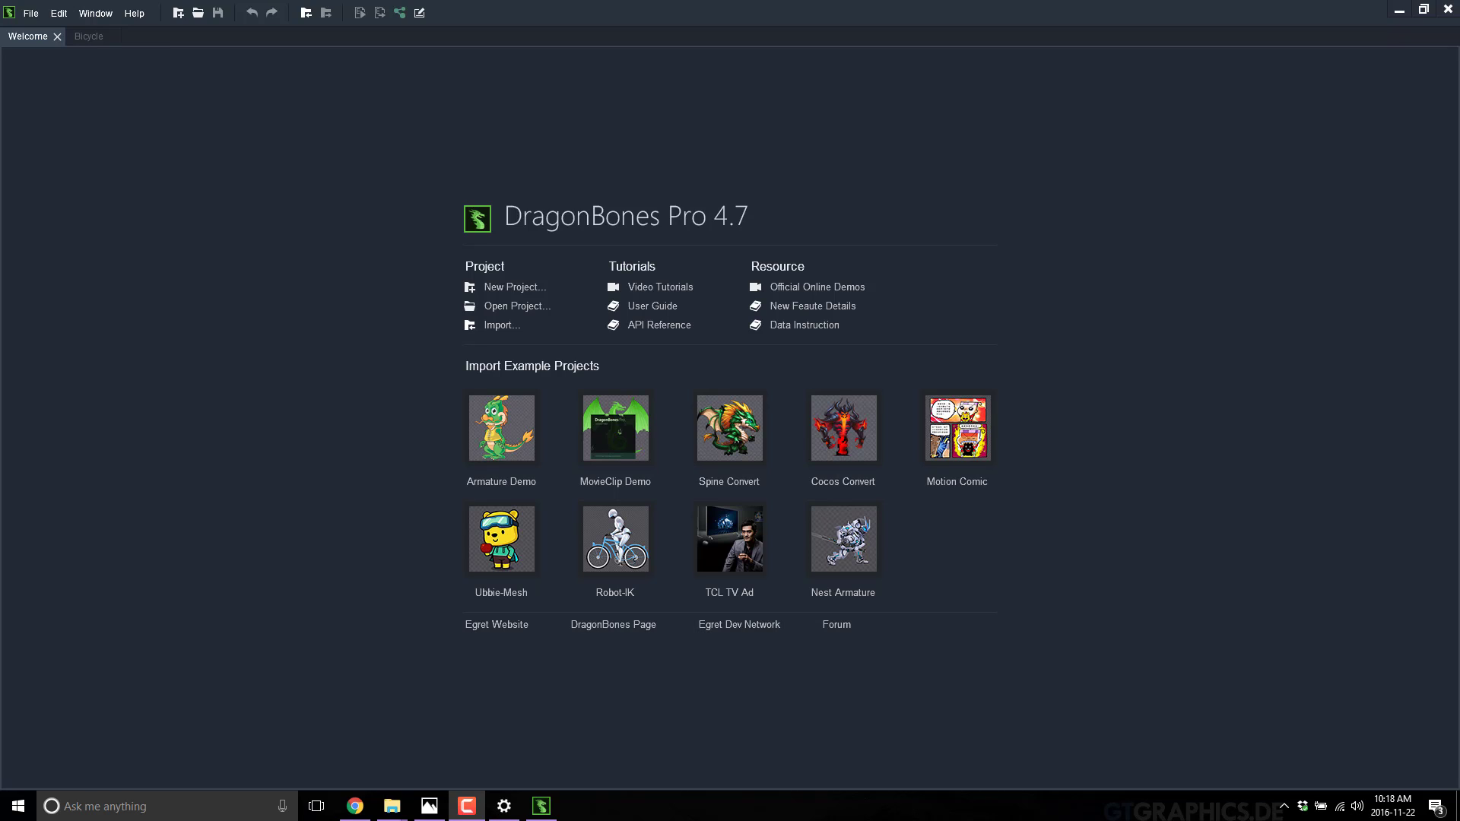
- Check the DragonBones download pages, translate the Chinese version list to English, and return to DragonBones Pro 4.7
click(355, 805)
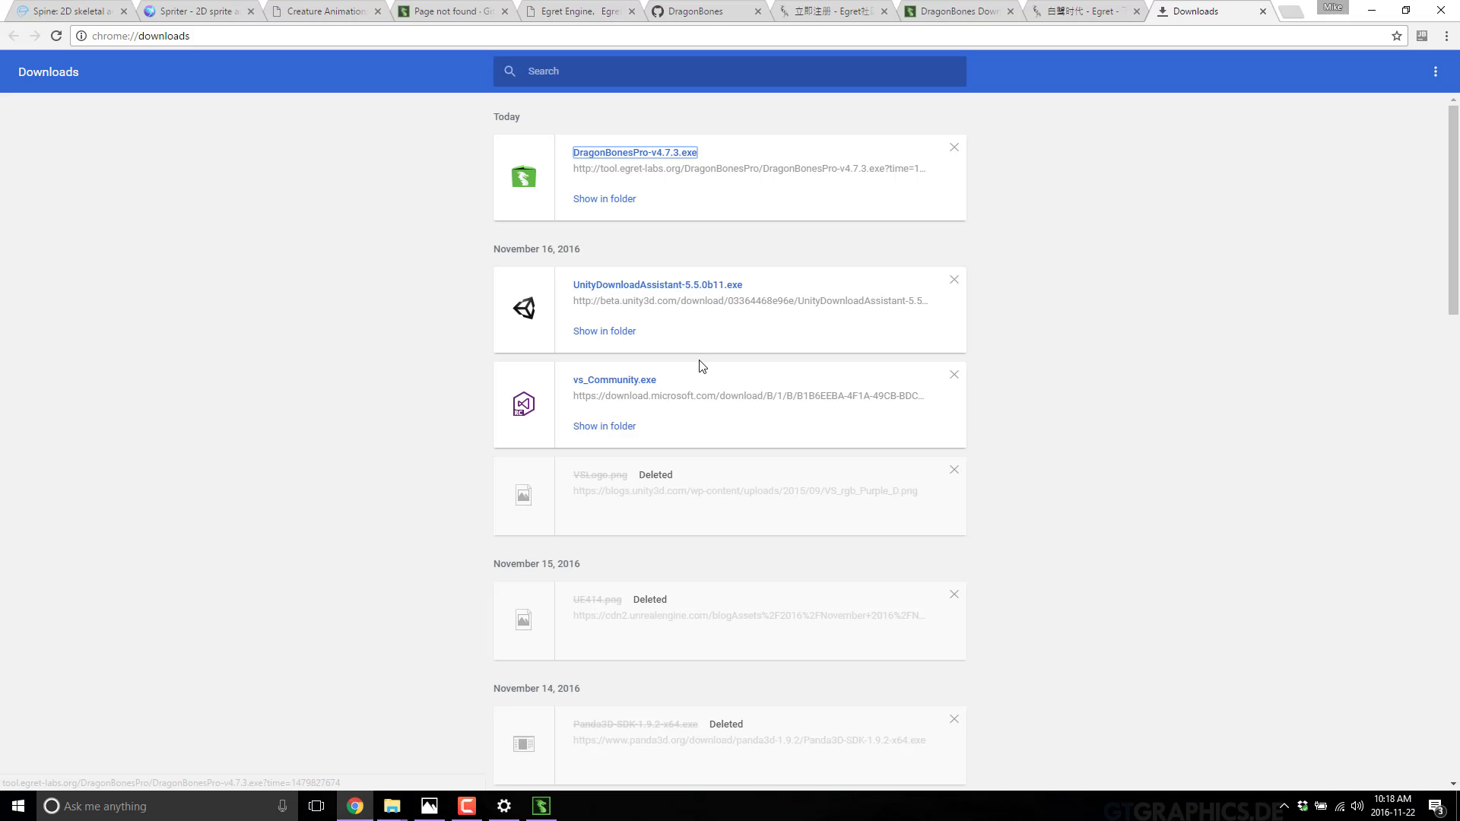
click(1085, 12)
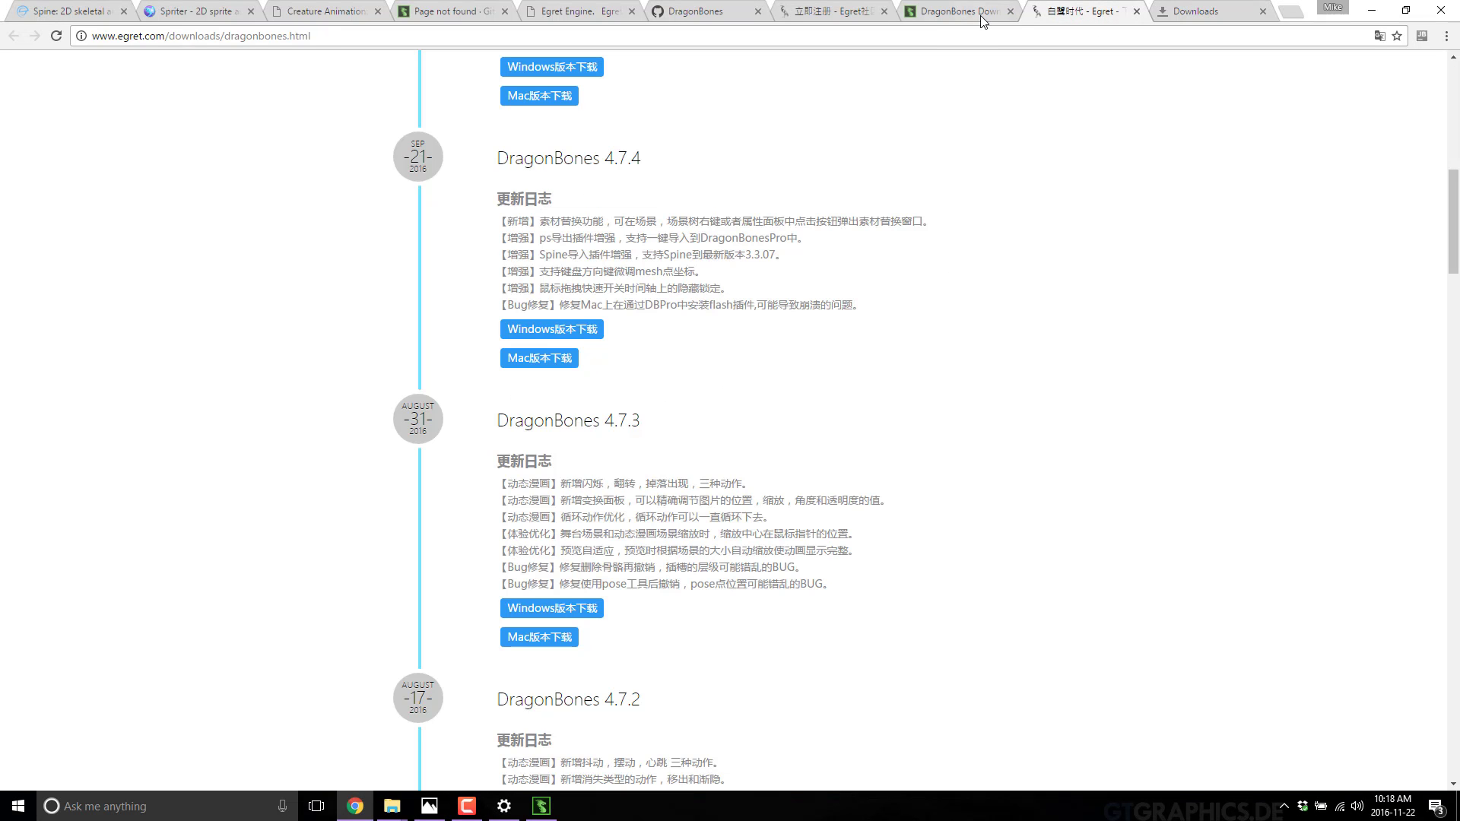
click(940, 15)
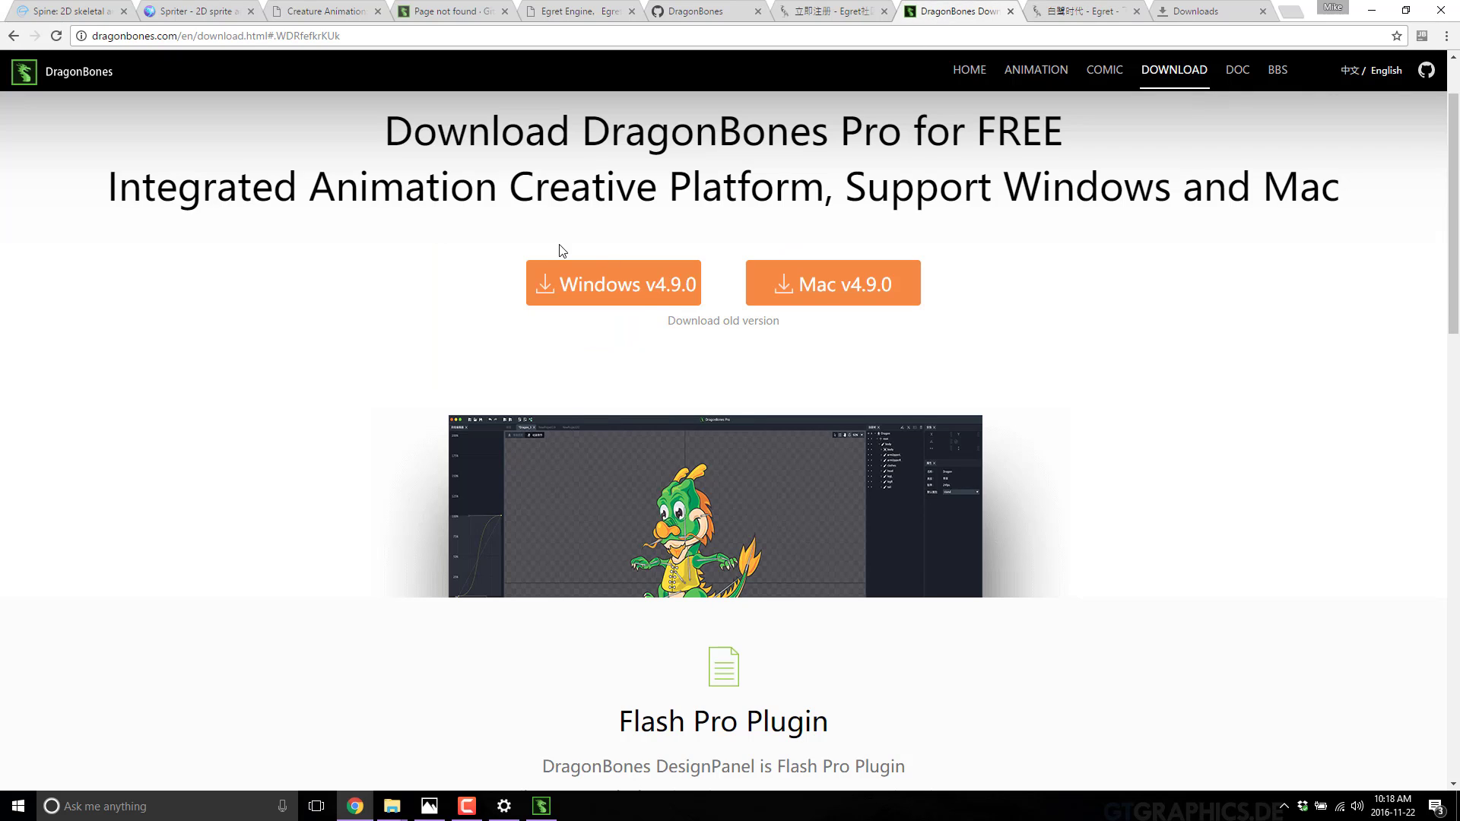
click(1101, 17)
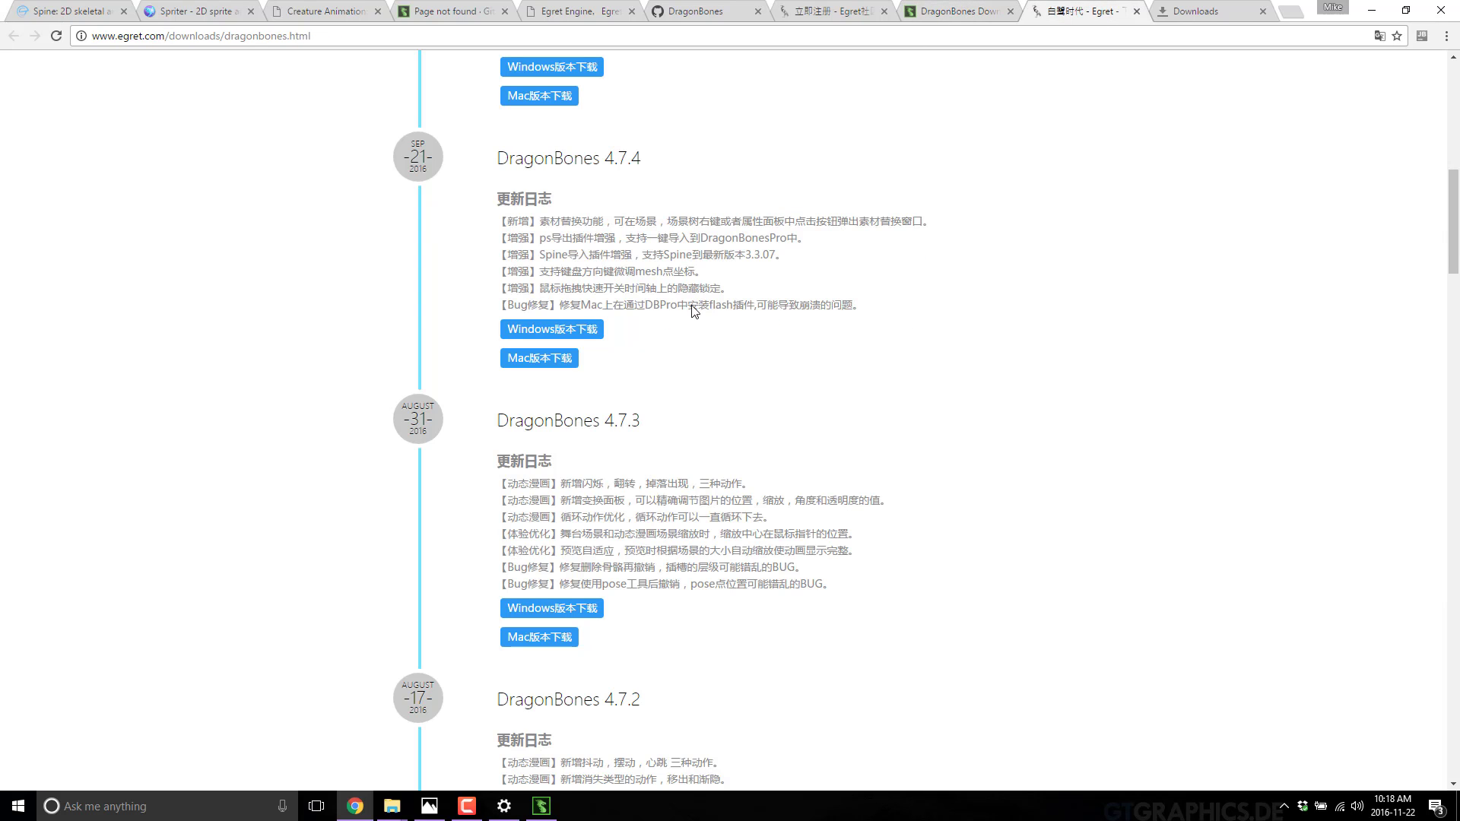
click(1379, 35)
click(1280, 96)
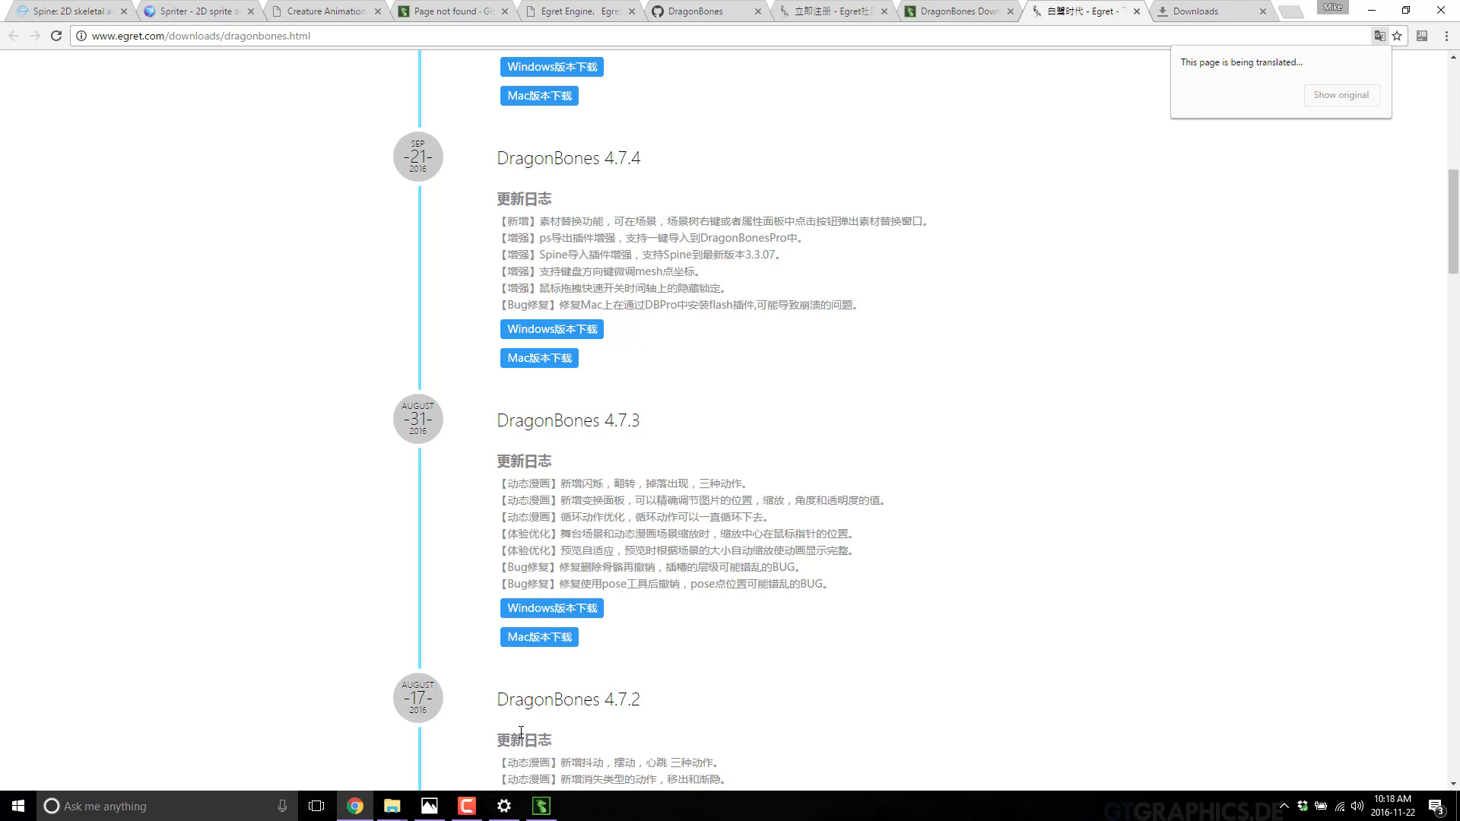
click(542, 805)
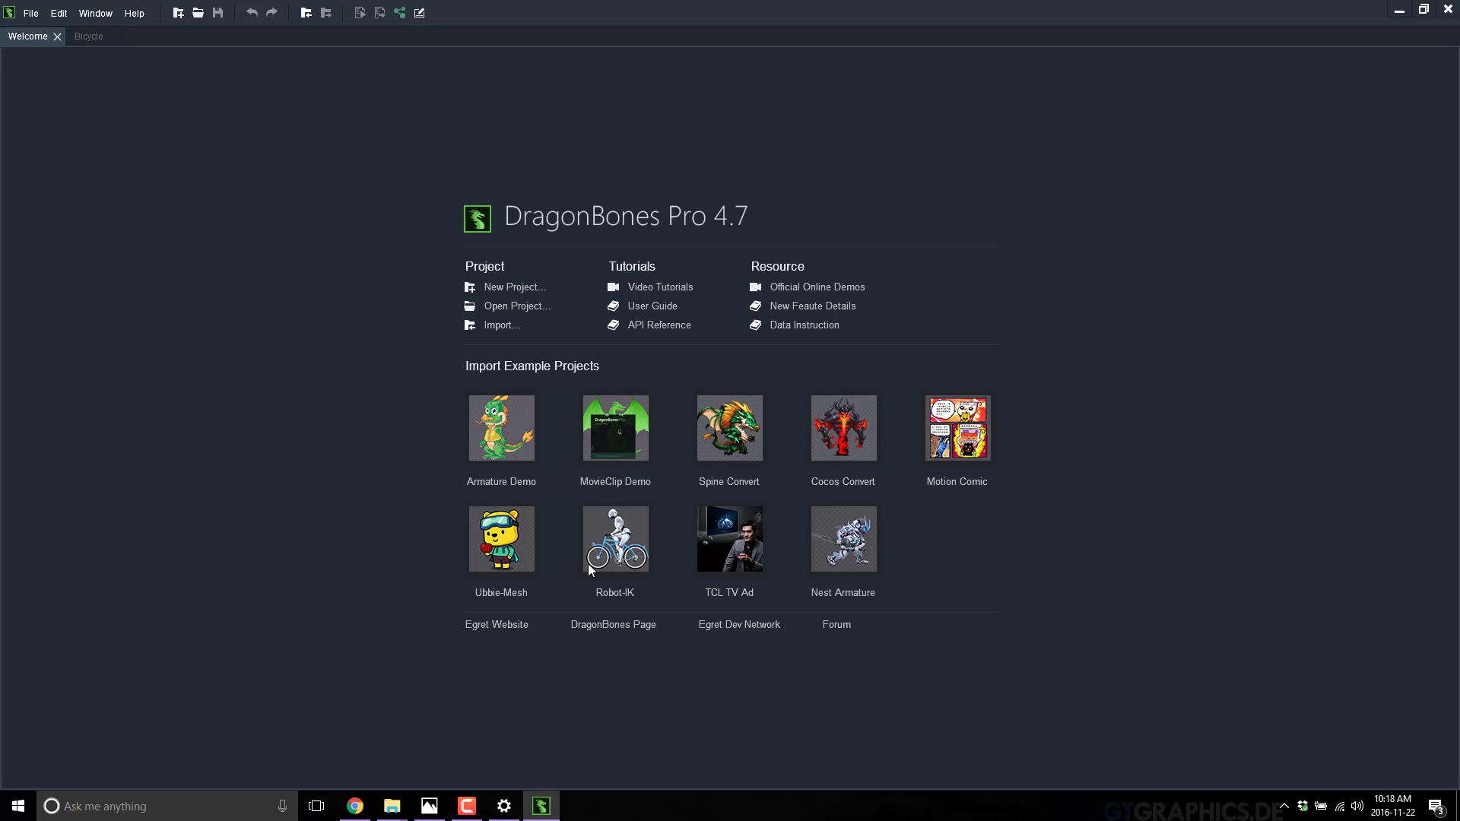
- Create the Dragon project from the Armature Demo example and reposition the dragon on the canvas
click(492, 431)
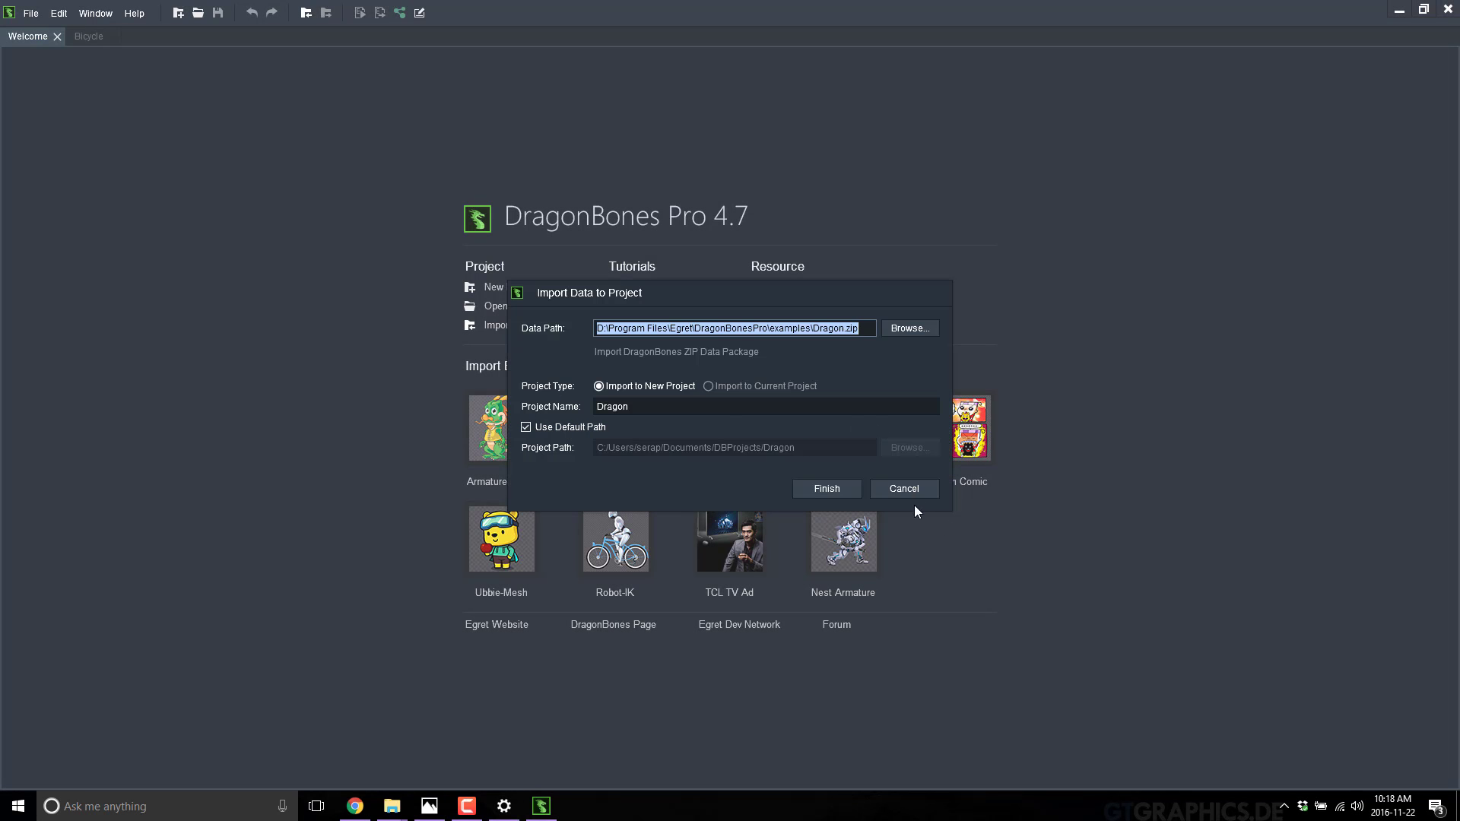
click(850, 489)
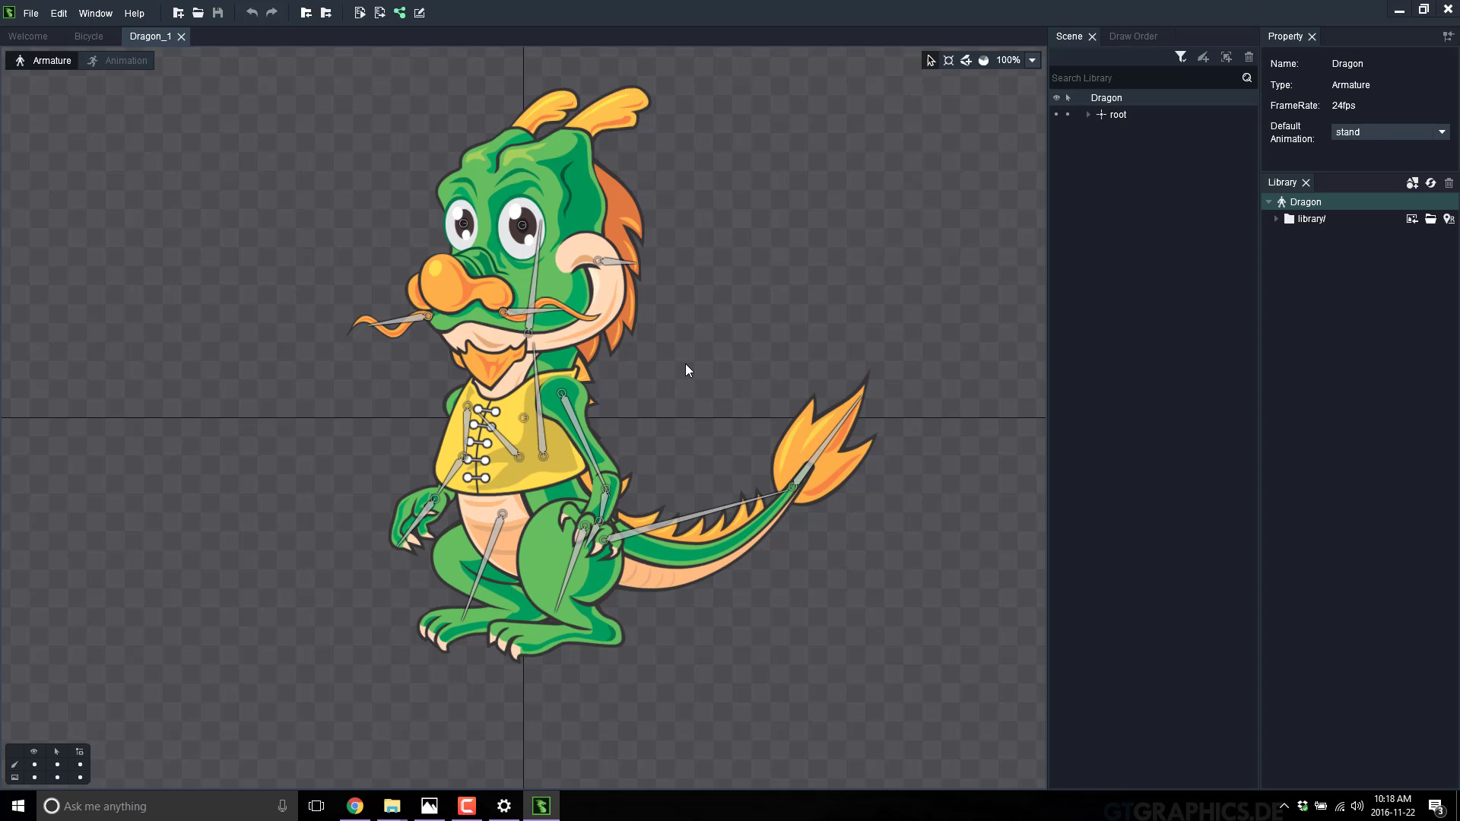
scroll(685, 370, down, 4)
scroll(686, 370, up, 2)
scroll(686, 370, down, 1)
drag(686, 371, 653, 384)
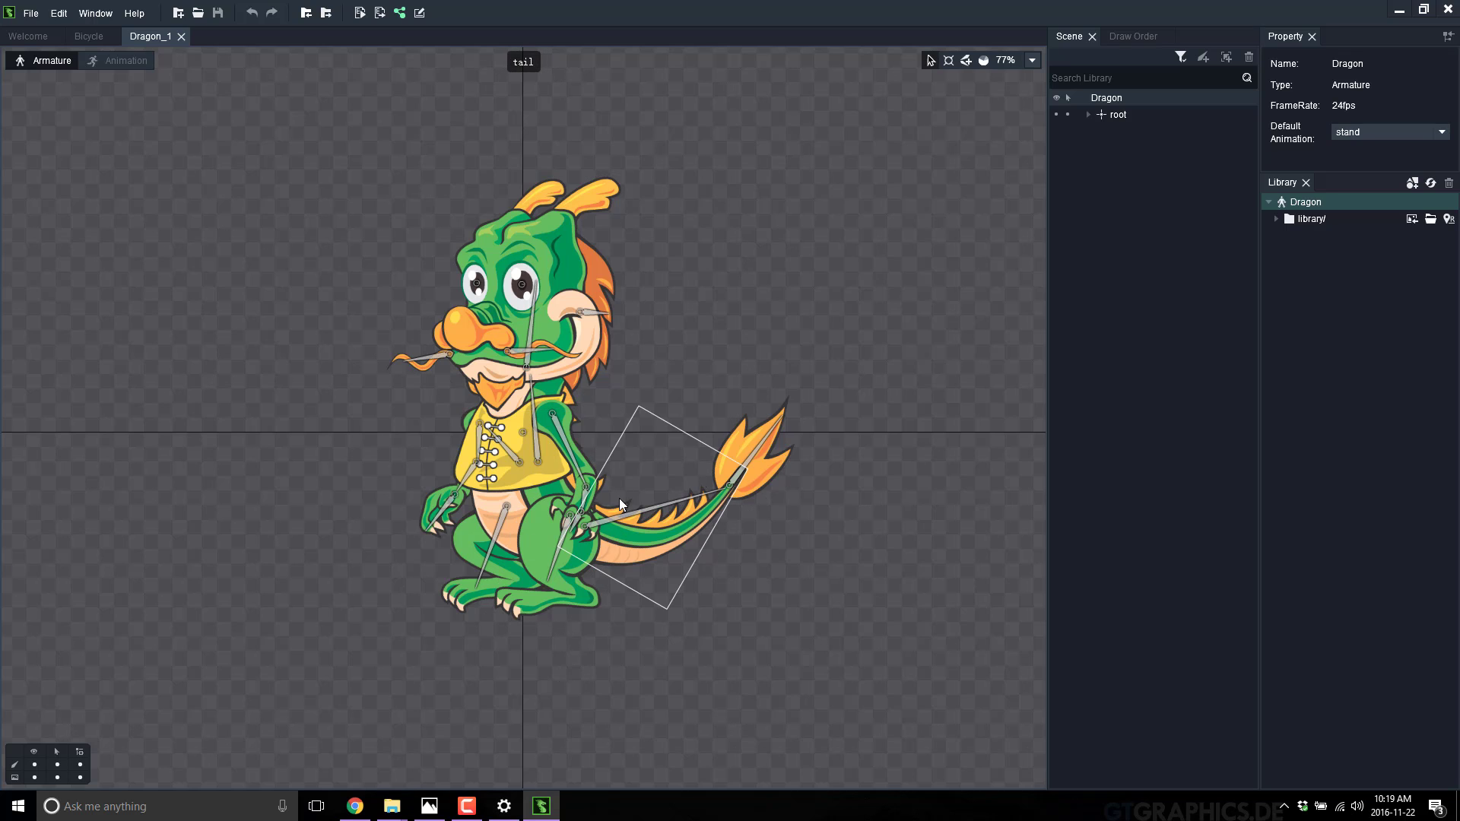
- Expand the library's texture atlas to list its parts, then open the library's texture.png from Explorer
click(1275, 219)
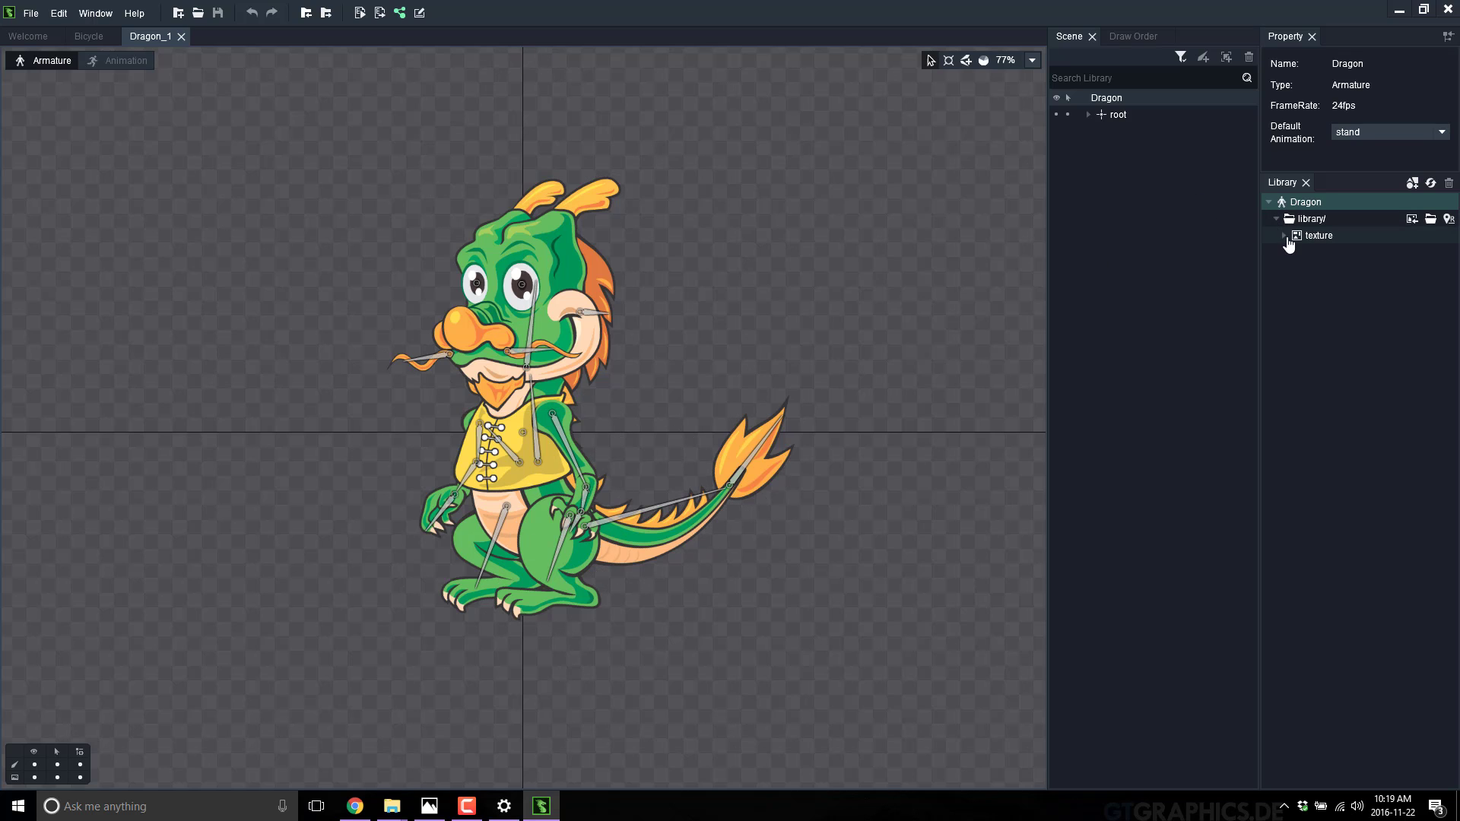
click(1284, 235)
double_click(1307, 236)
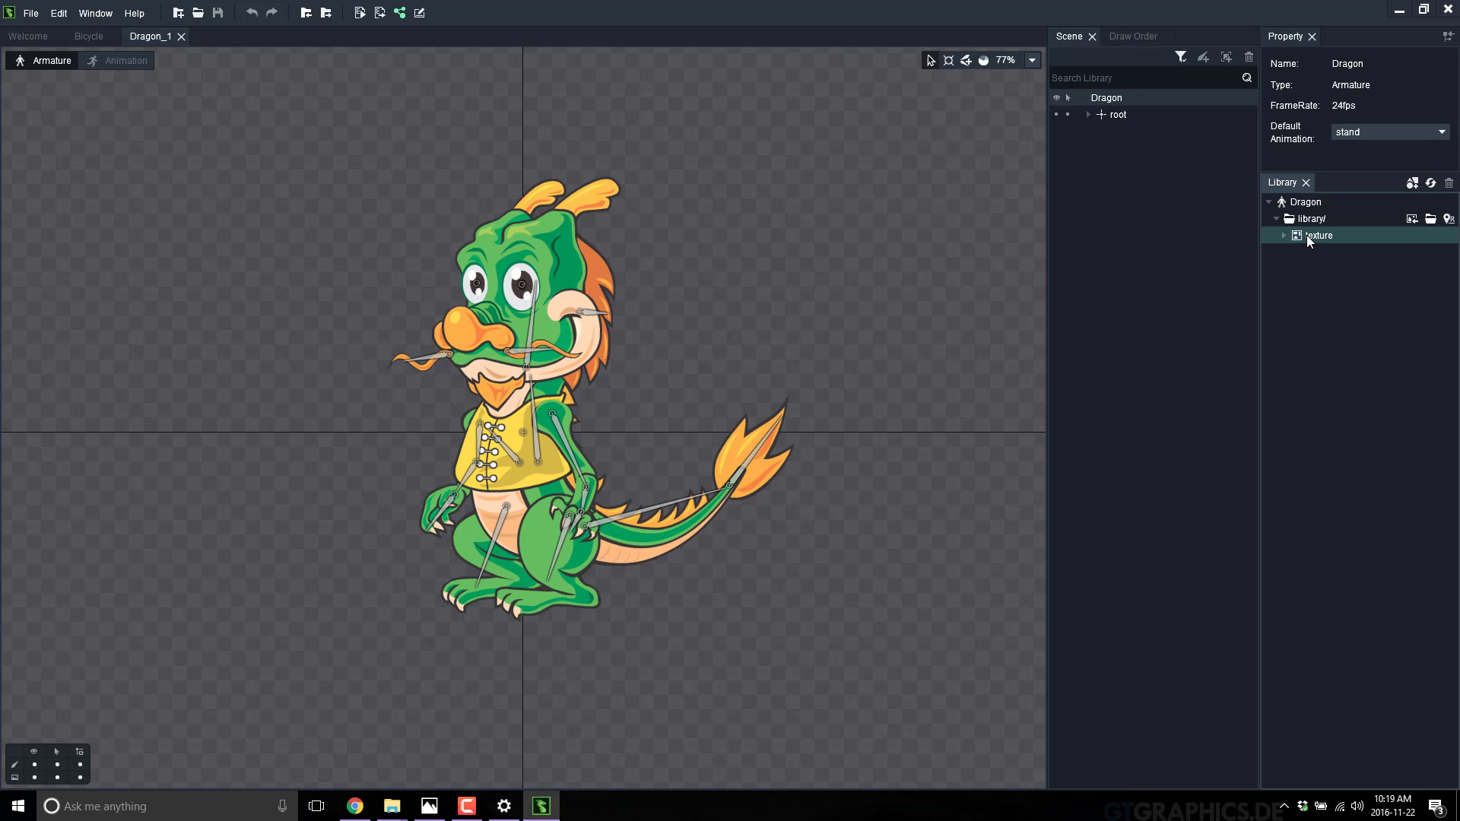
double_click(1306, 235)
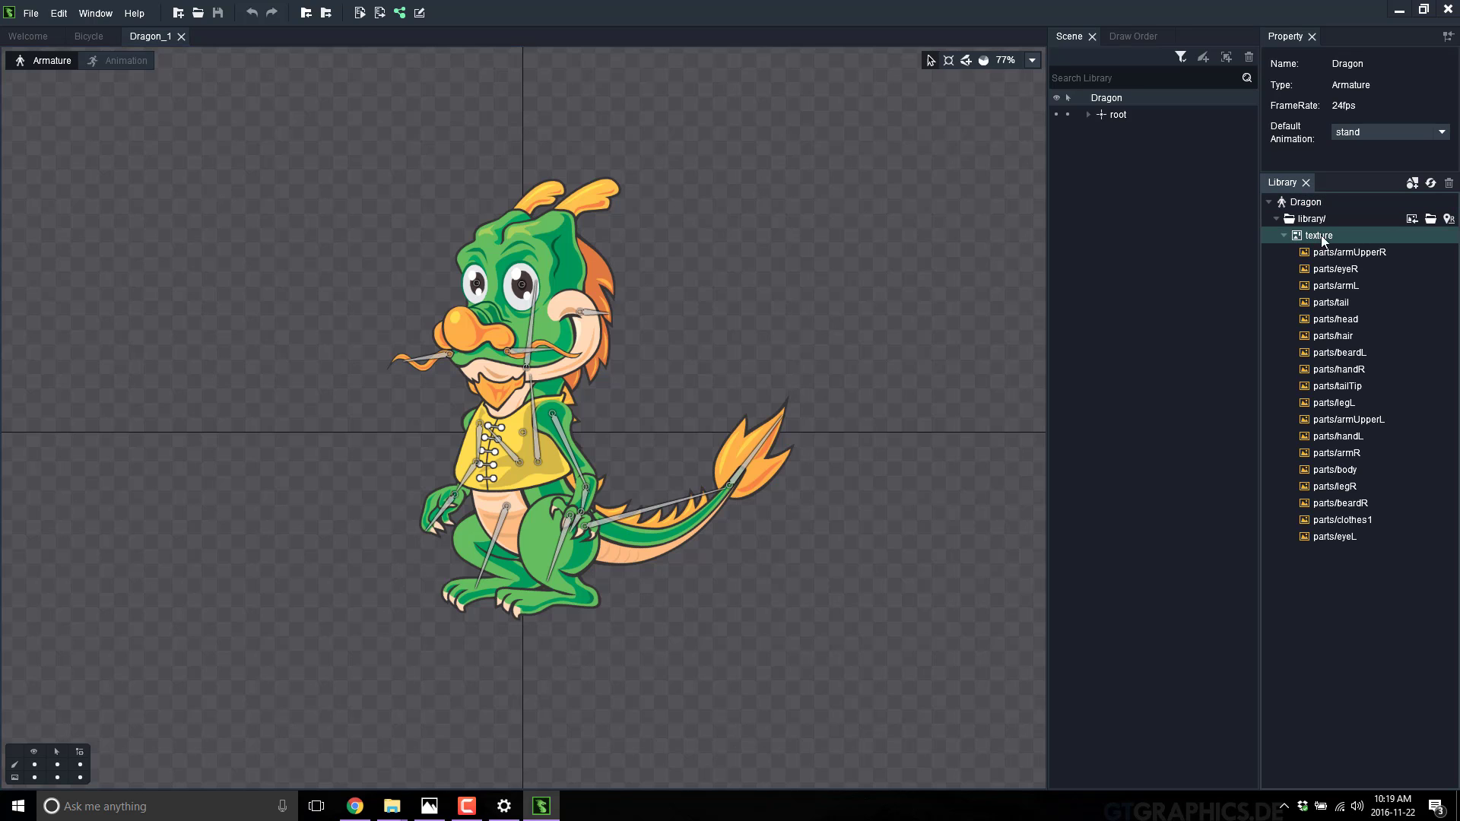
click(1411, 218)
click(678, 386)
click(1431, 221)
double_click(286, 189)
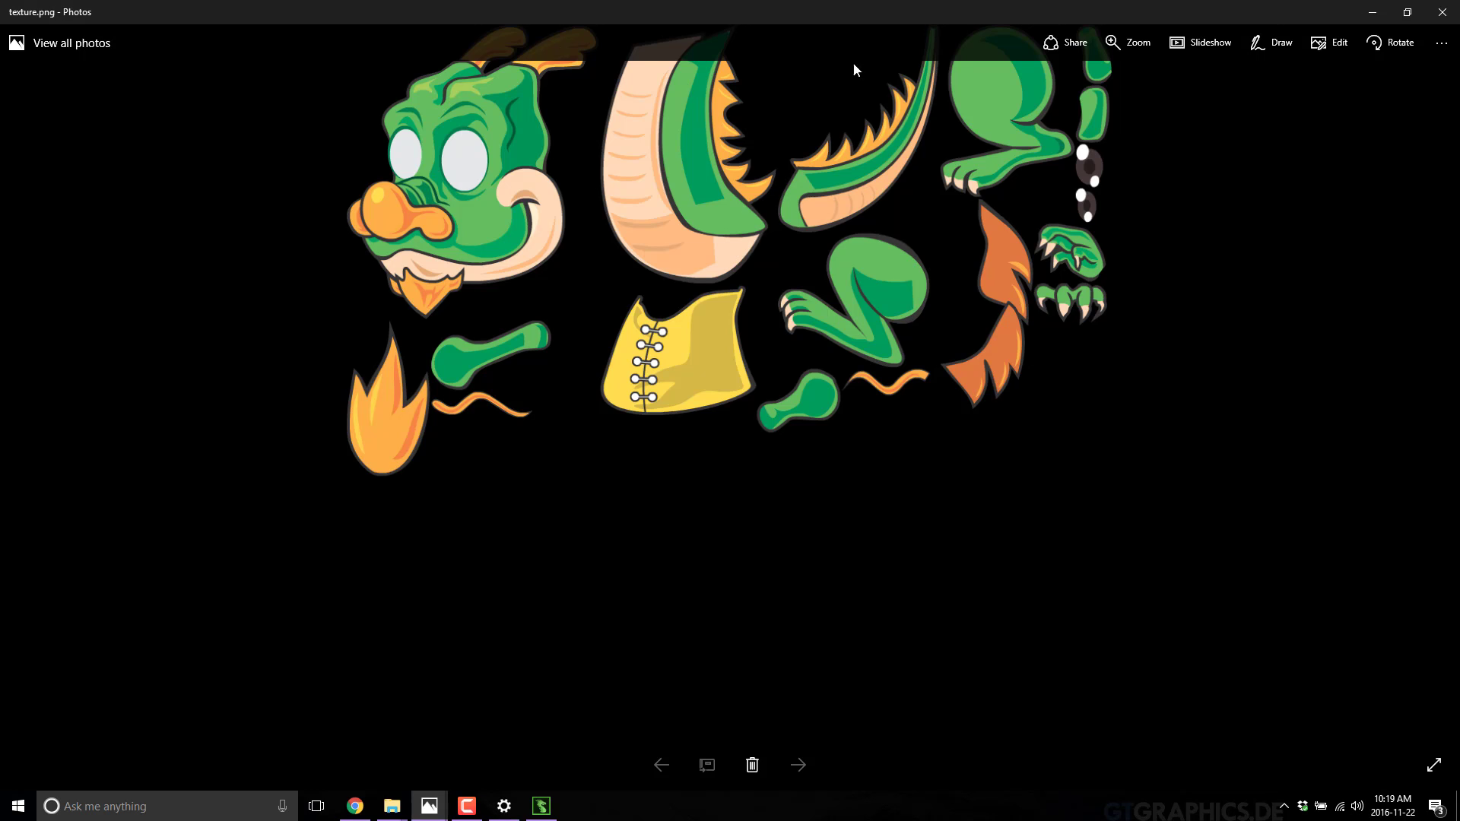
- Close the texture.png viewer, minimize the library folder, and select the parts/armUpperR image
click(1442, 12)
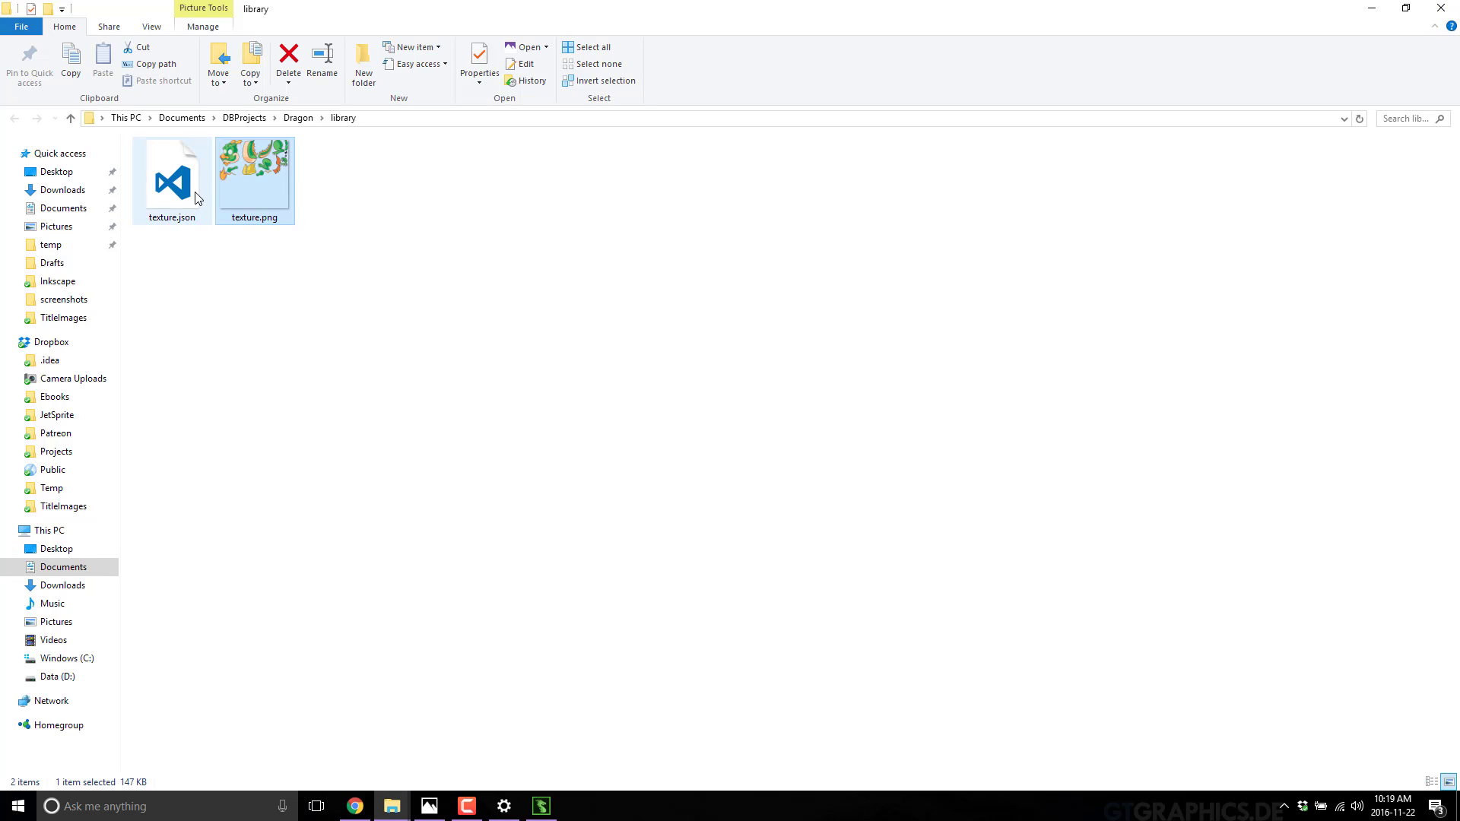
click(1371, 7)
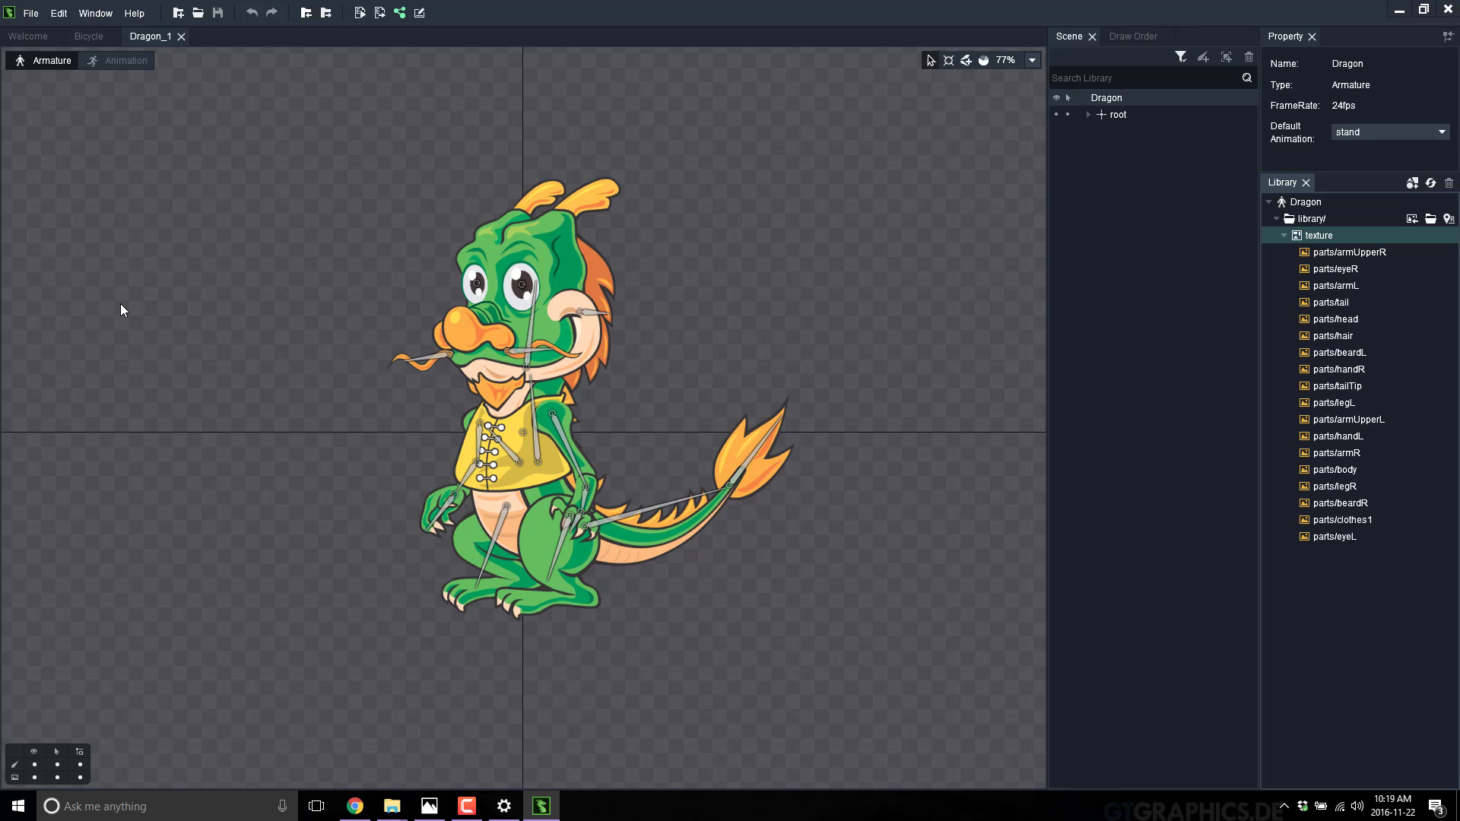
click(1338, 252)
- Inspect the eyeR, armL, beardL, handR, tailTip and armUpperL parts images in the Library
click(1338, 271)
click(1338, 285)
click(1340, 352)
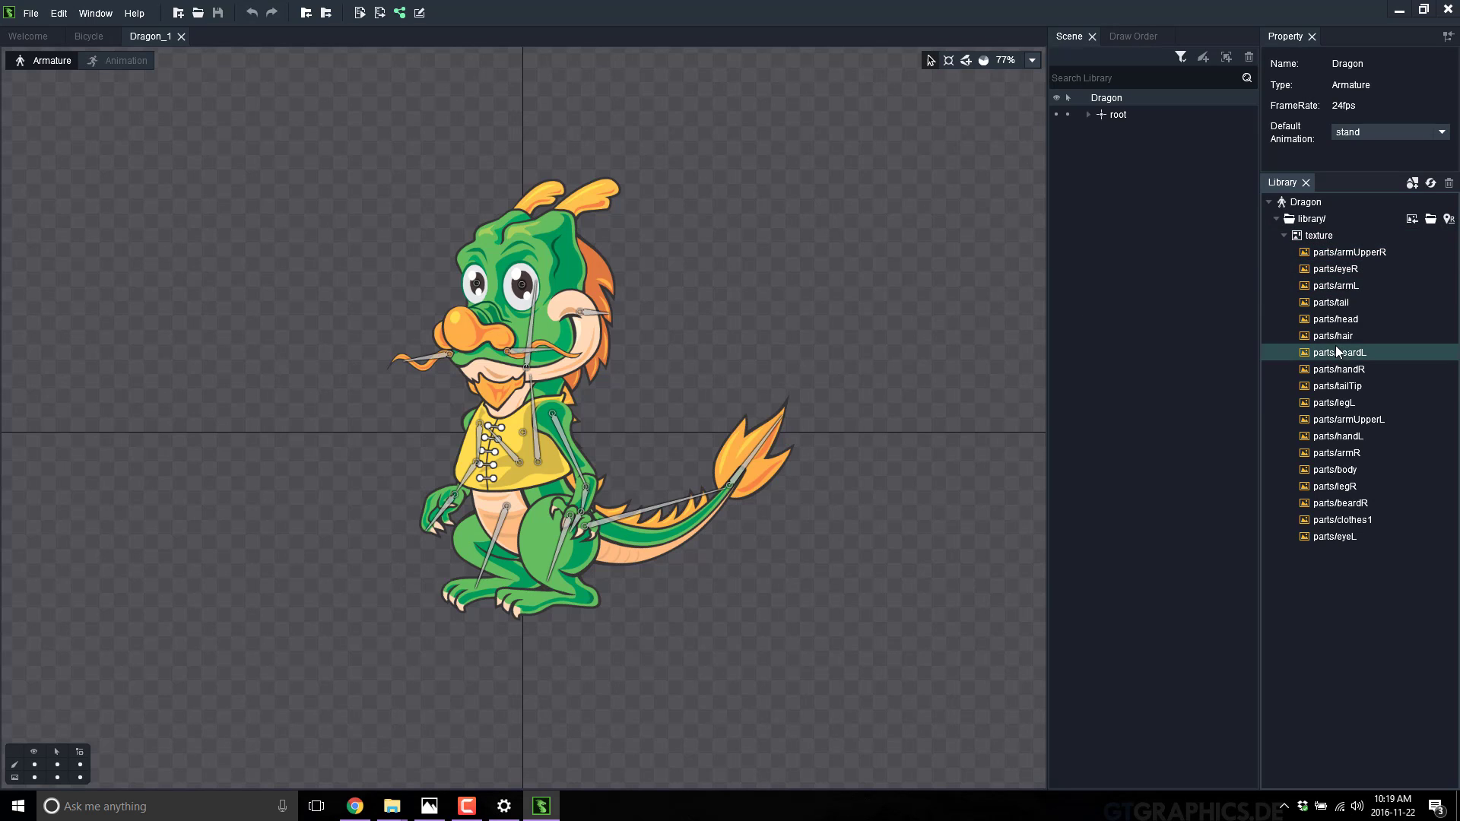
click(1341, 370)
click(1343, 385)
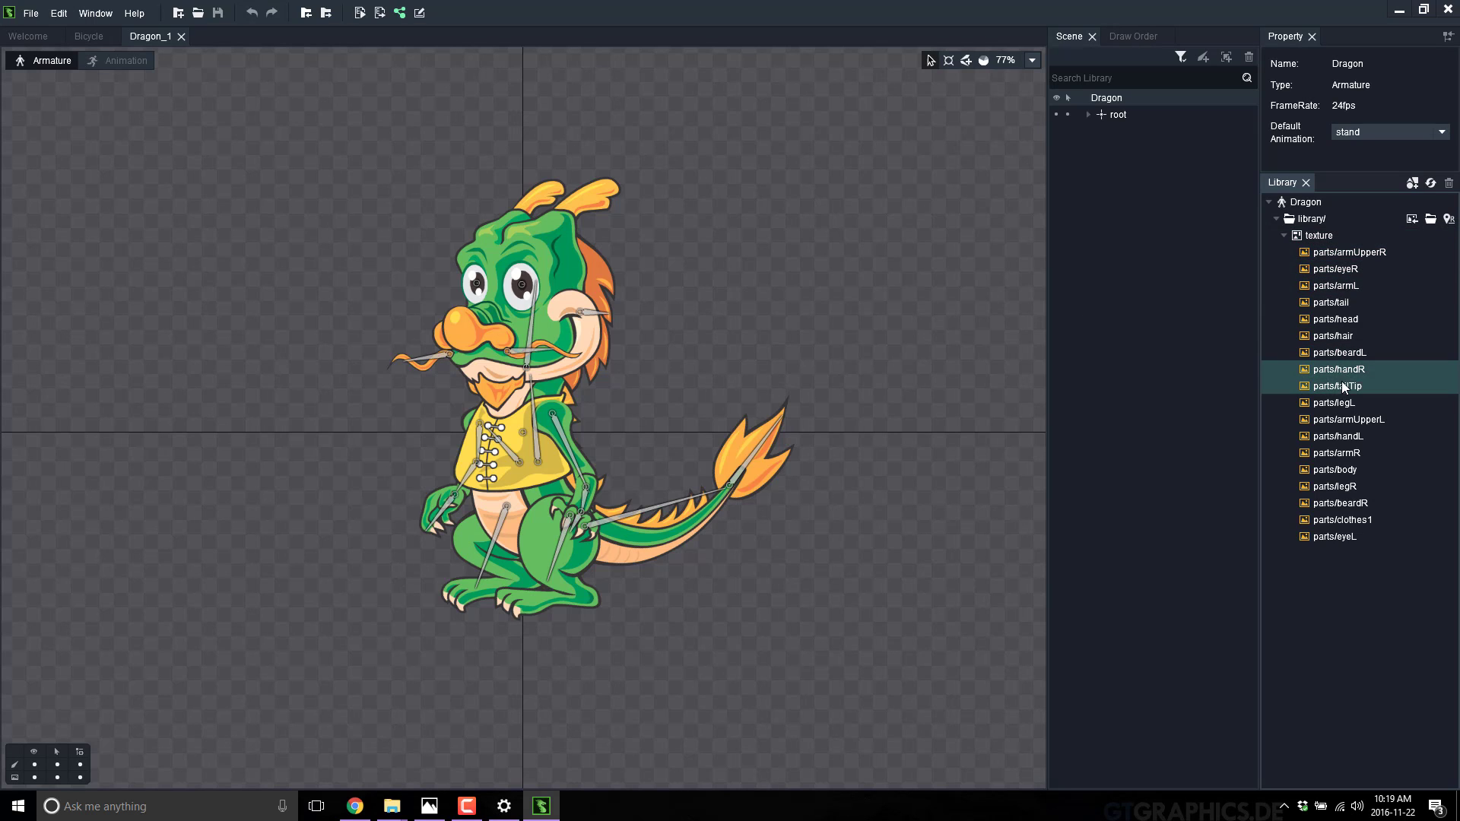
click(1346, 419)
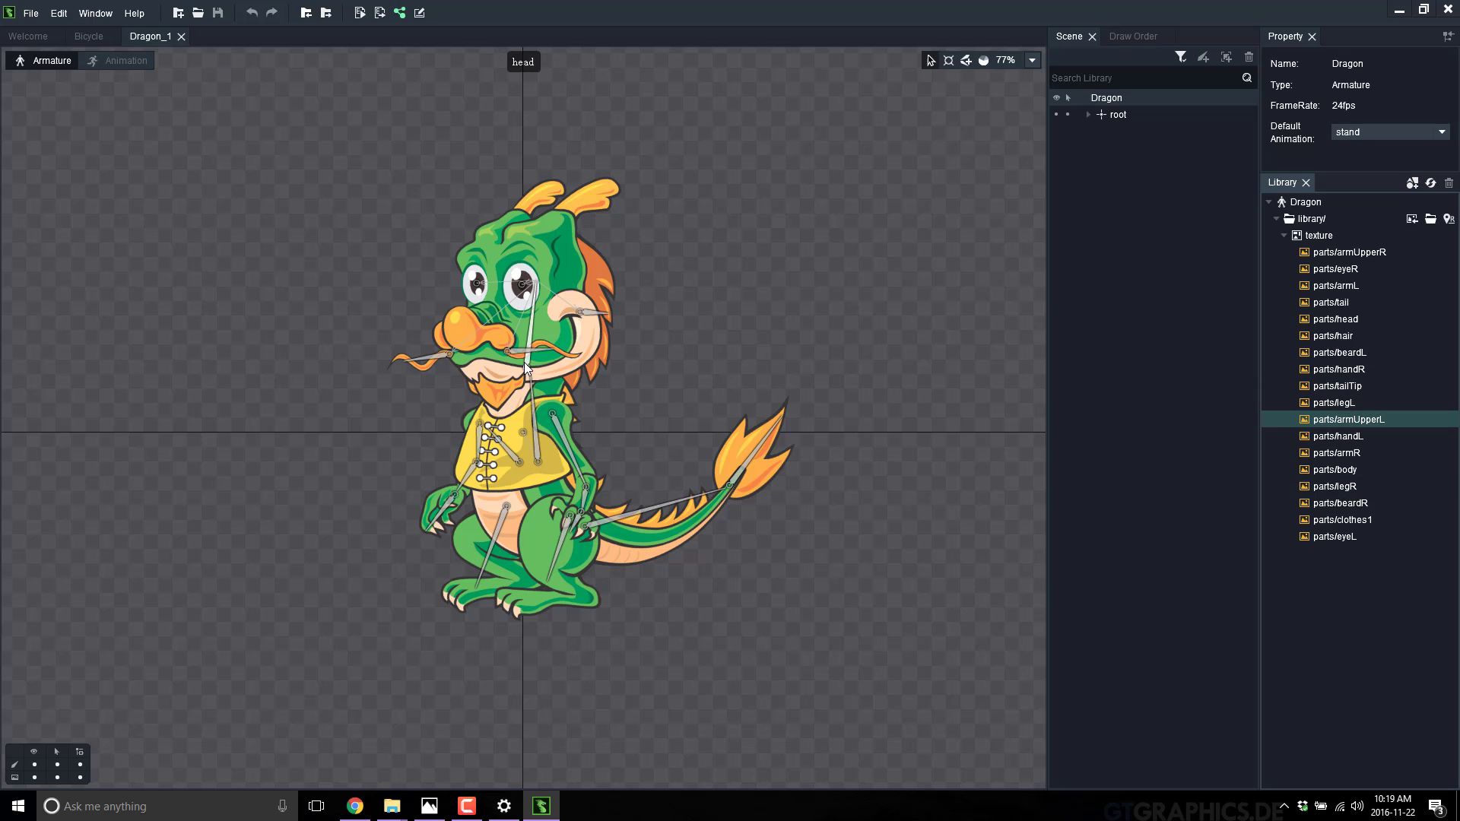
- Expand the root and body bones in the Scene tree, then open legR to its slot
click(1111, 115)
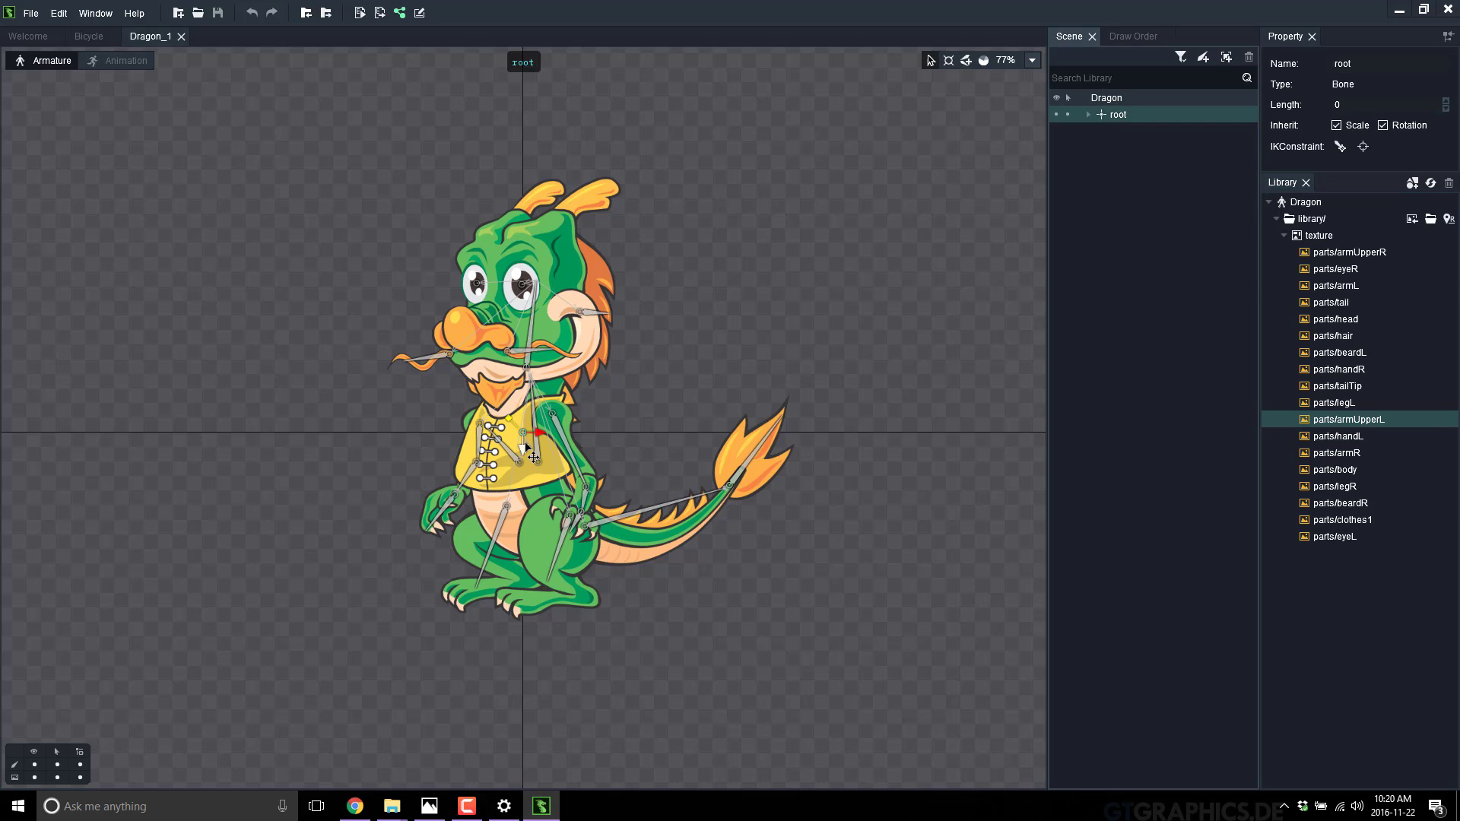
click(1088, 115)
click(1112, 129)
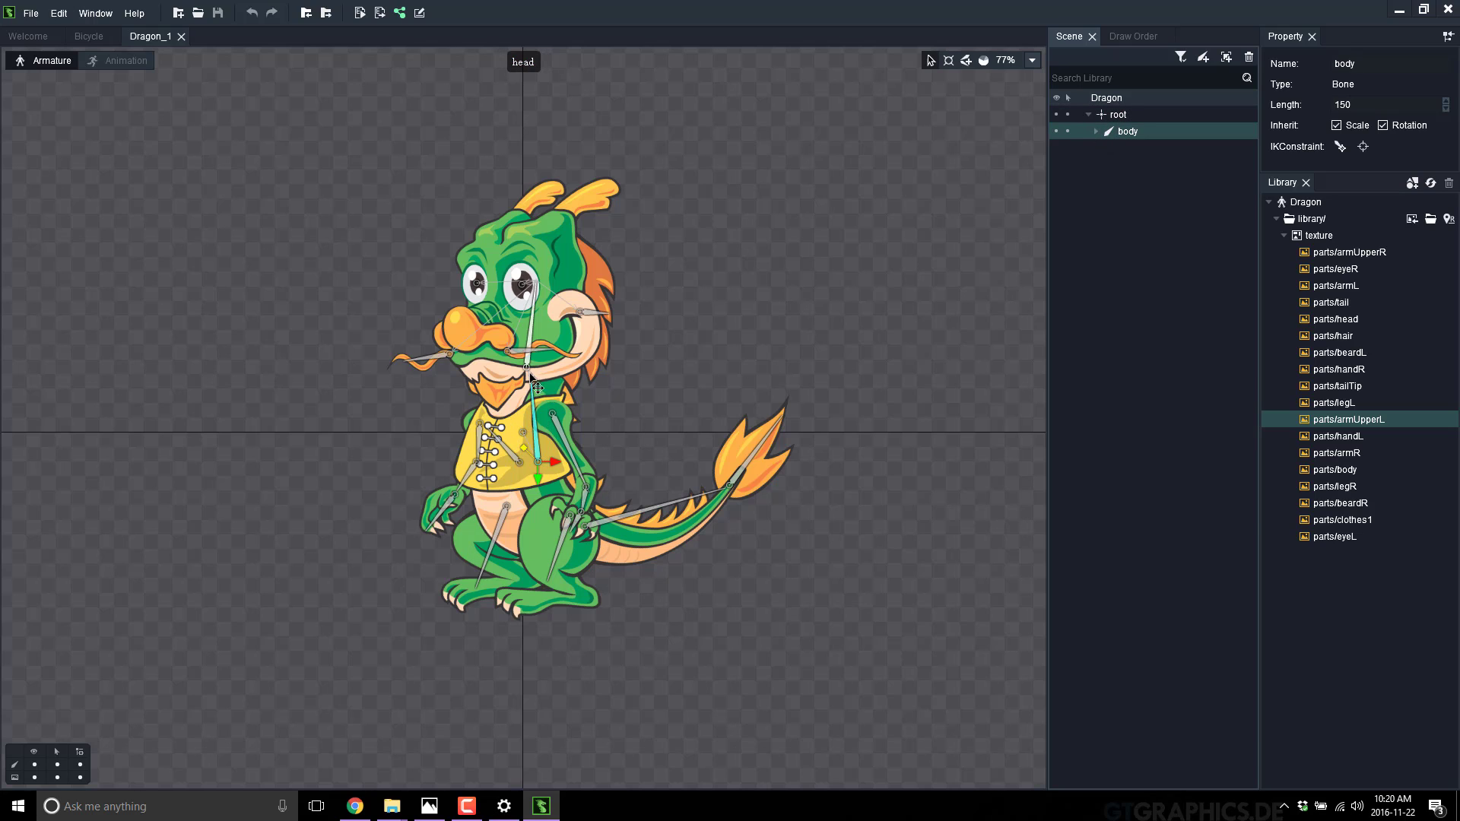
click(1096, 133)
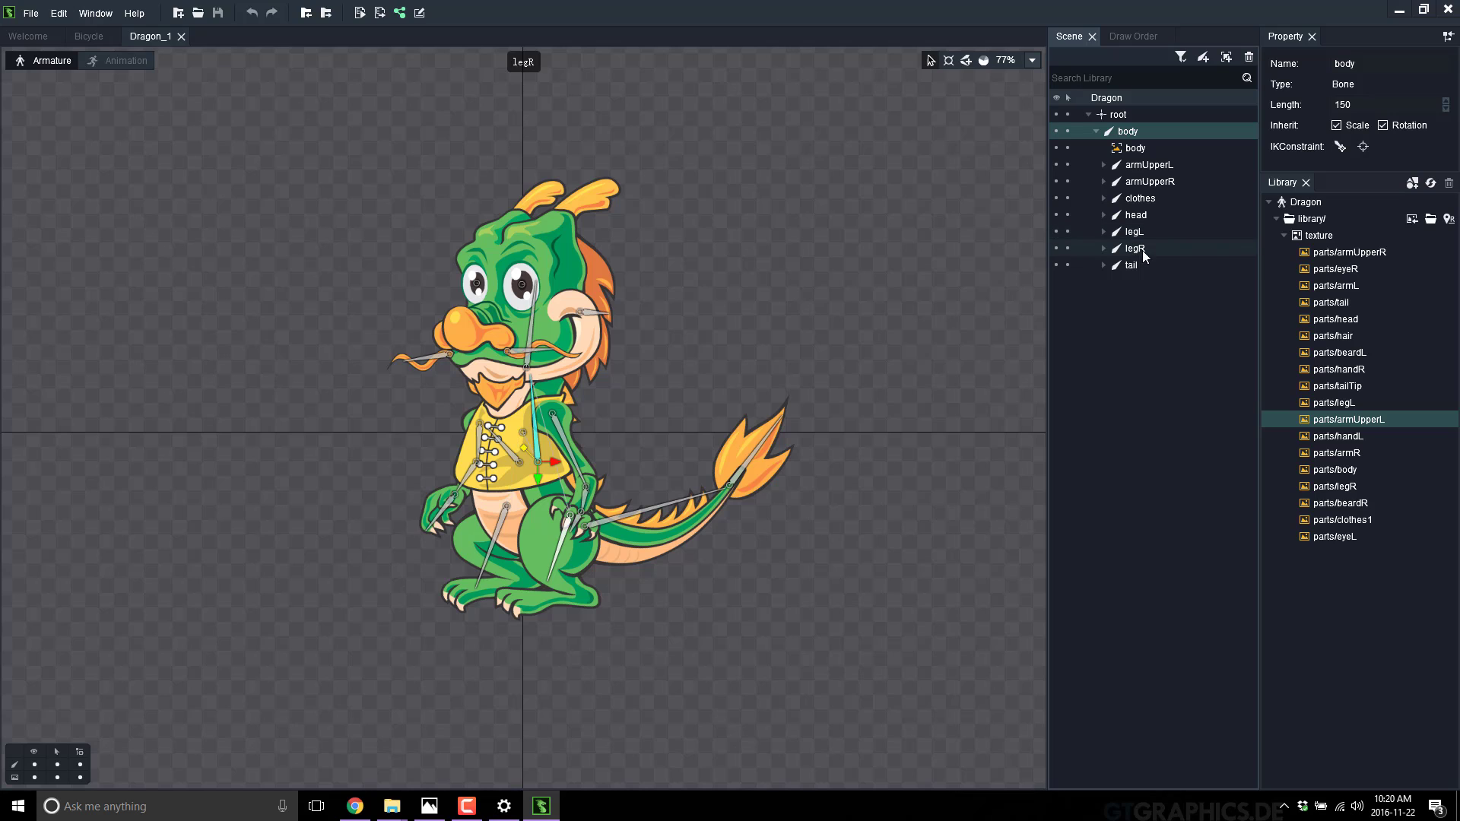
click(1103, 248)
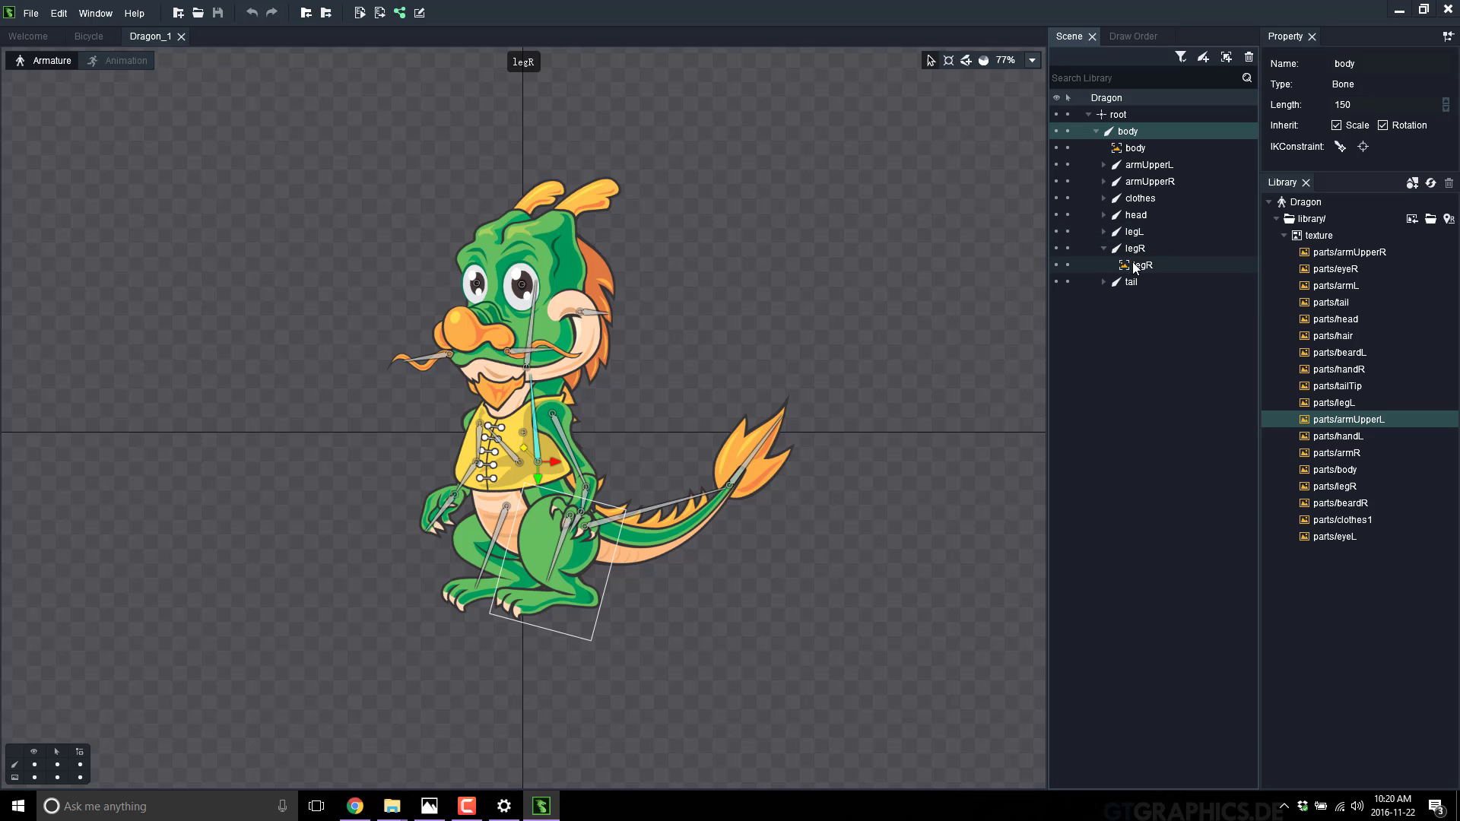
- Cancel renaming the legR slot, select the legR bone, and switch to Animation mode
double_click(1134, 268)
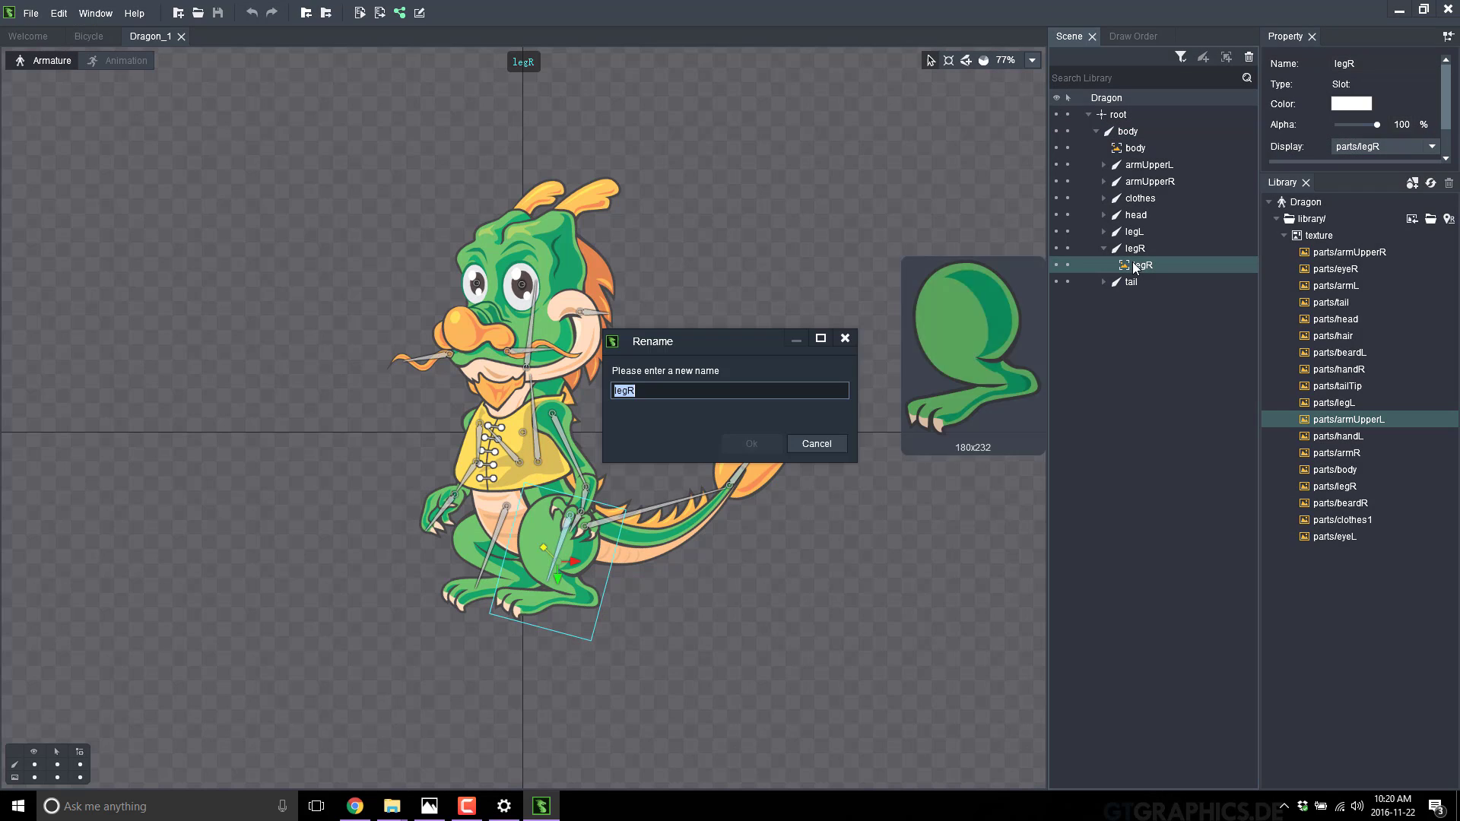
click(823, 454)
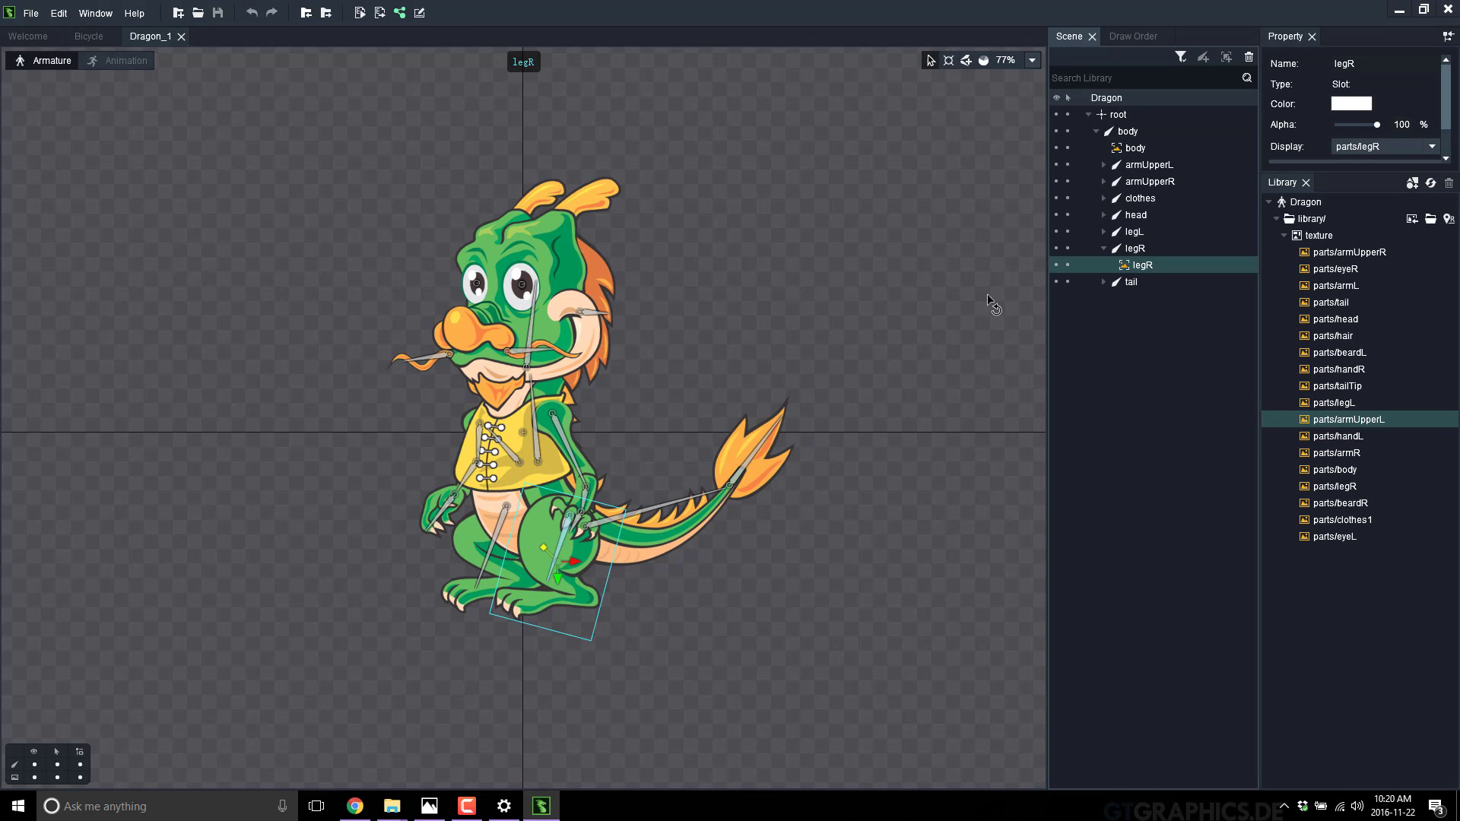
click(1134, 249)
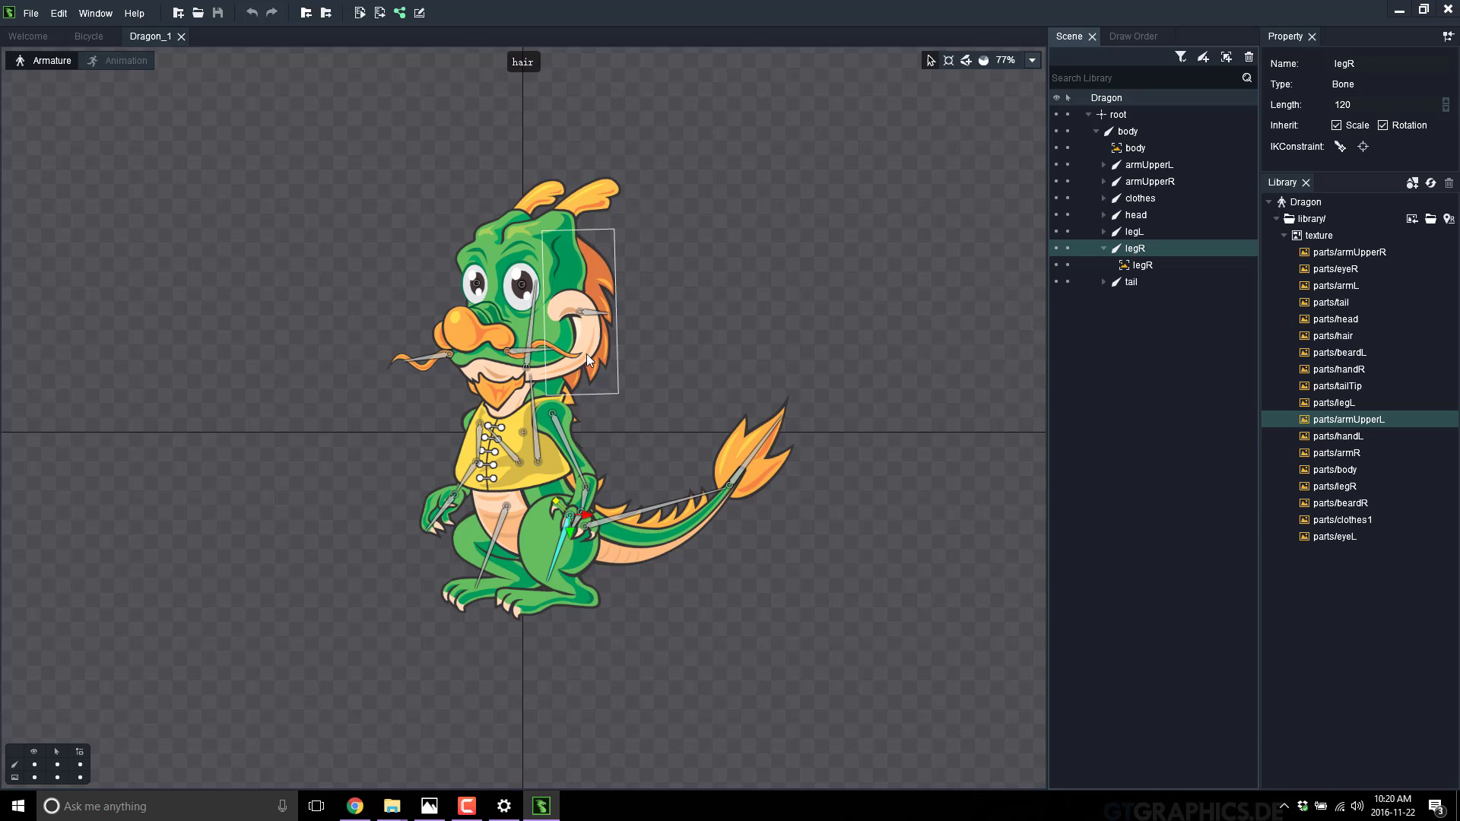
click(100, 61)
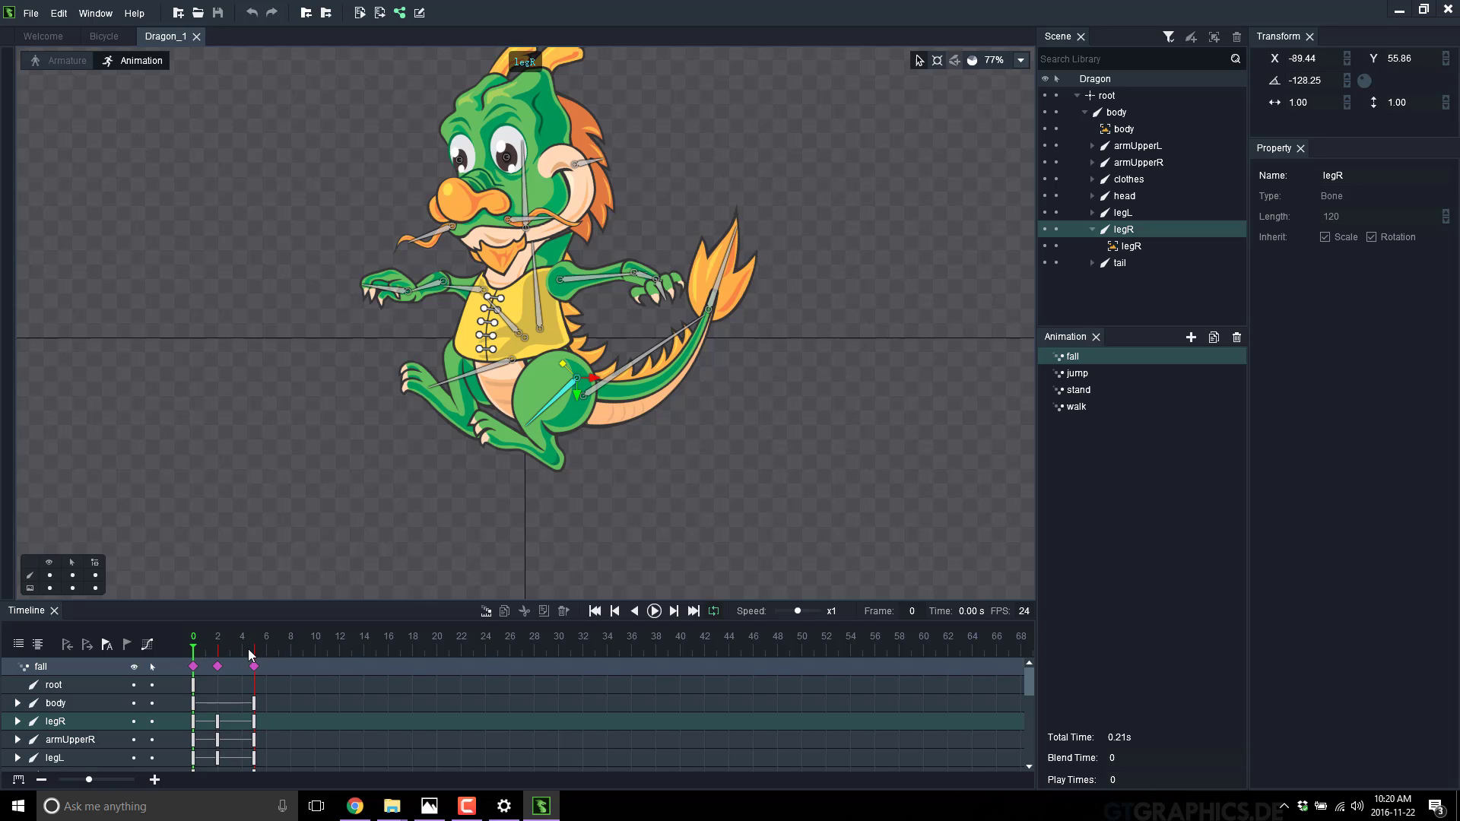
- Load the Dragon's walk animation, play and stop it twice, then go to frame 20
click(1078, 407)
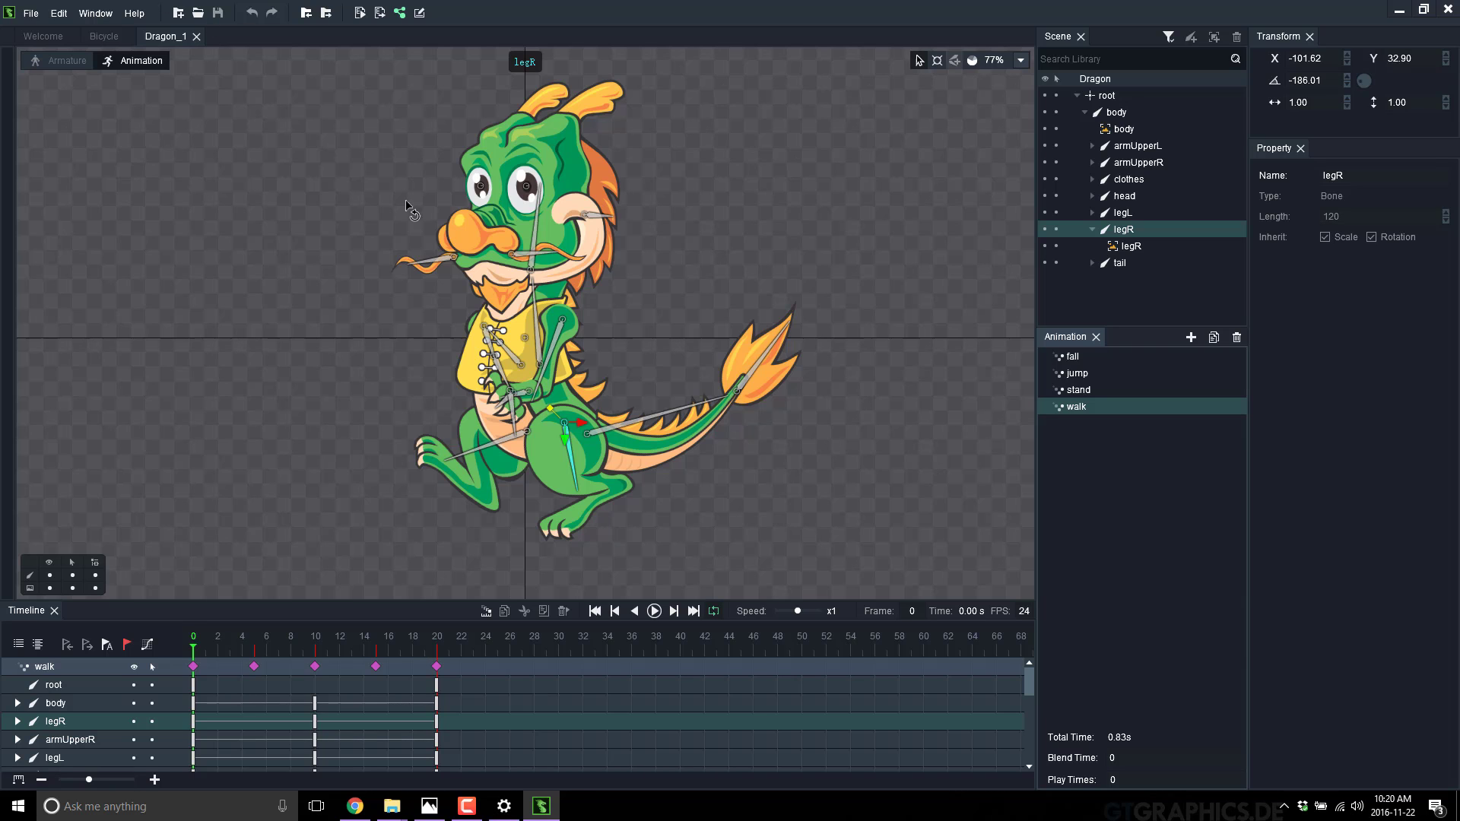
click(654, 611)
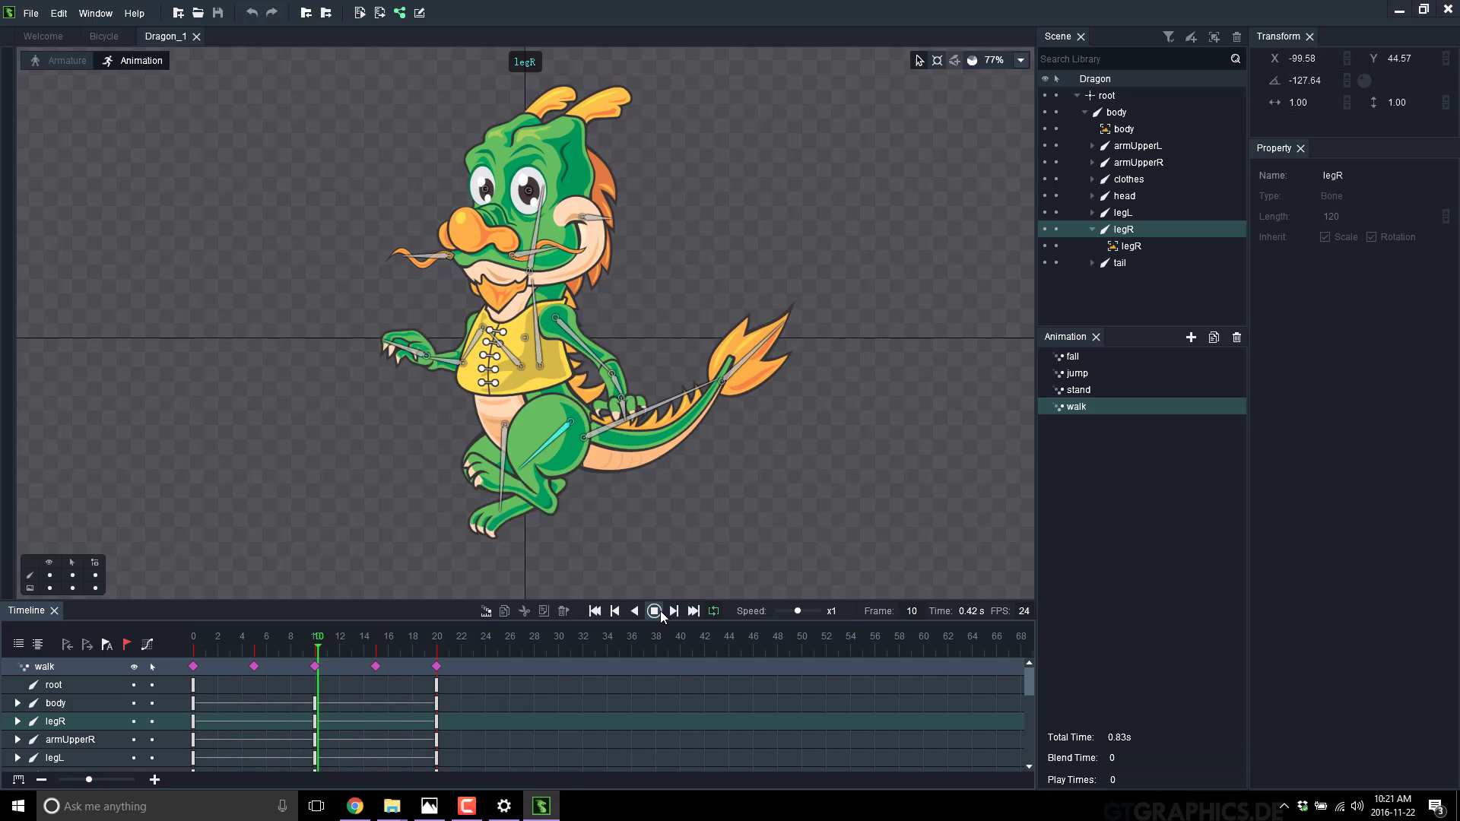
click(658, 612)
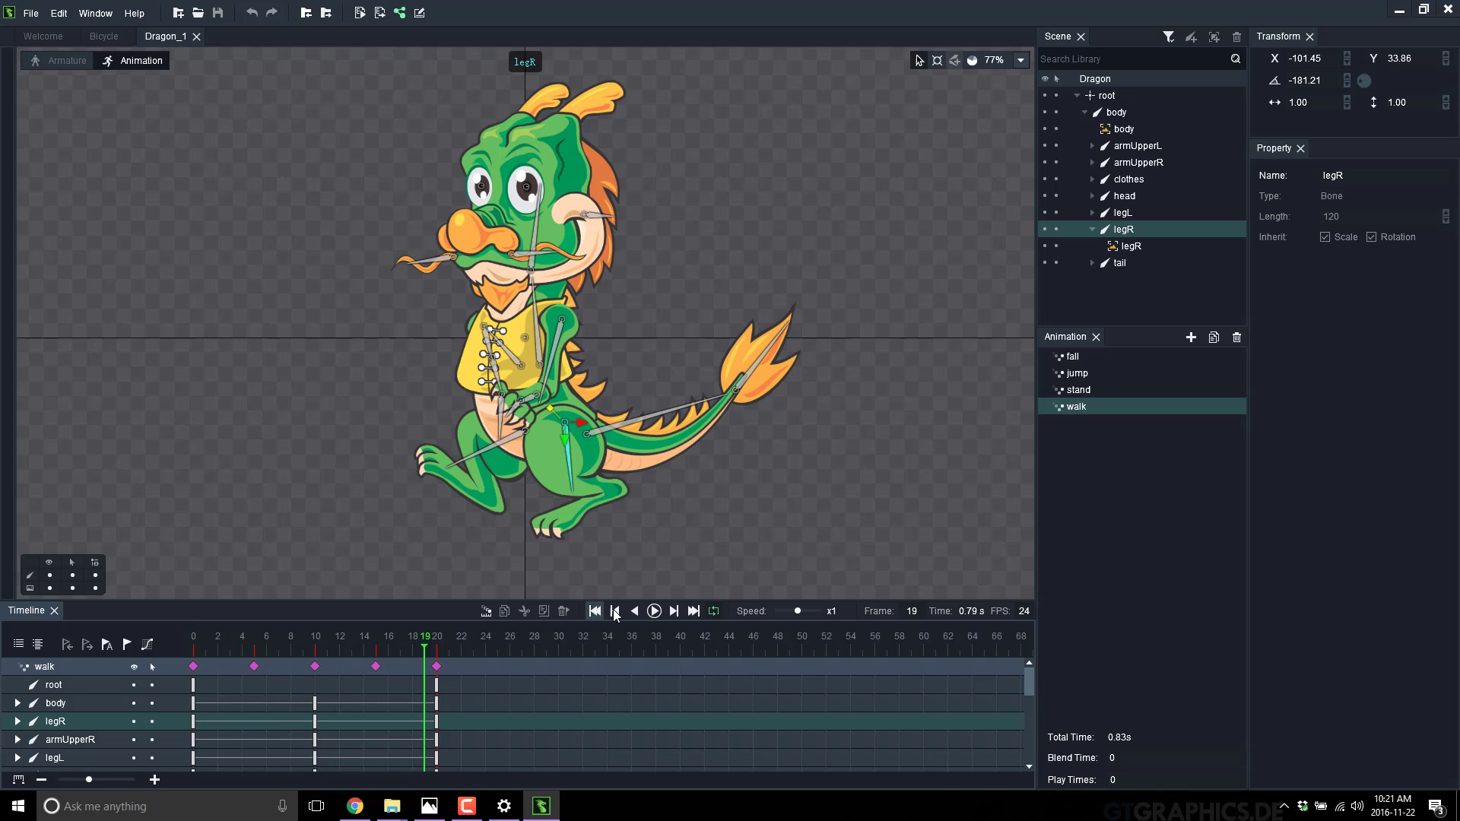
click(659, 613)
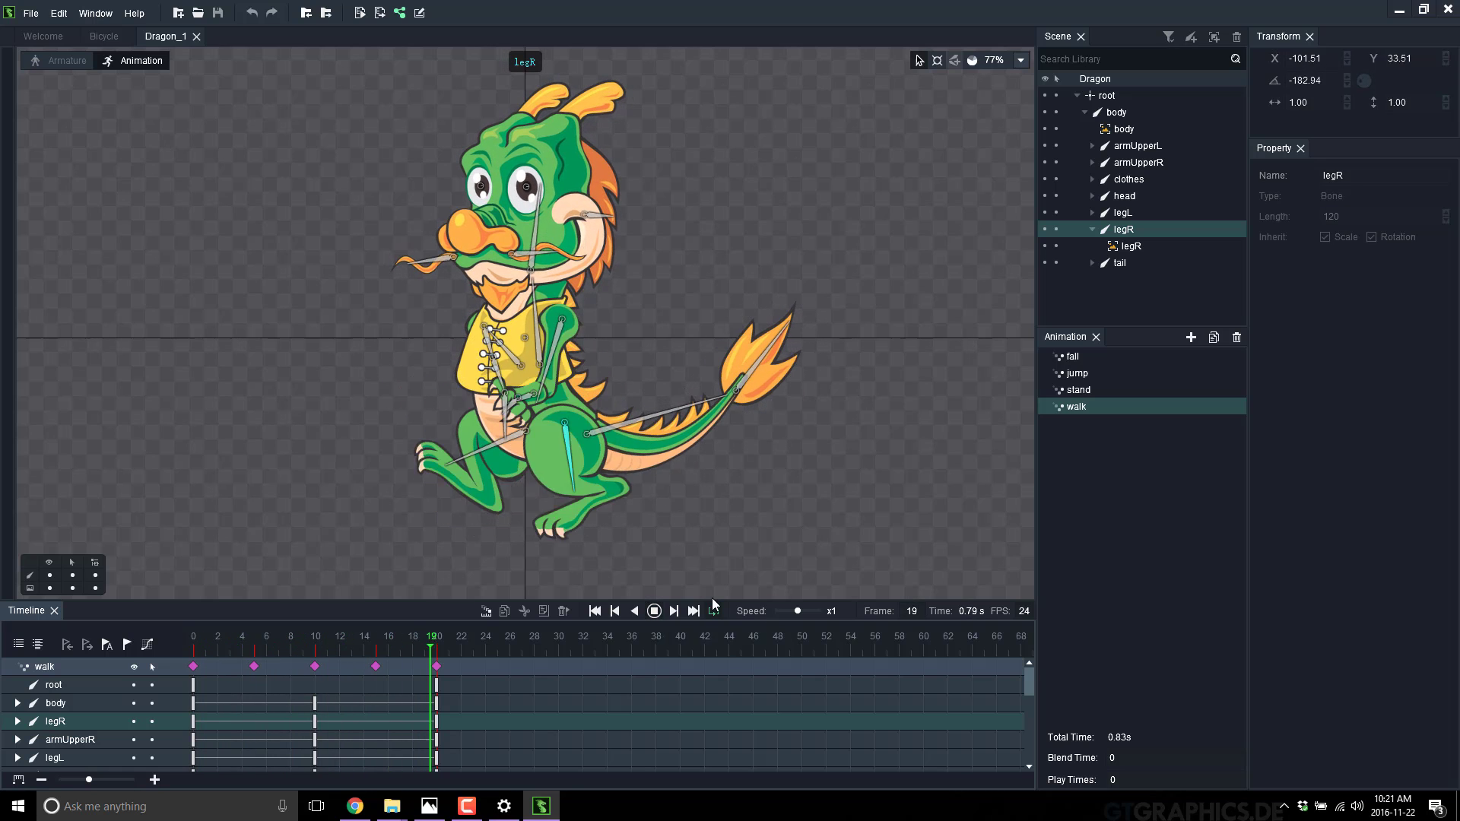
click(653, 612)
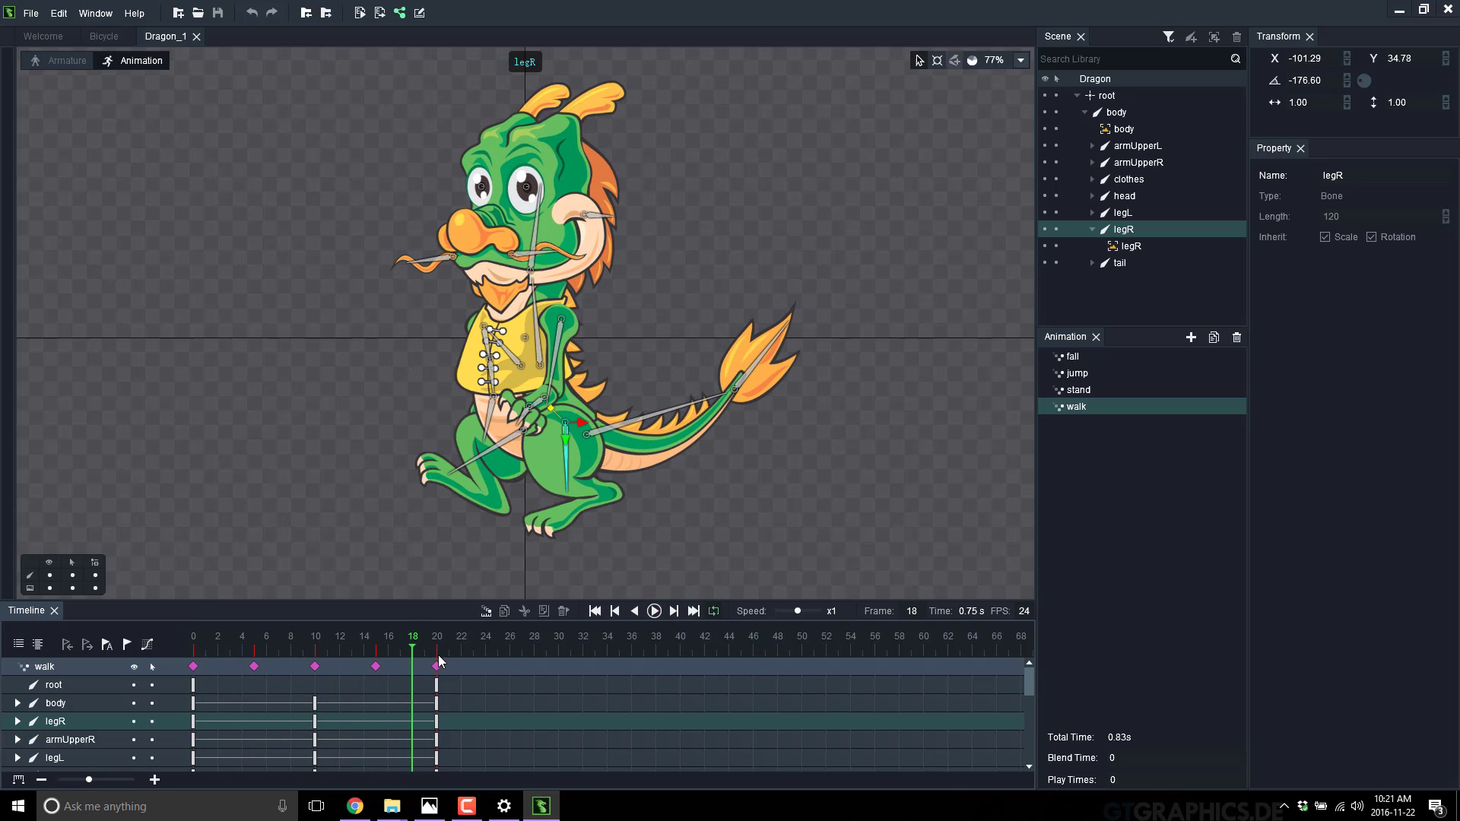
click(438, 662)
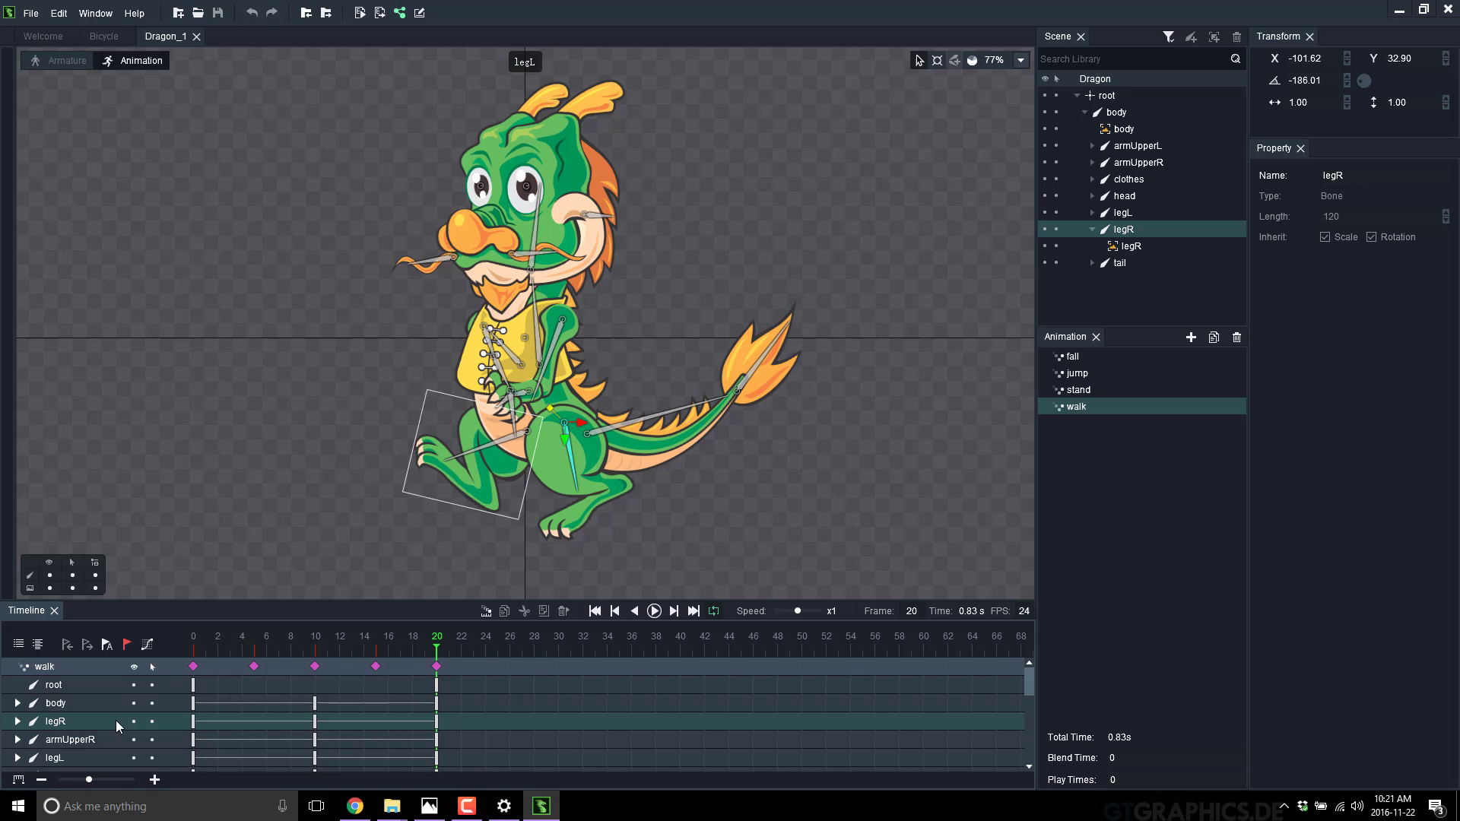
- Rotate the tailTip flame upright on the walk's final frame
click(745, 380)
mouse_move(750, 392)
mouse_down()
mouse_move(726, 393)
mouse_move(744, 393)
mouse_up()
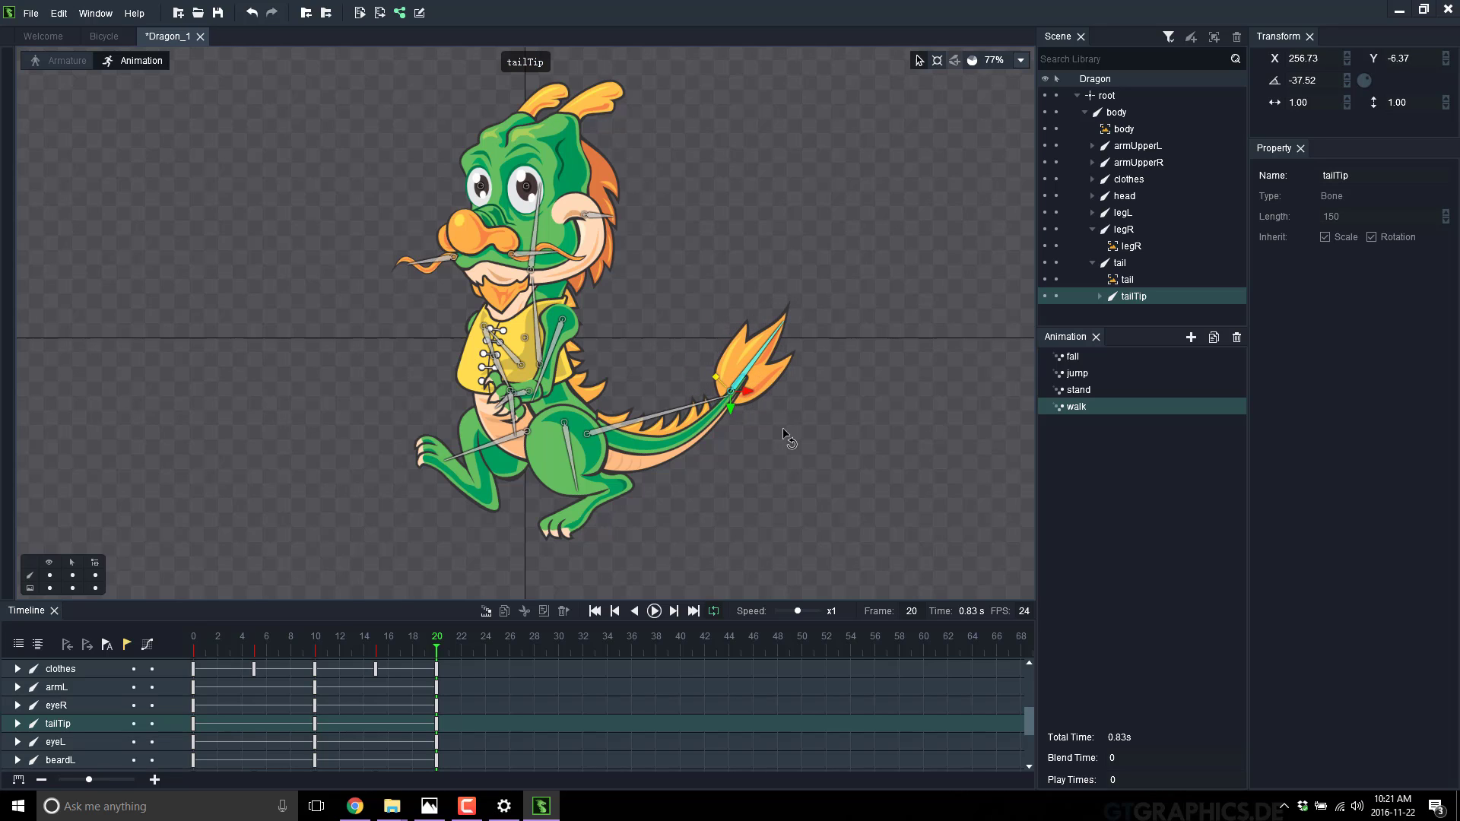
key(ctrl+z)
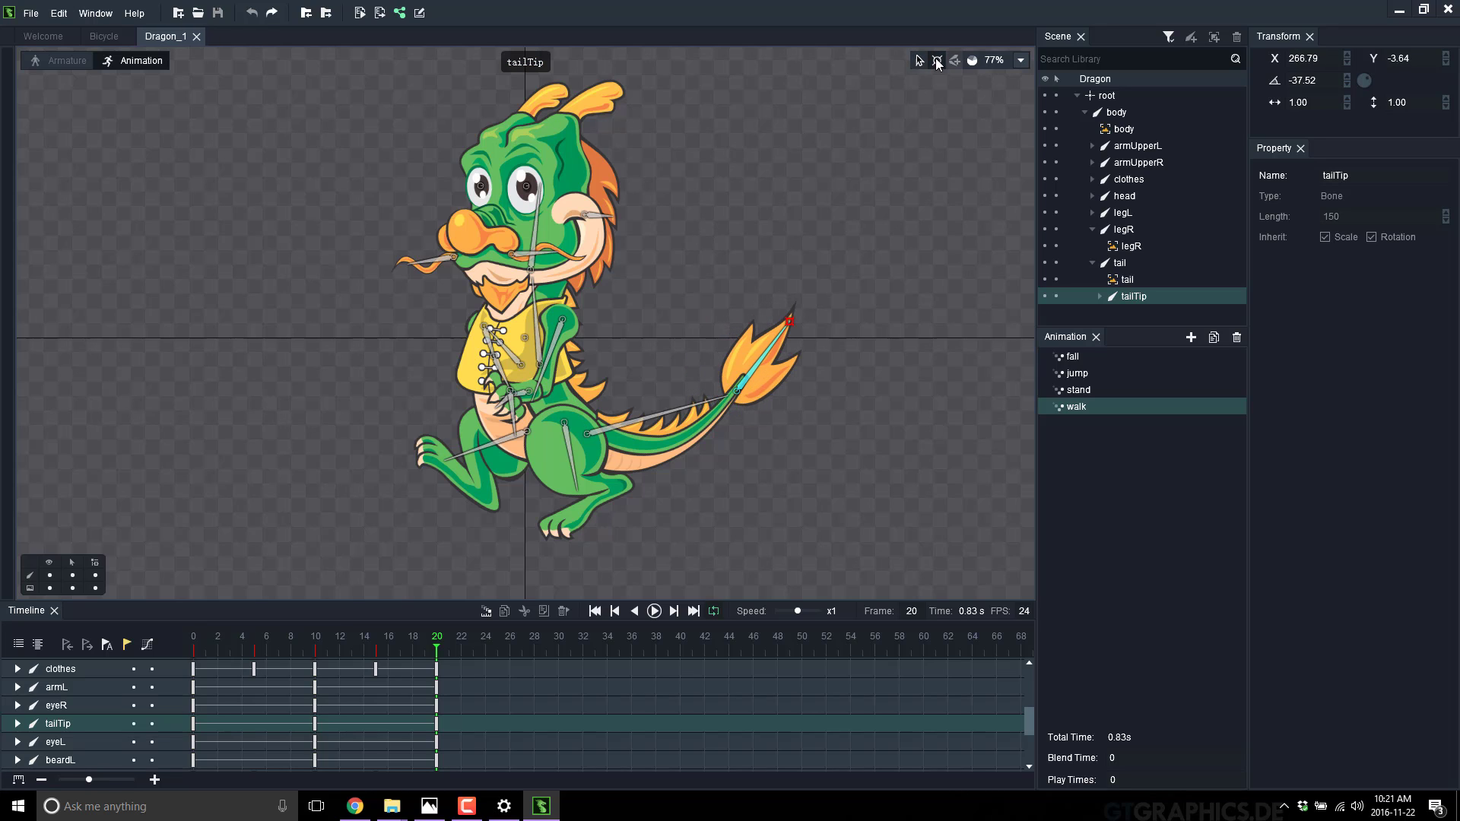
drag(787, 320, 718, 293)
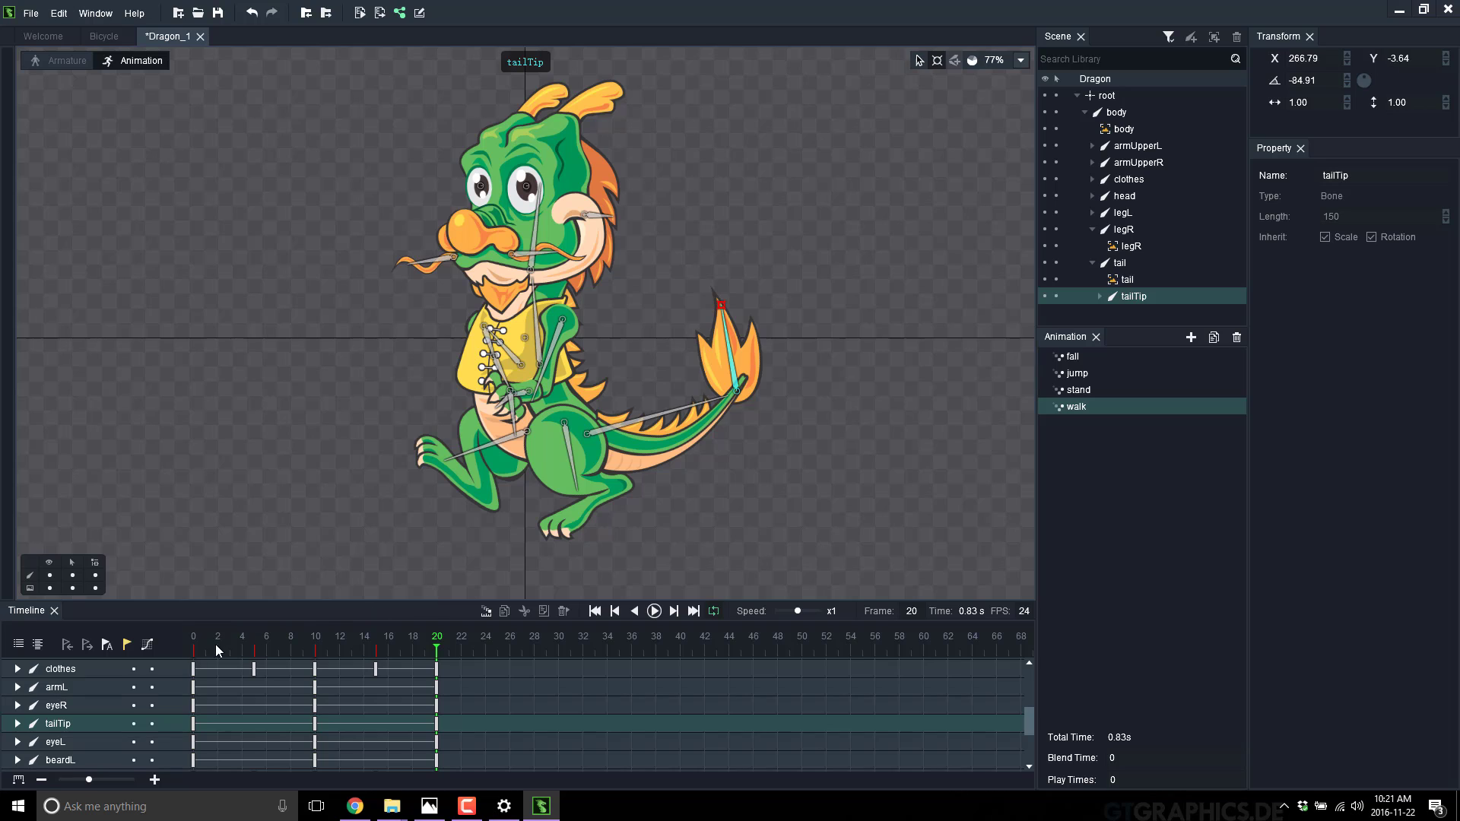
- With Auto Key on, swing the tail bone upward and play the walk to check it
click(107, 651)
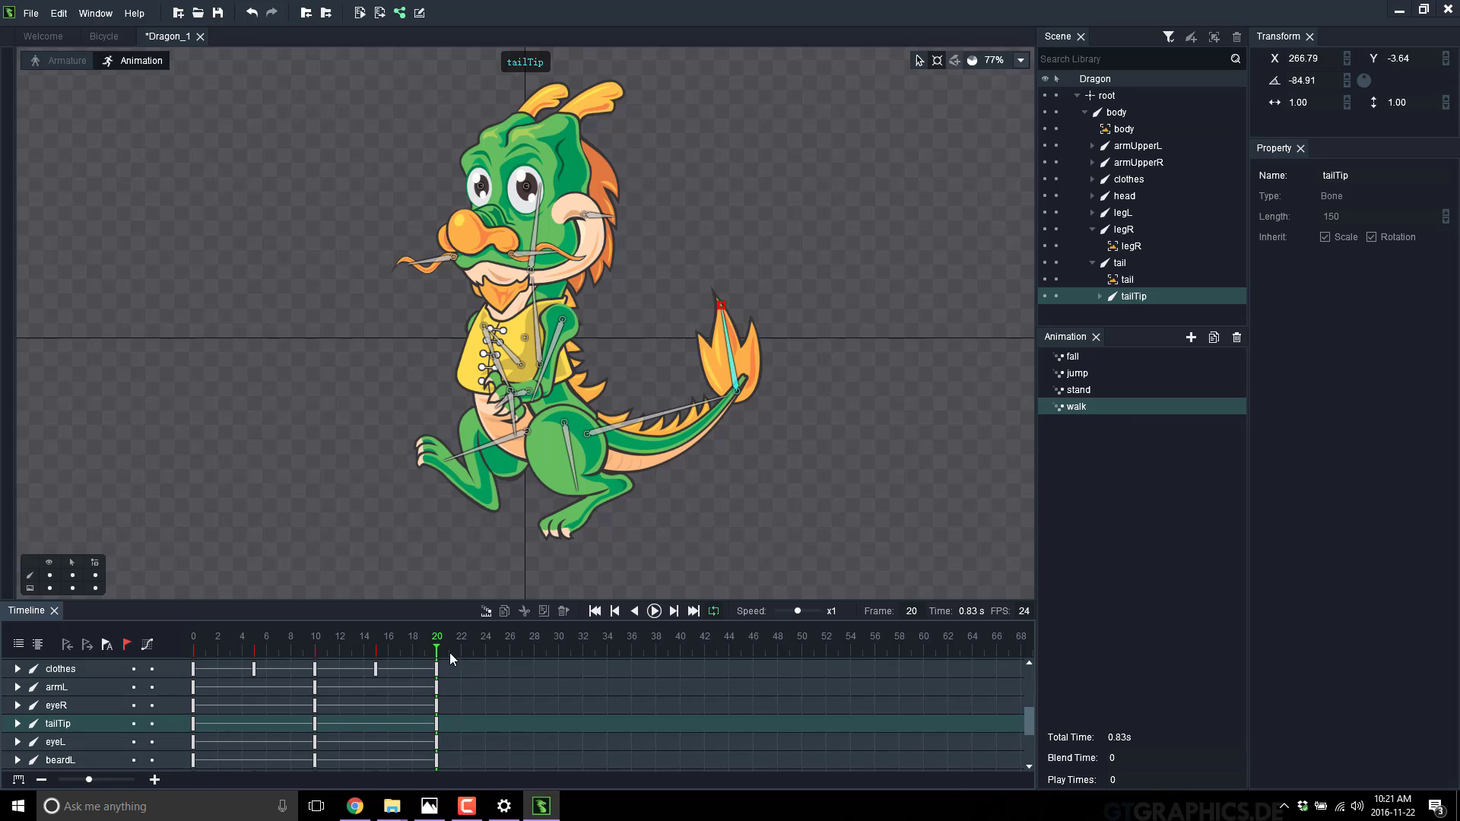
click(709, 399)
drag(728, 395, 698, 367)
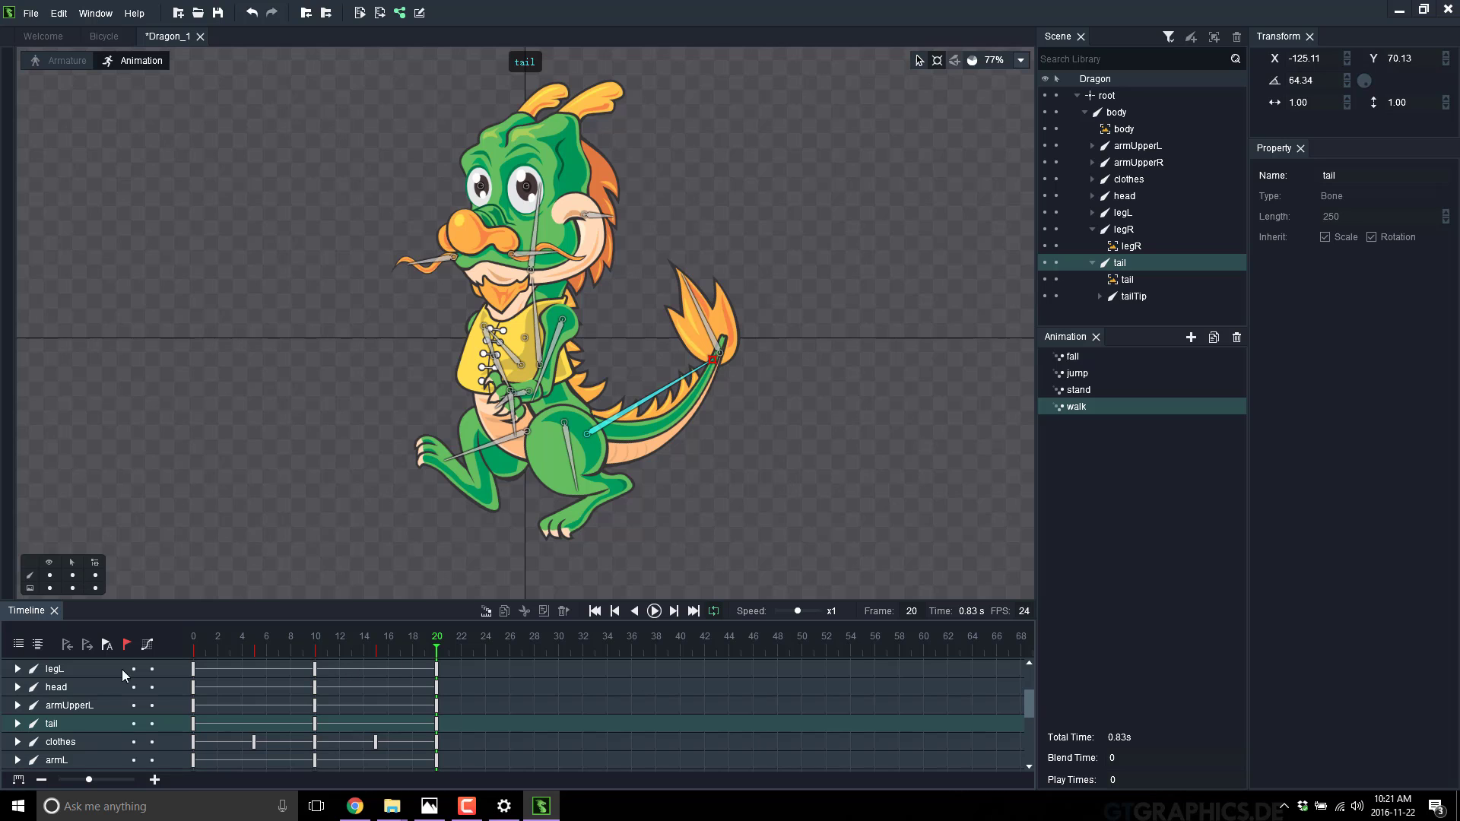
click(655, 612)
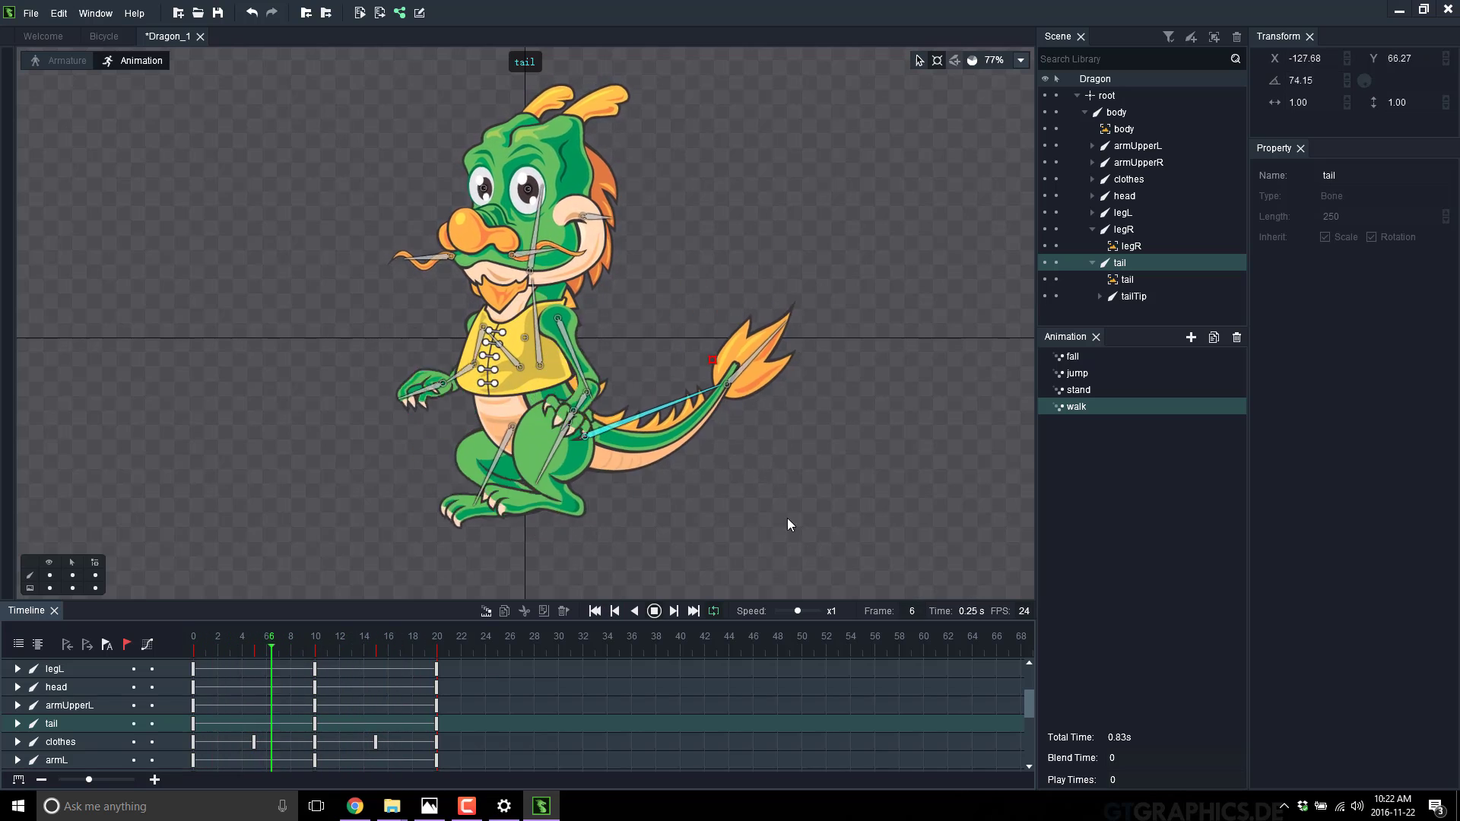
- Play the Bicycle project's 1.80 s bicycle animation in animation mode
click(104, 36)
scroll(490, 427, down, 6)
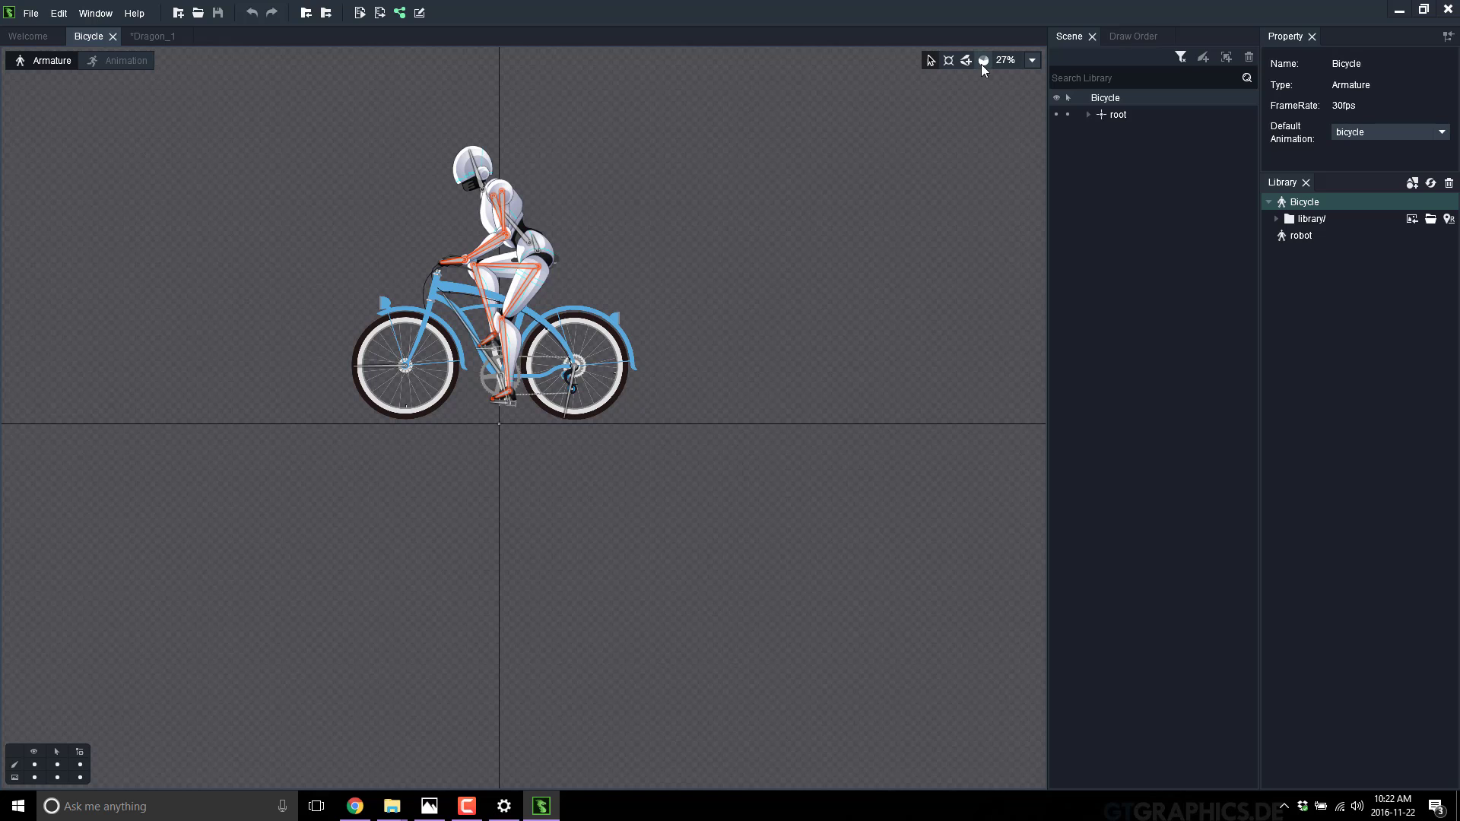
click(137, 62)
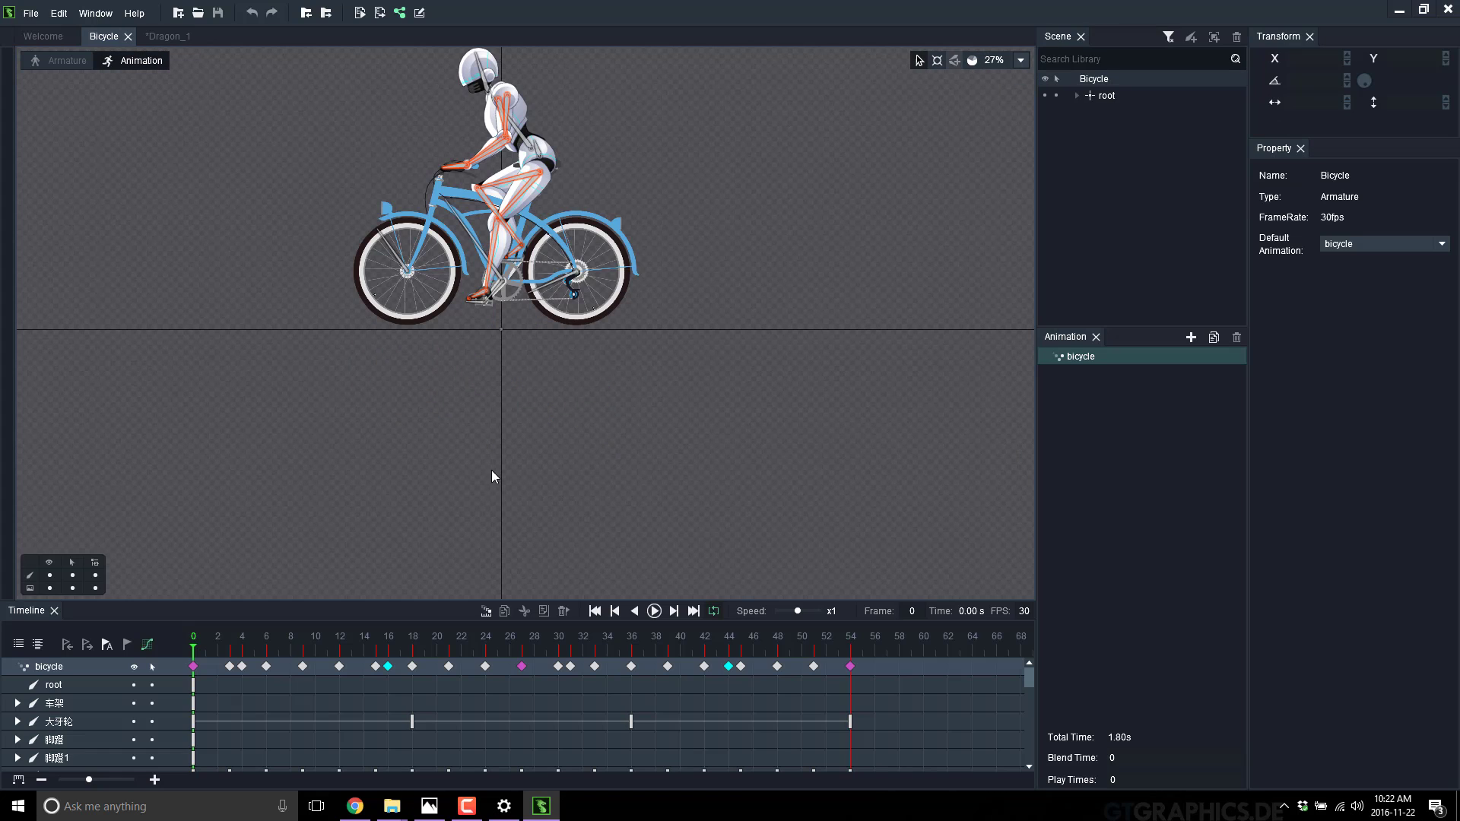
scroll(663, 308, down, 2)
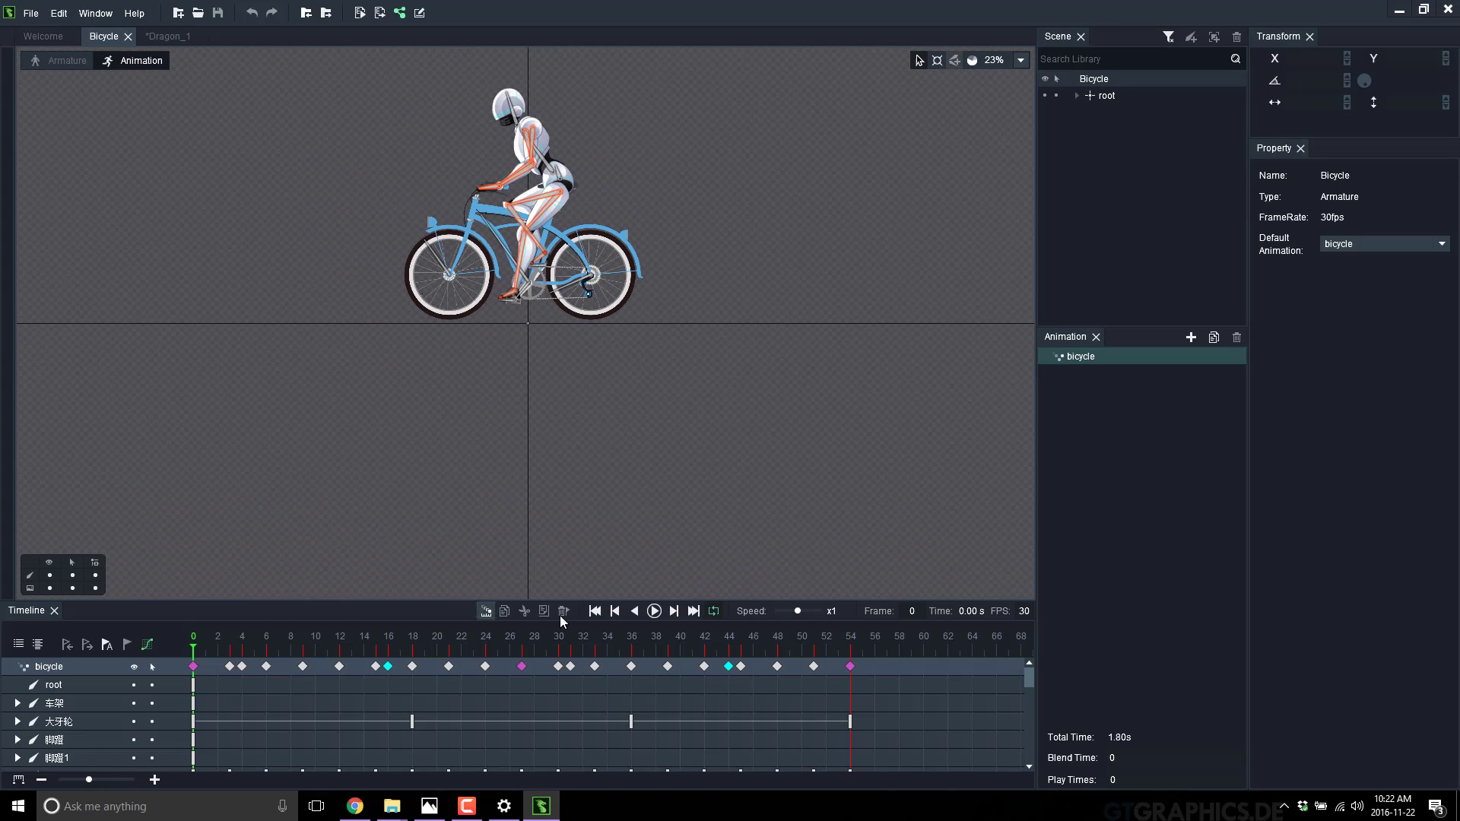
click(653, 611)
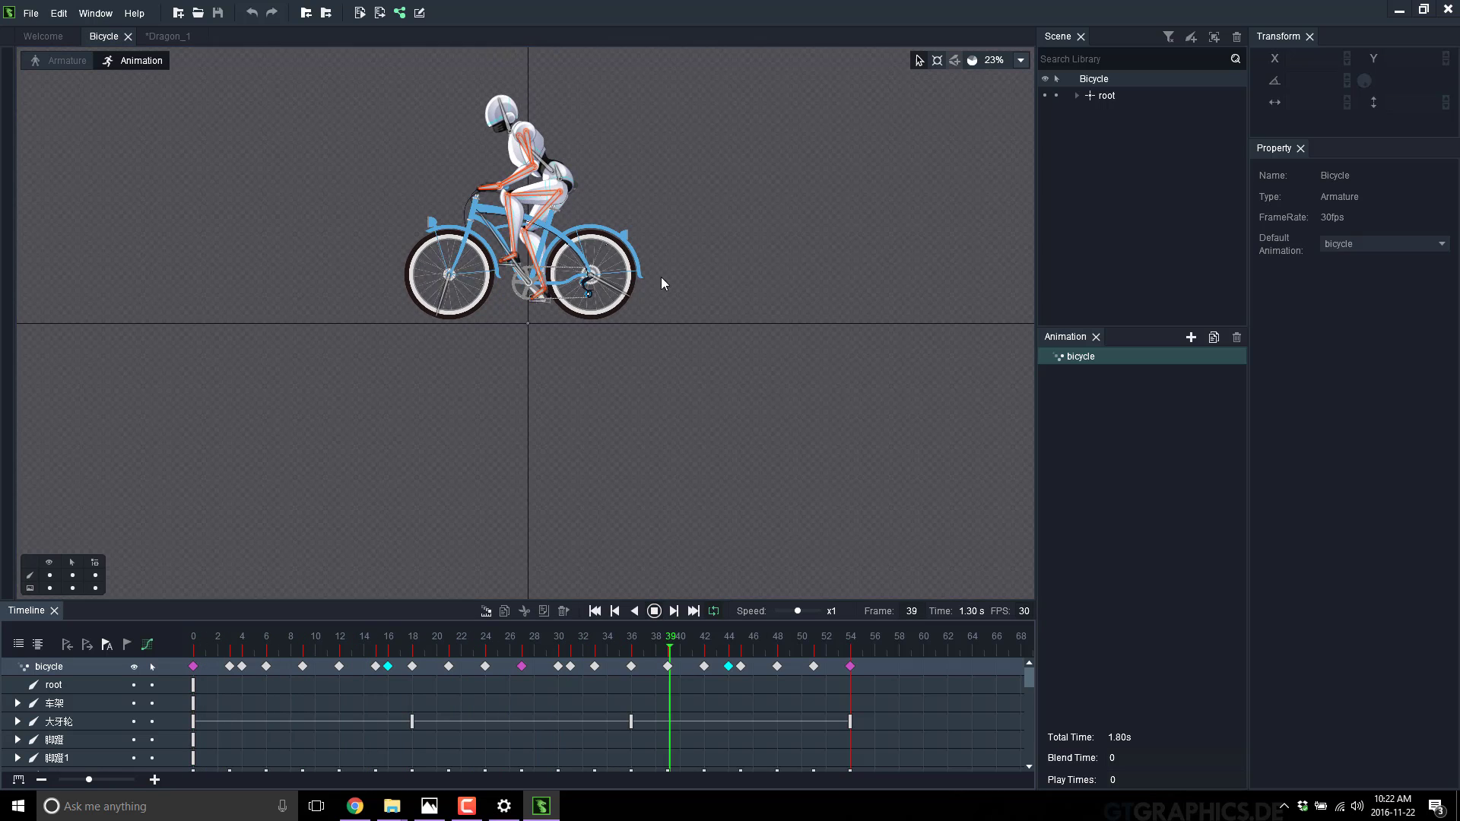
- From the Welcome page, import the SwordsMan example as a new project
click(48, 38)
click(841, 531)
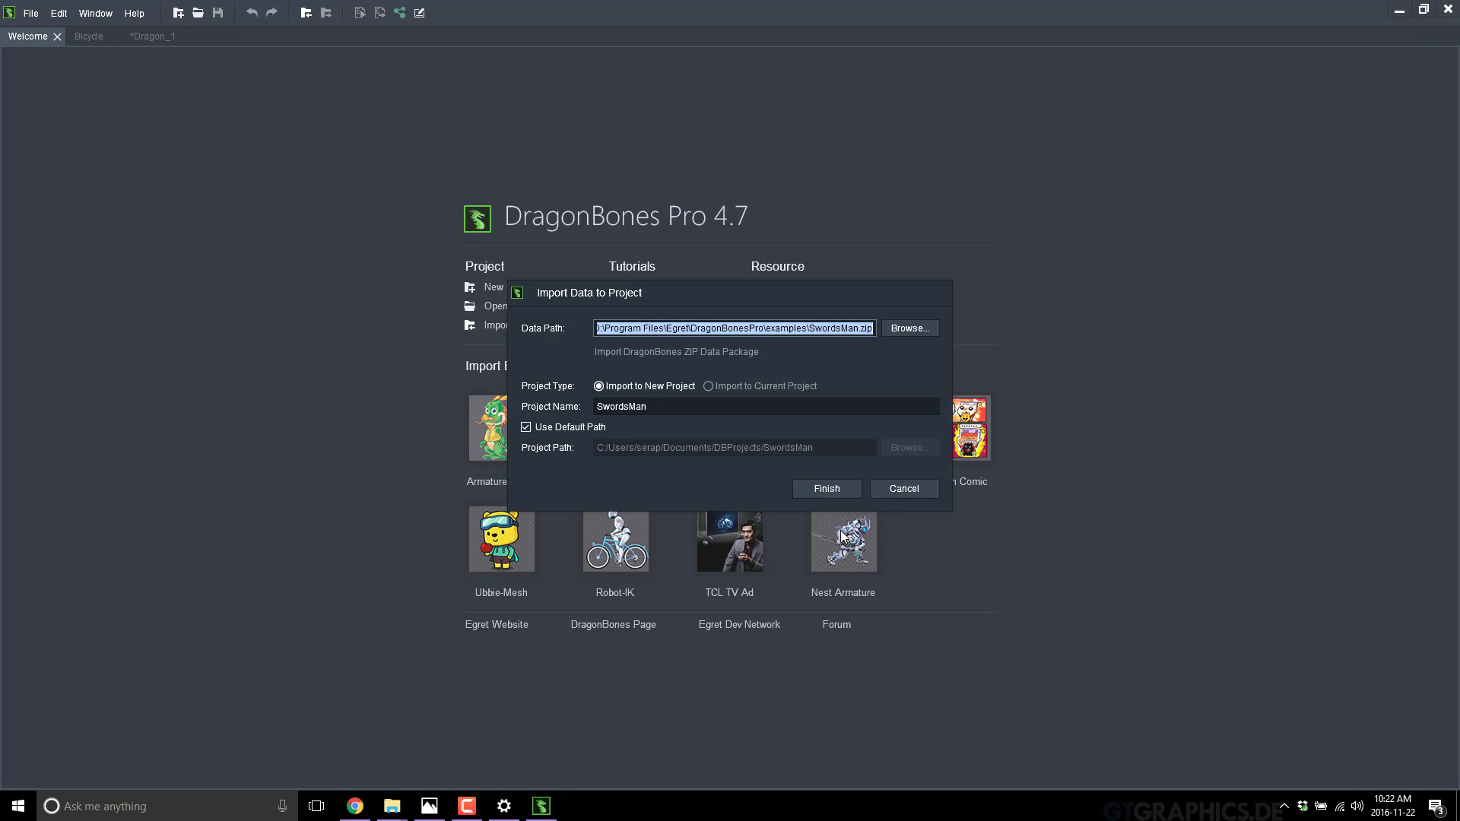
click(853, 494)
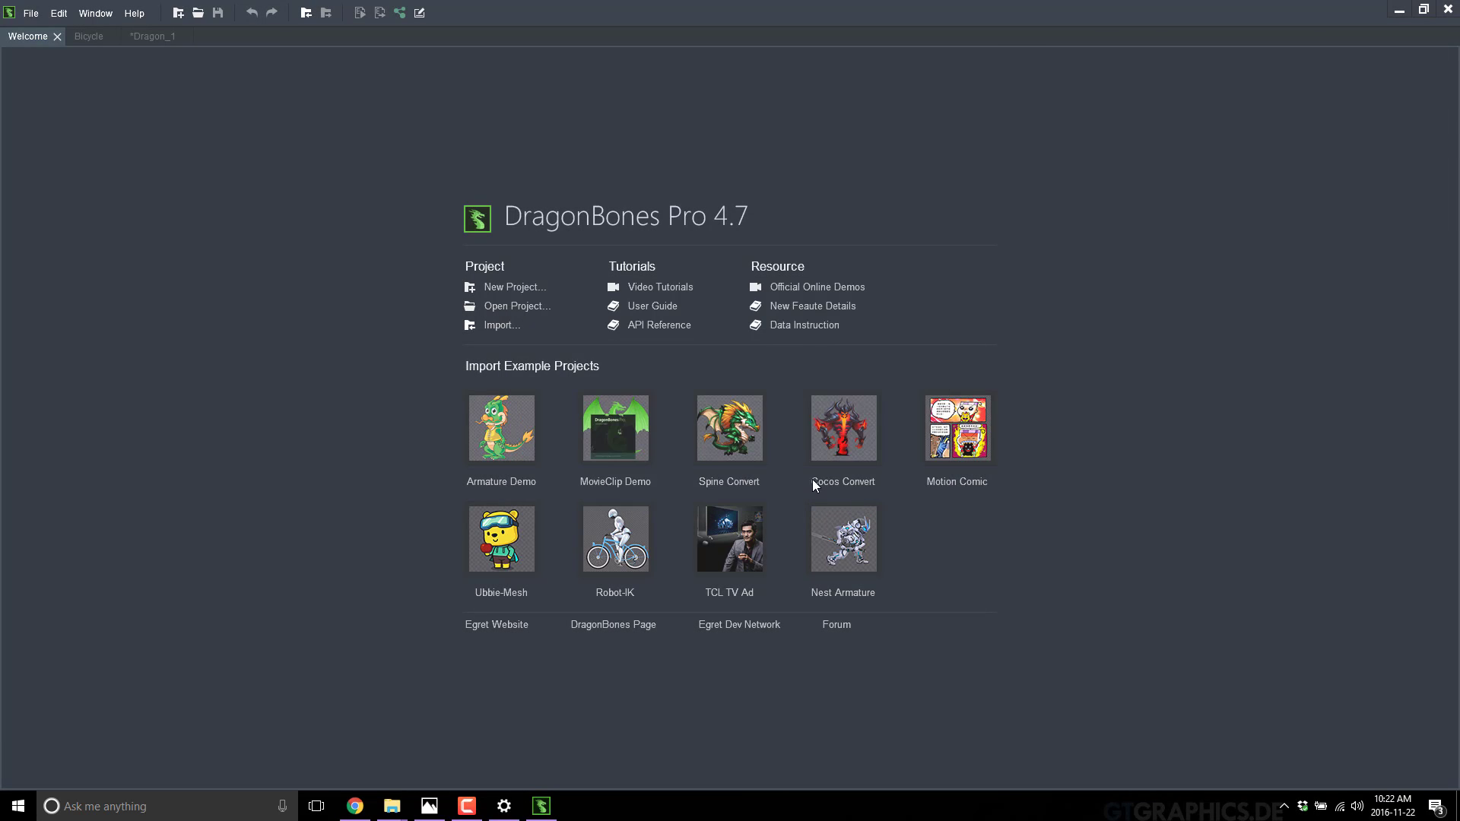
- Zoom the SwordsMan canvas, select the root bone, and enter Animation mode showing attack1
scroll(812, 478, up, 2)
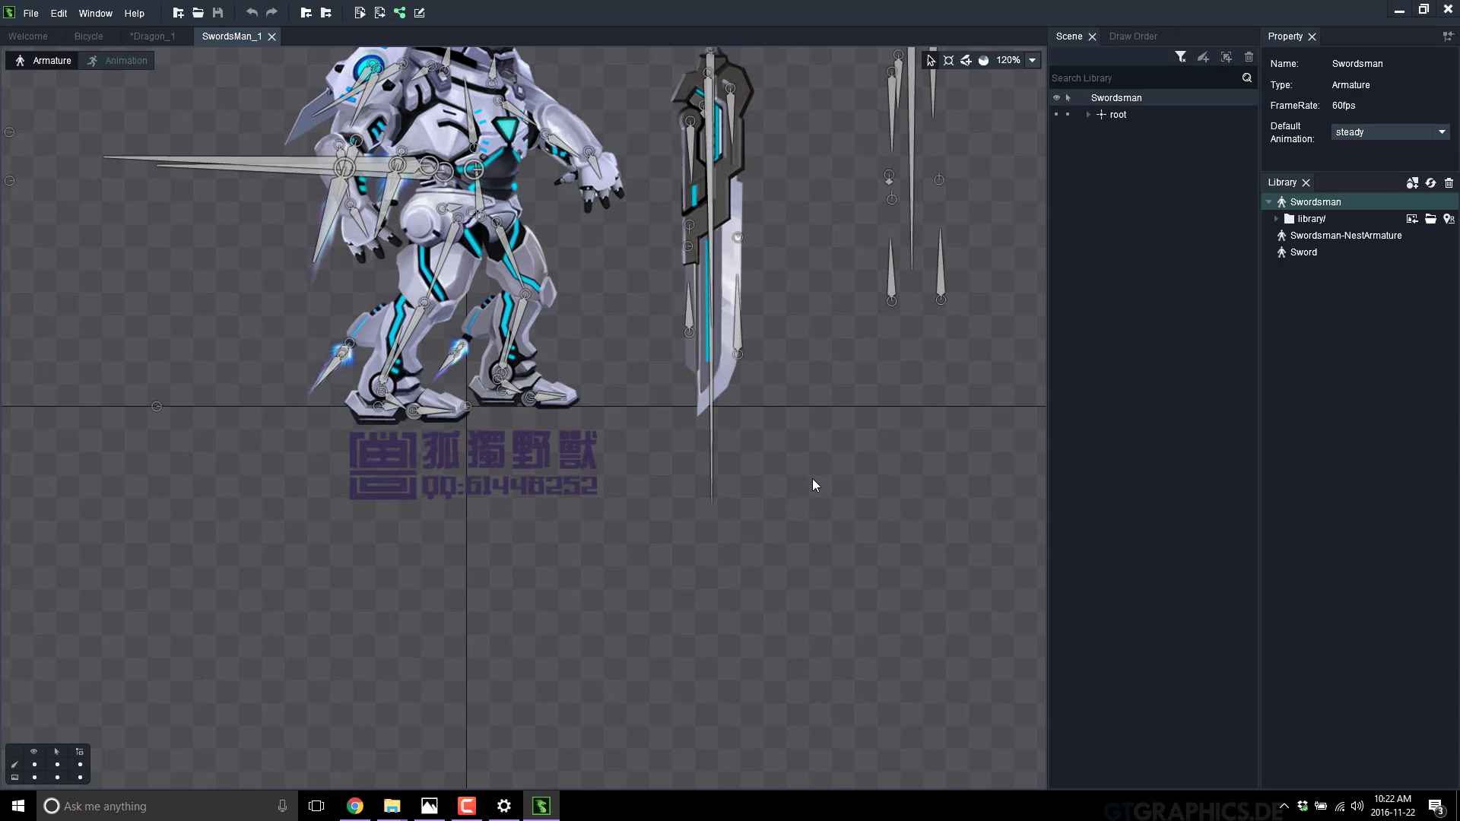
scroll(812, 477, down, 3)
scroll(820, 462, down, 5)
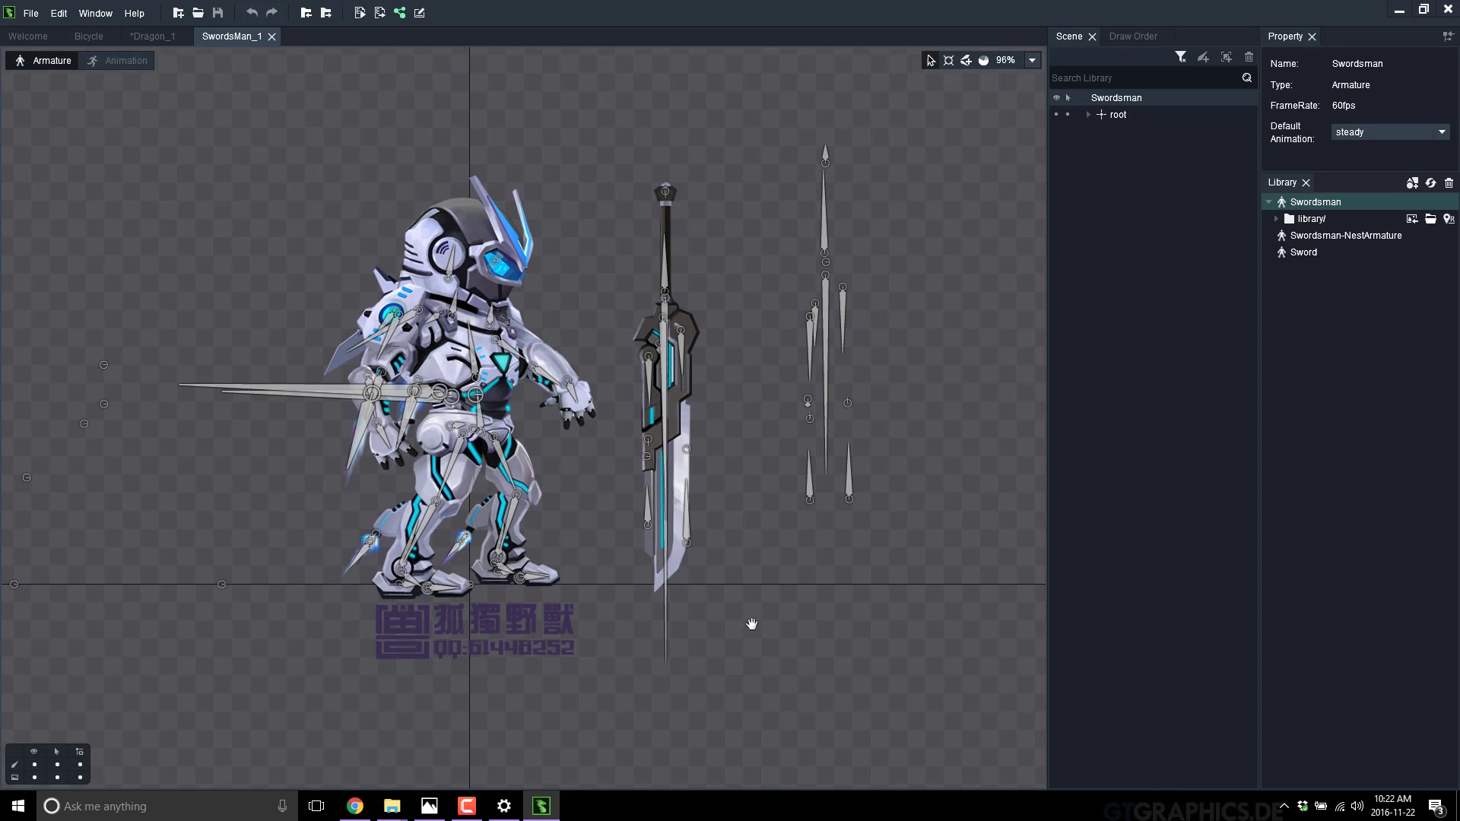
scroll(759, 626, down, 2)
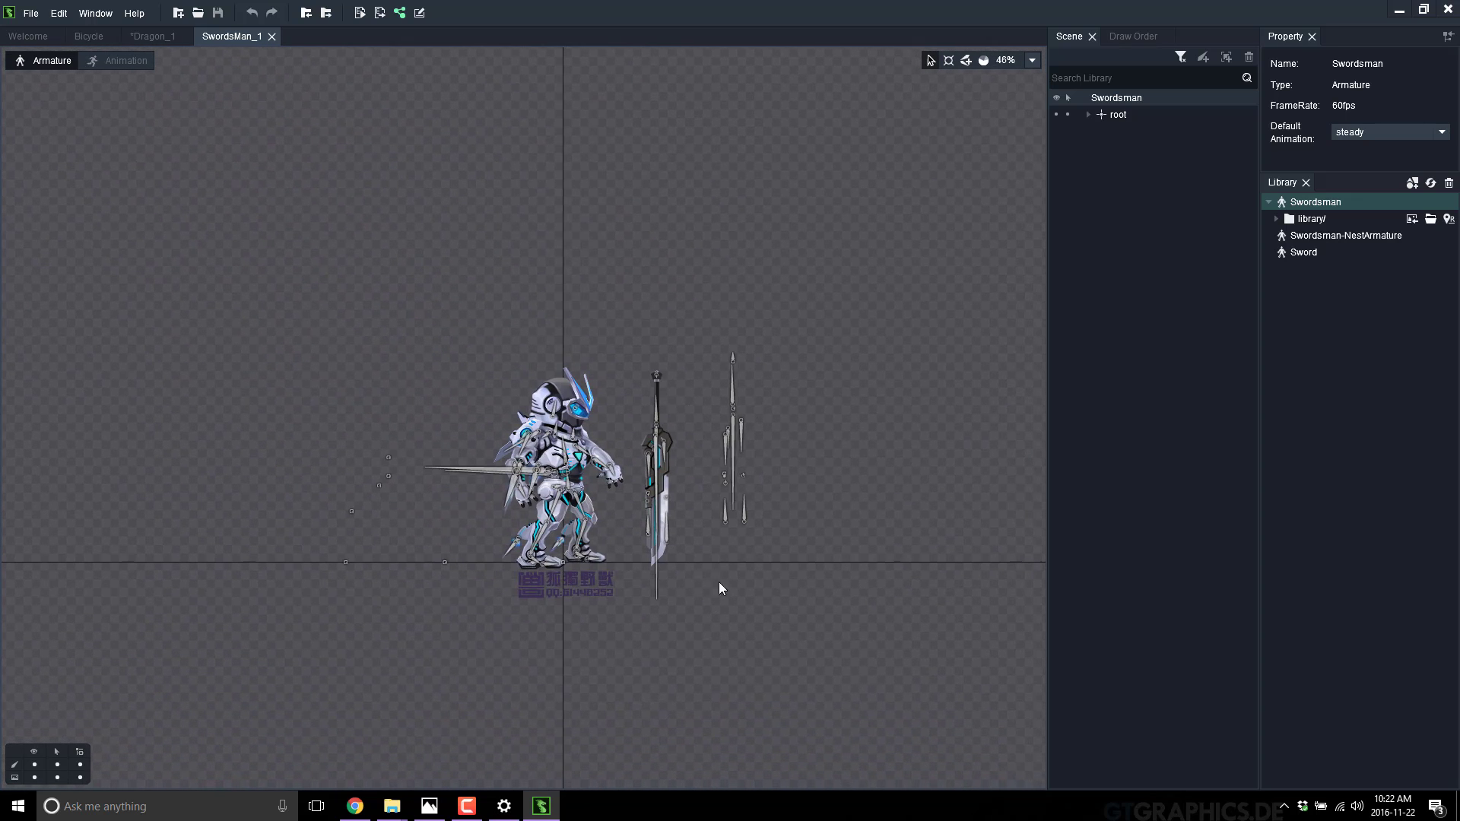
click(1086, 112)
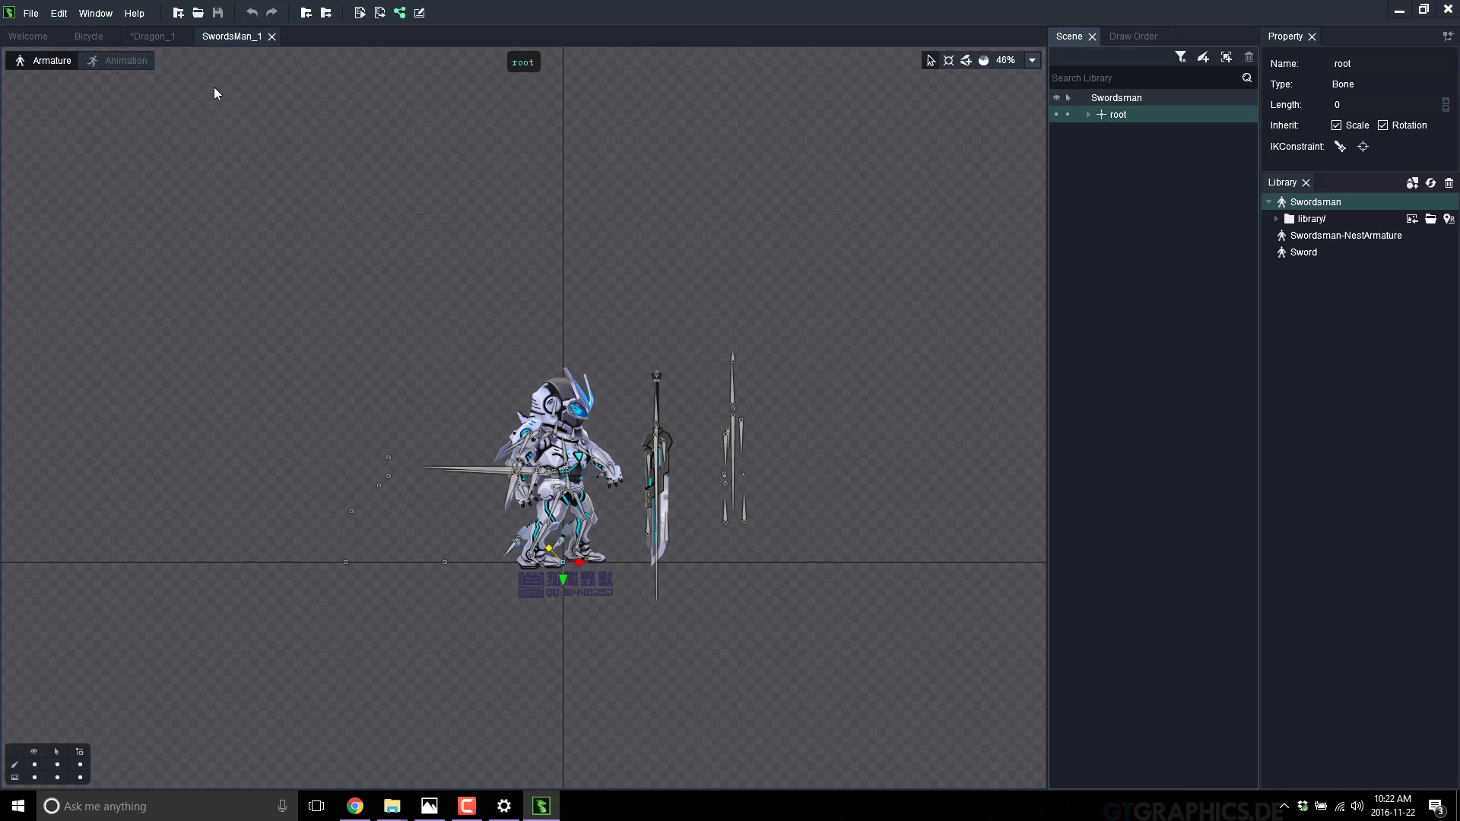
click(119, 63)
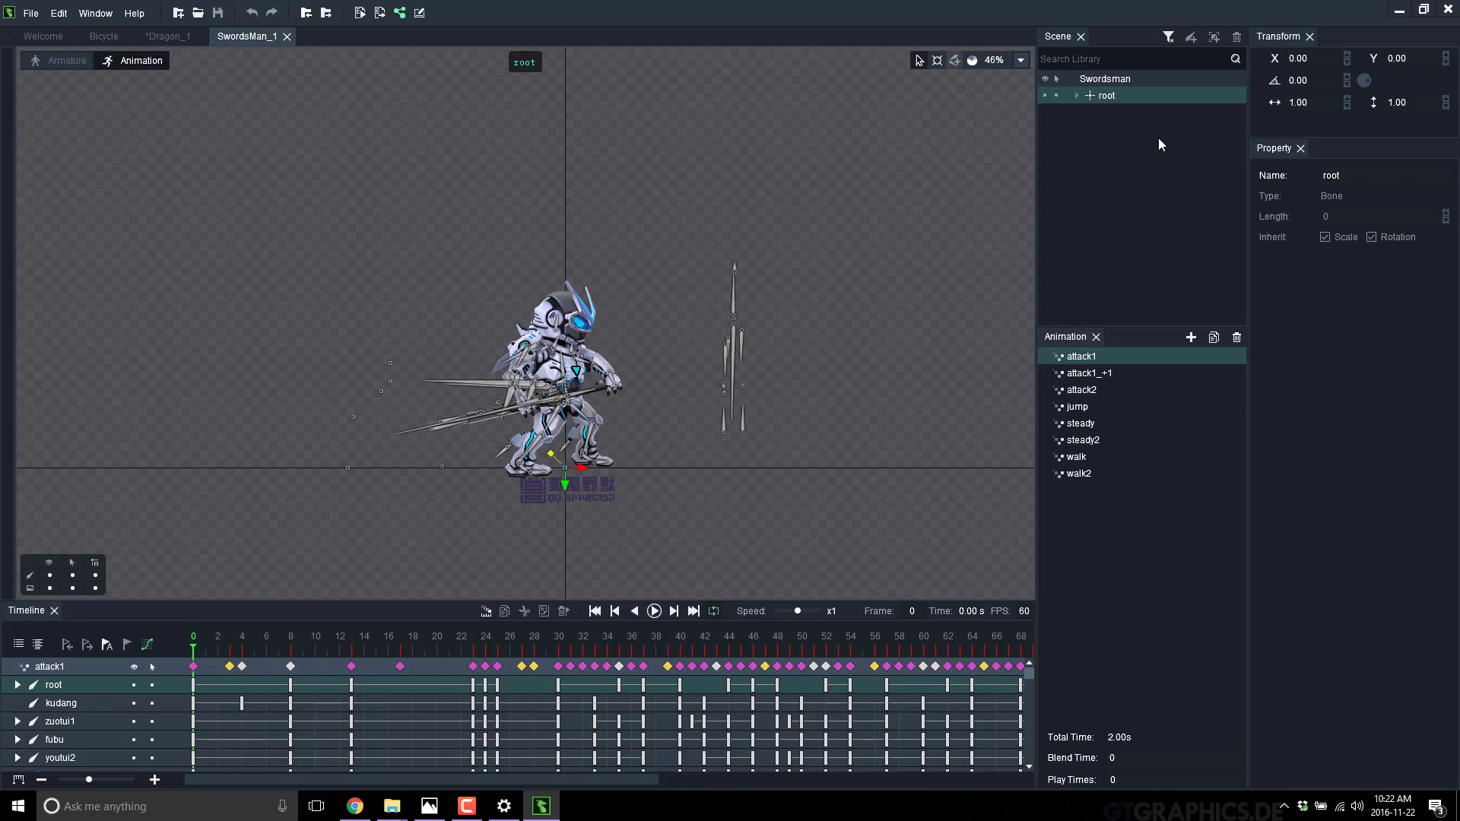
- Expand root, qqqqq and effect1 in the Scene tree to reveal the effect images
click(1077, 96)
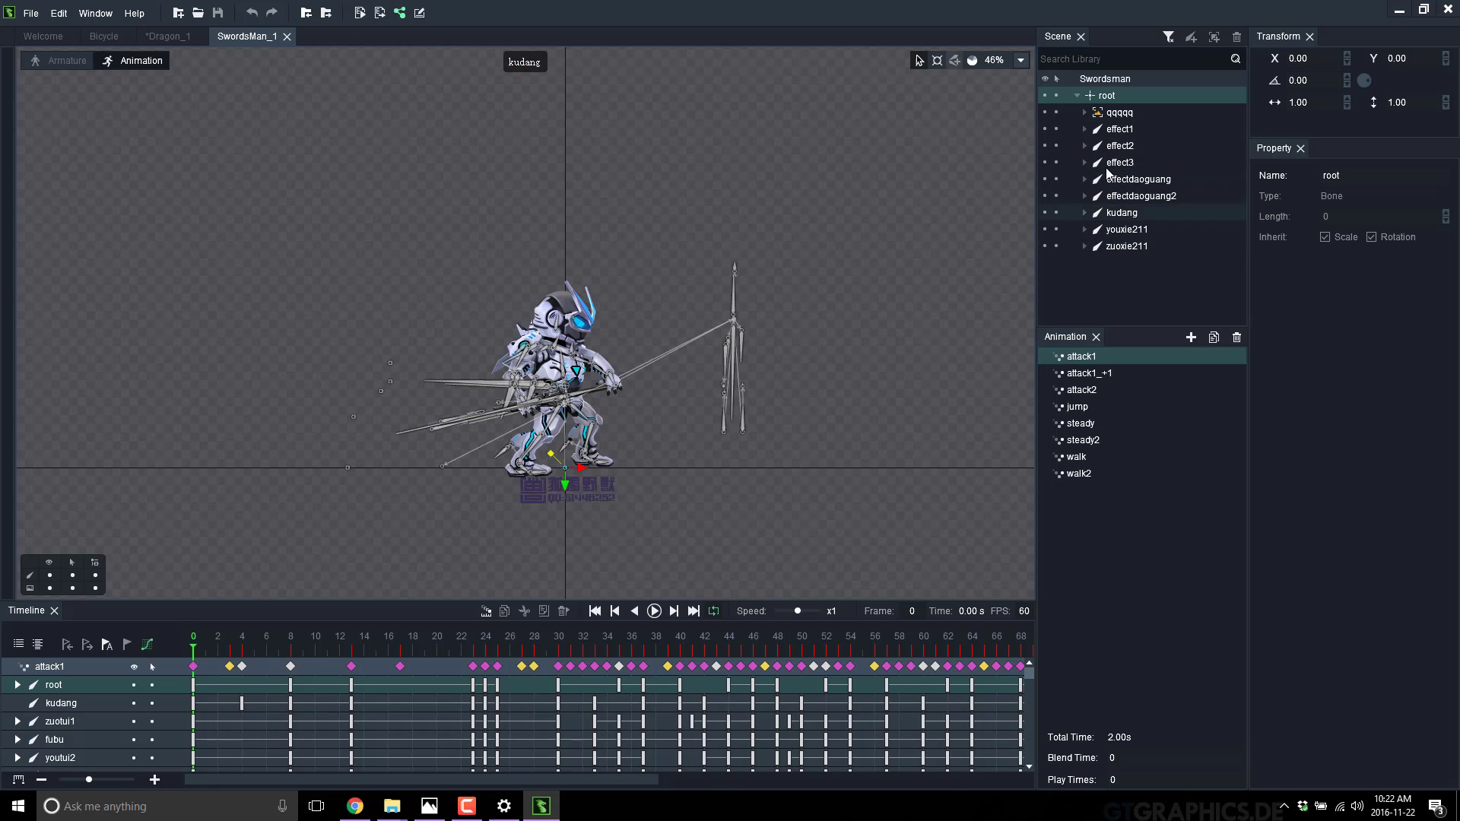
click(1084, 111)
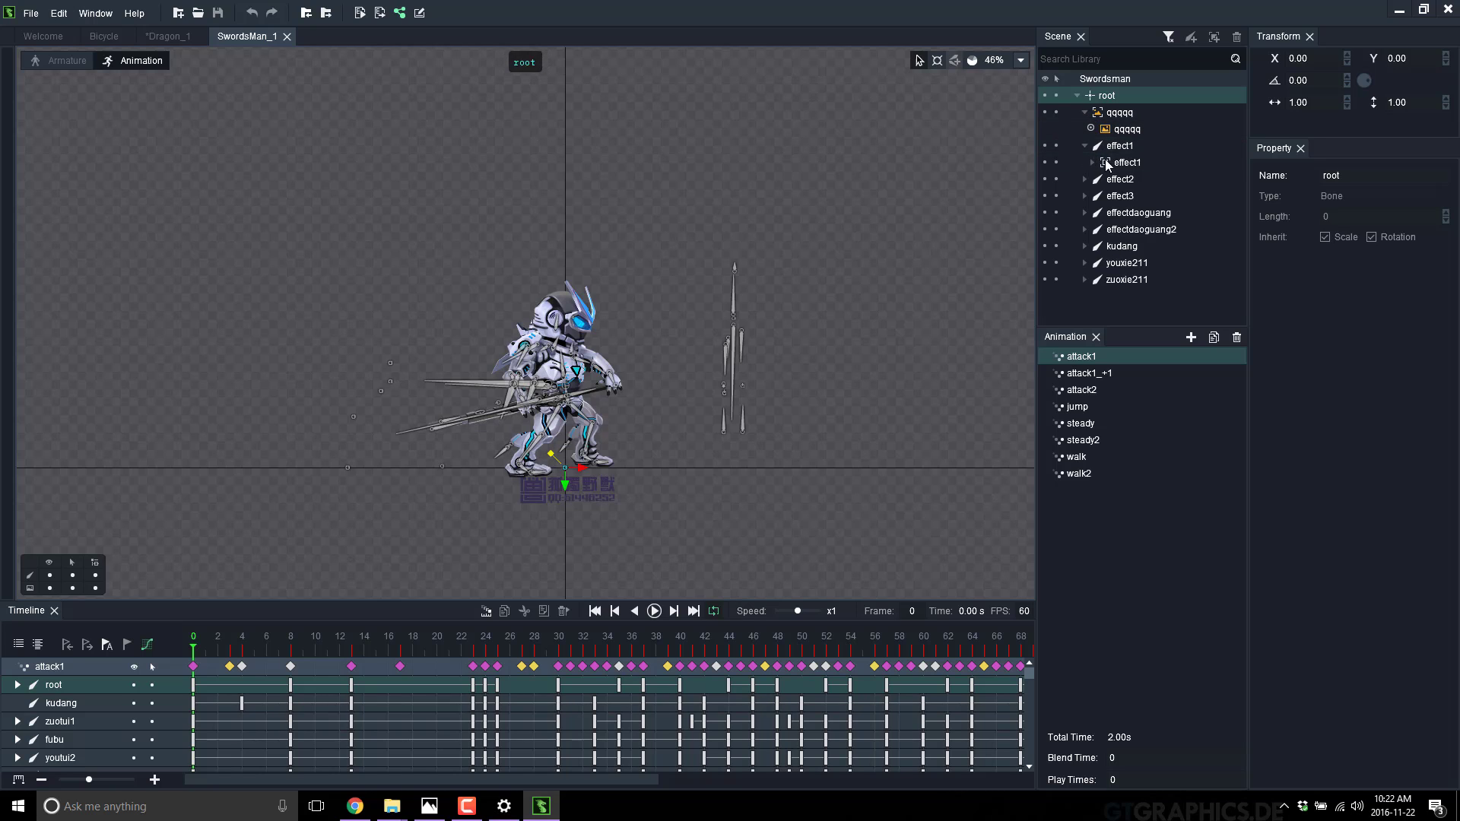
click(1084, 146)
click(1092, 162)
- Inspect the effect5, effect3 and effect2 images, then load the attack2 animation
click(1117, 196)
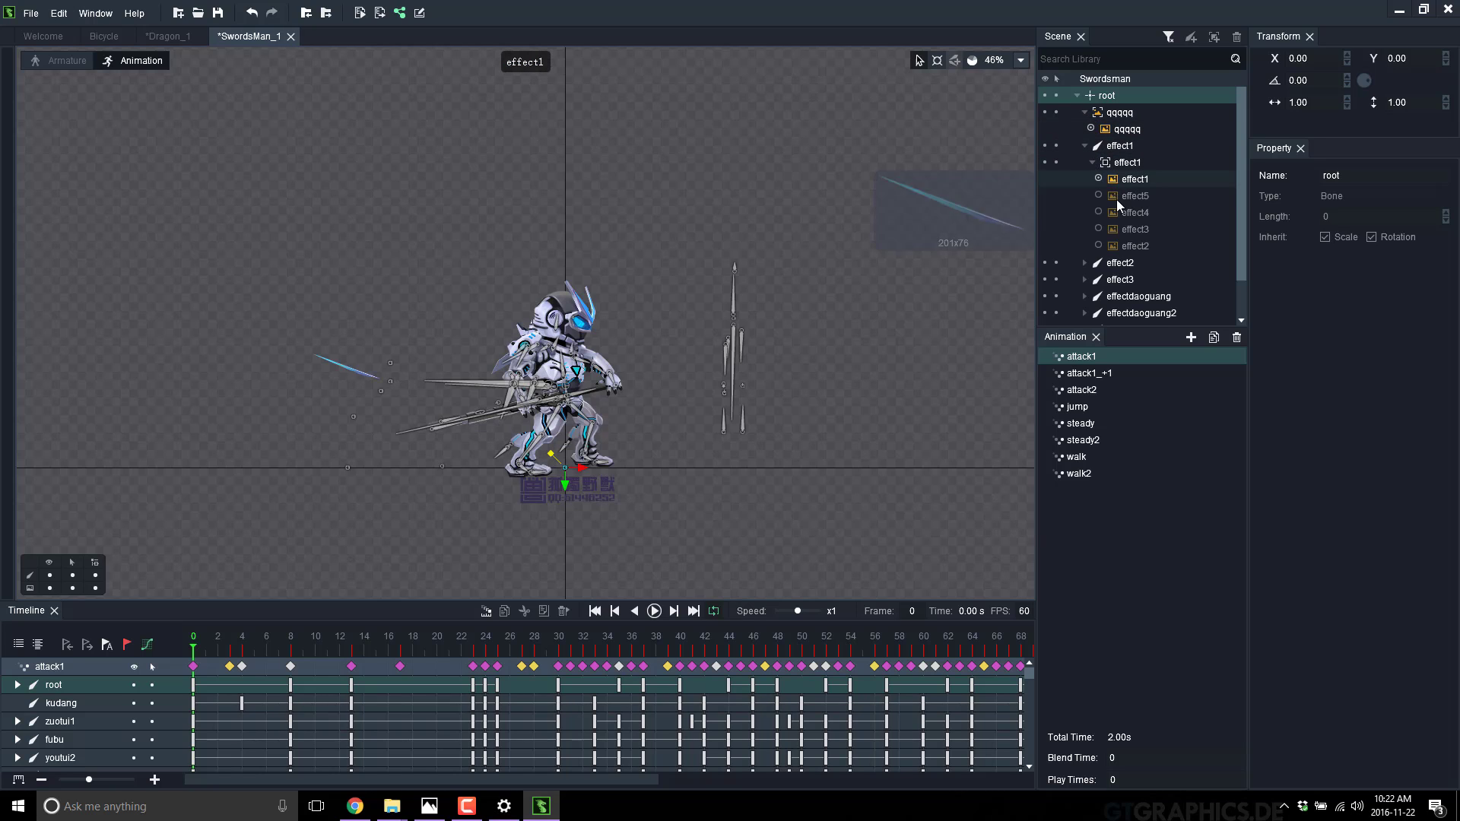
click(1122, 229)
click(1082, 247)
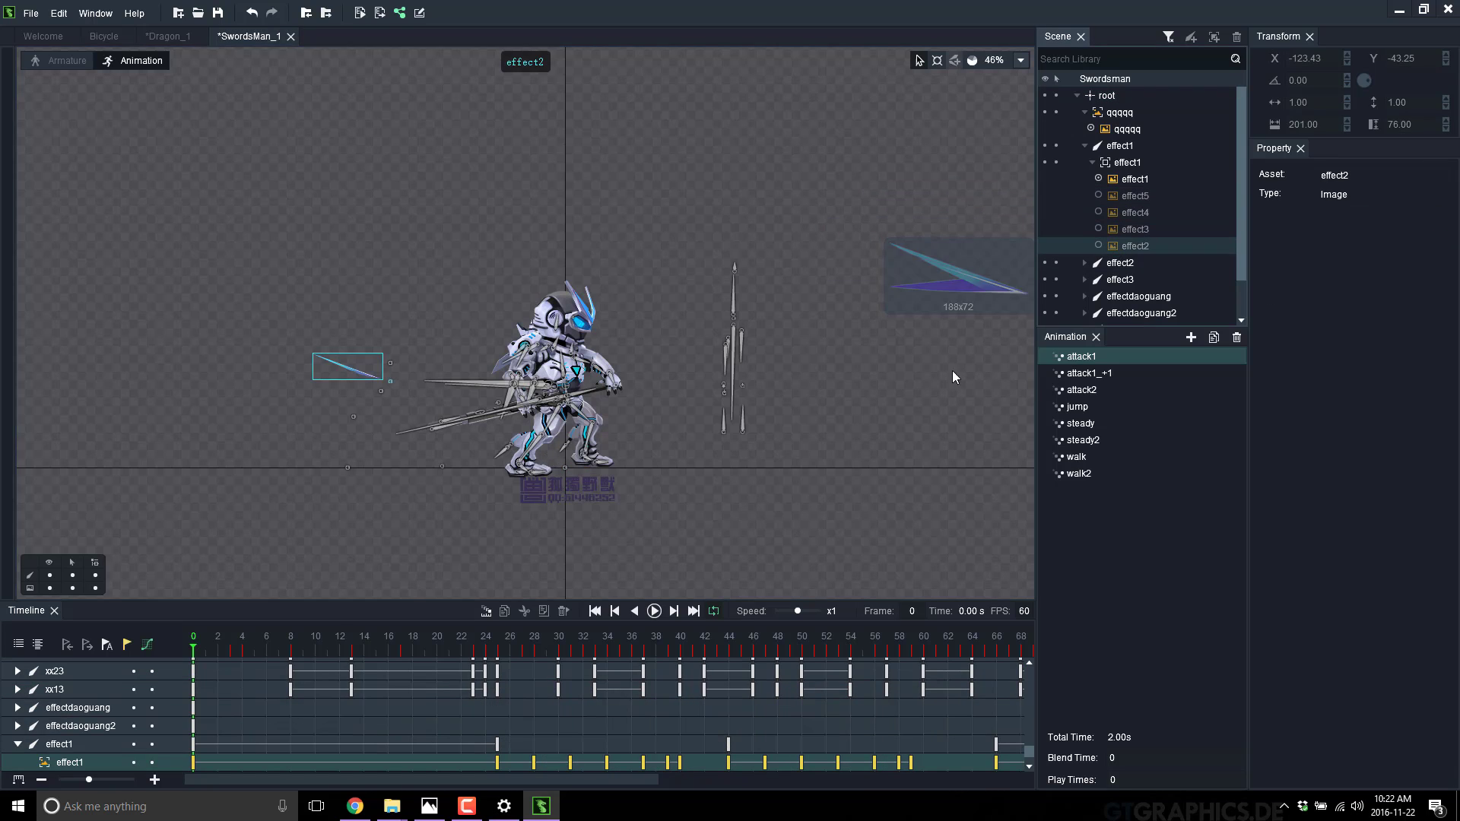
click(1086, 391)
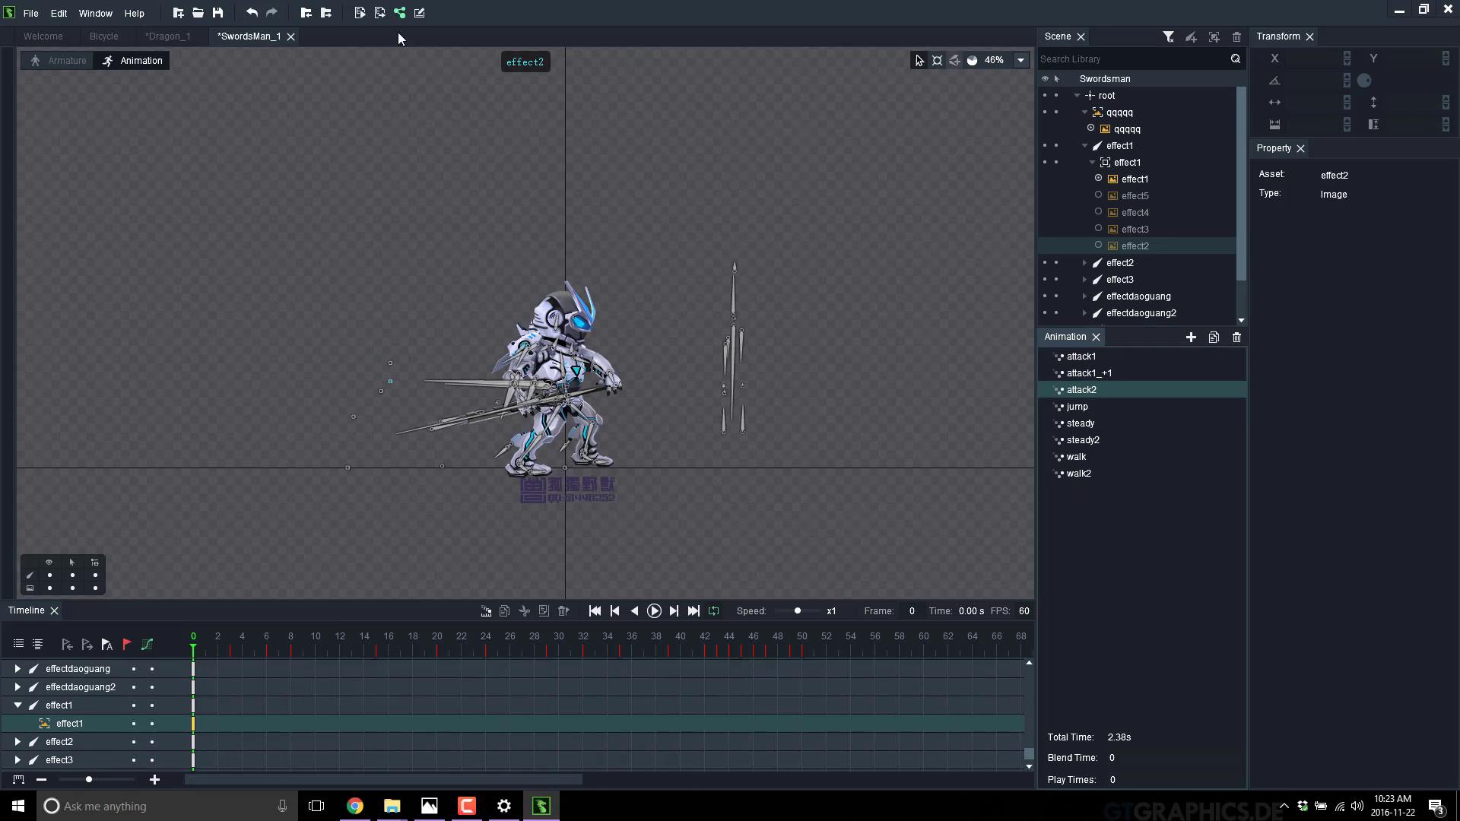
- Play attack2, then preview the attack1_+1, attack1 and jump animations in turn
click(653, 613)
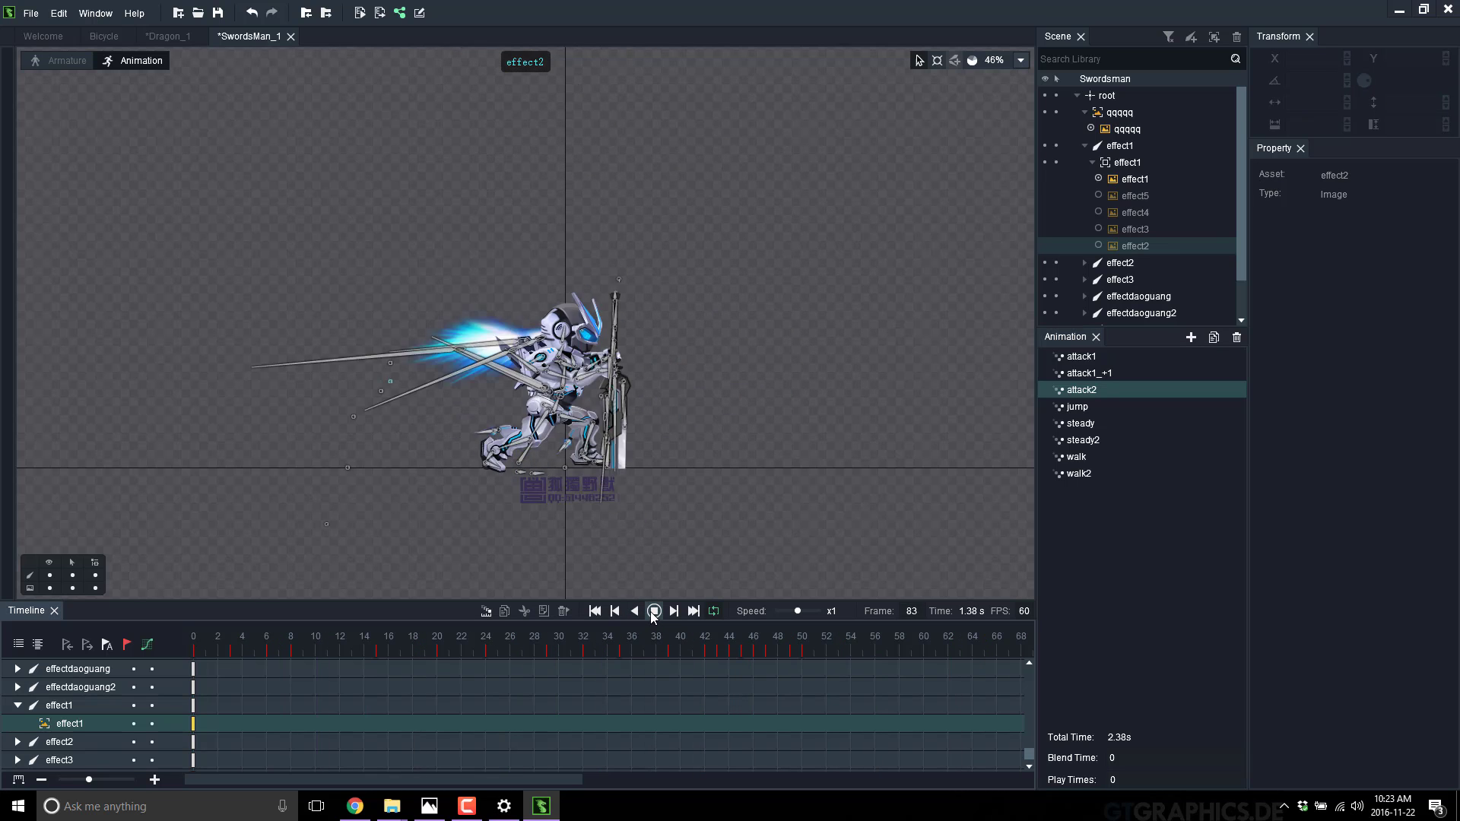
click(1075, 377)
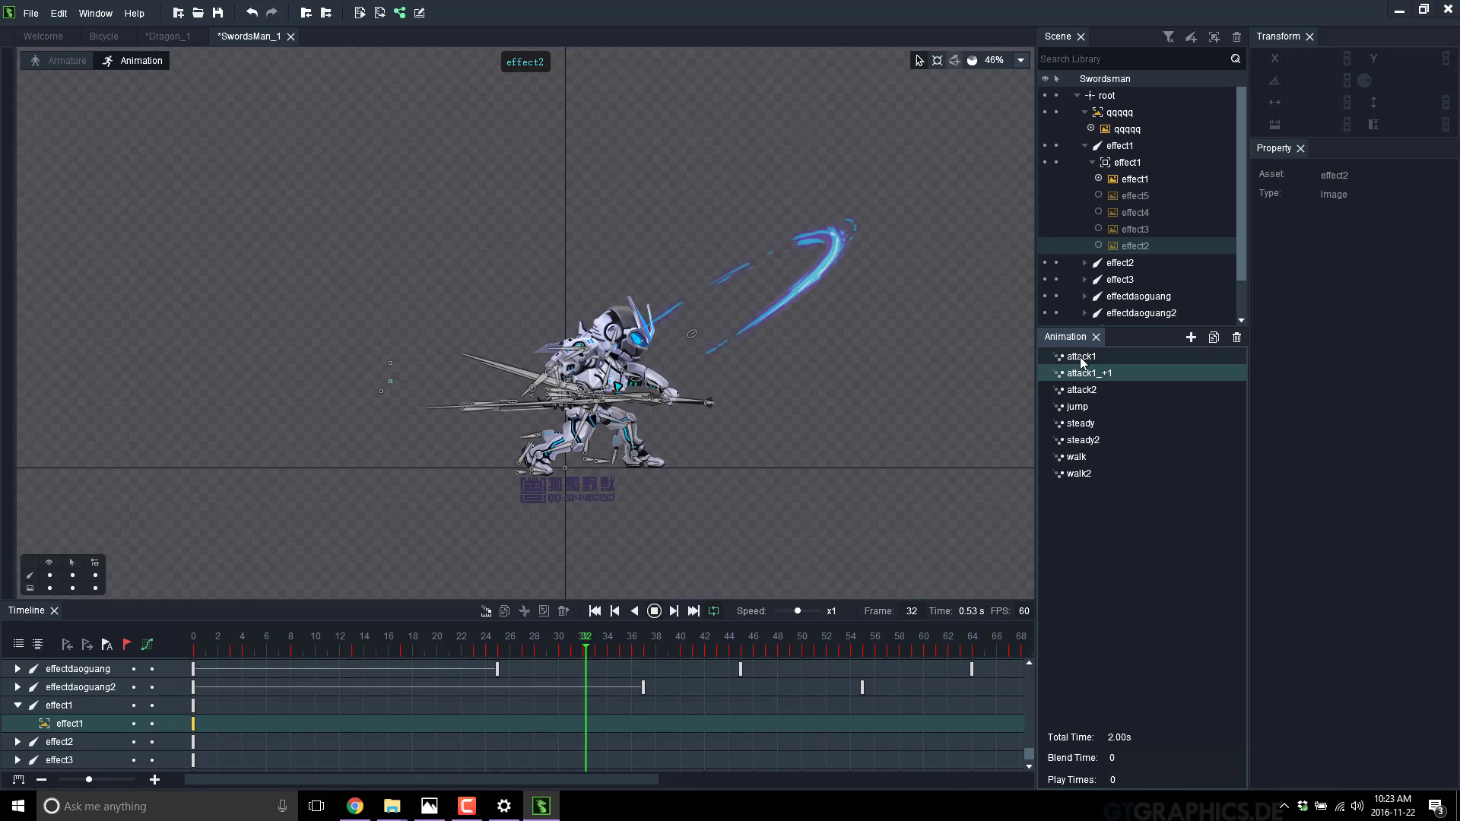
click(1081, 358)
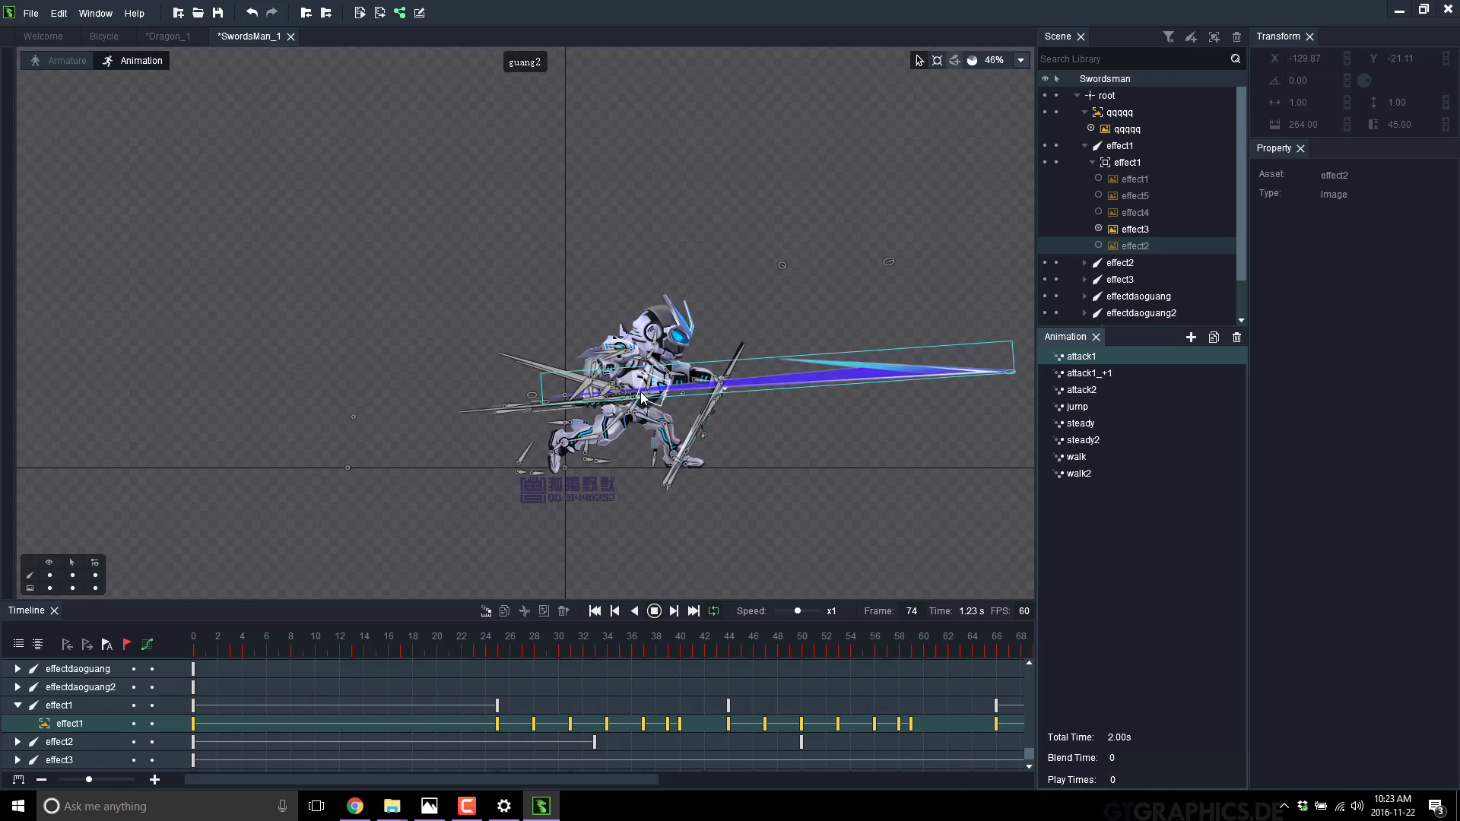
click(1075, 414)
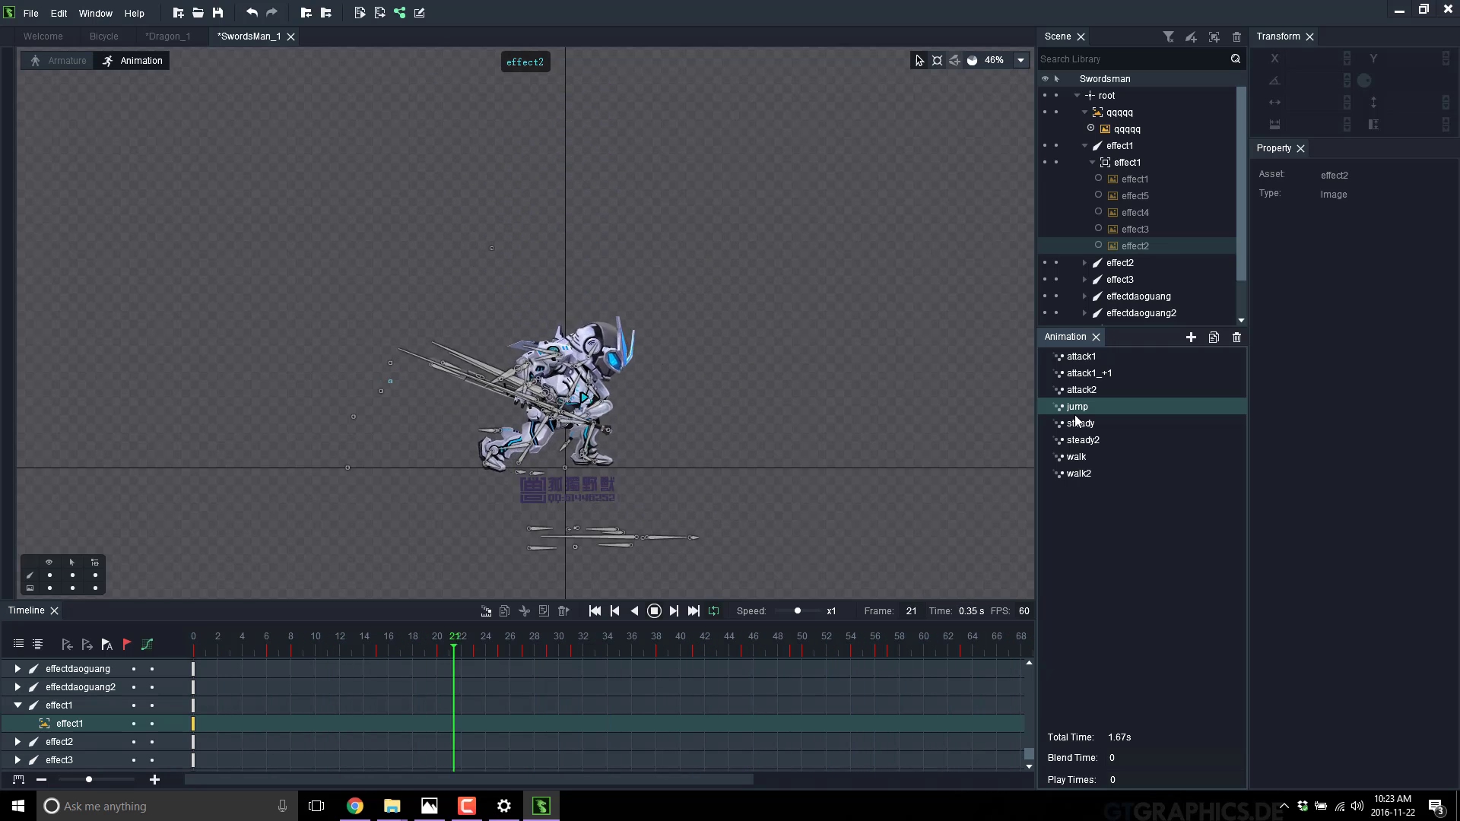
click(31, 14)
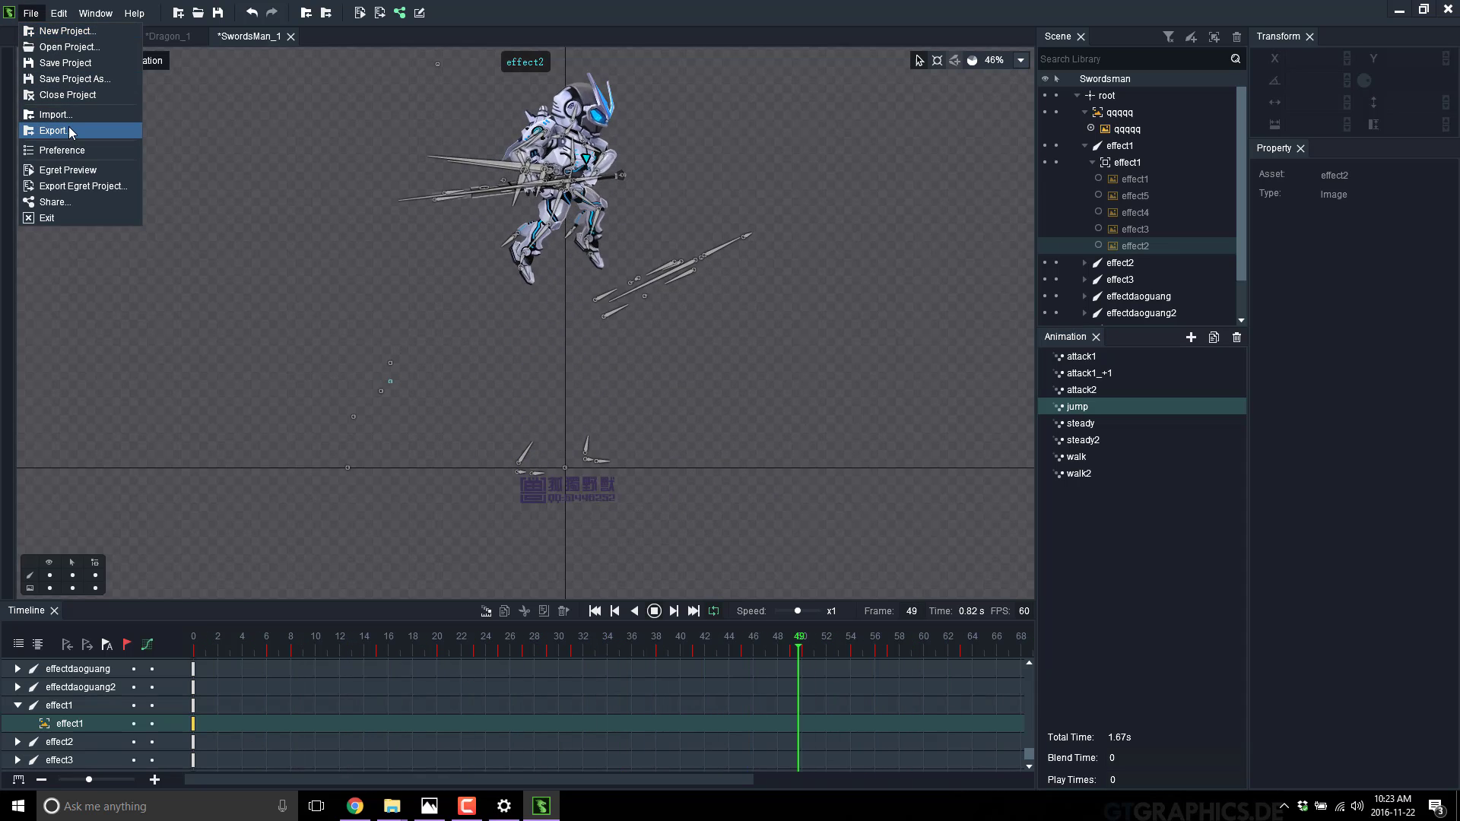
- Export all animations as separate images in an image sequence to c:\temp\db
click(53, 131)
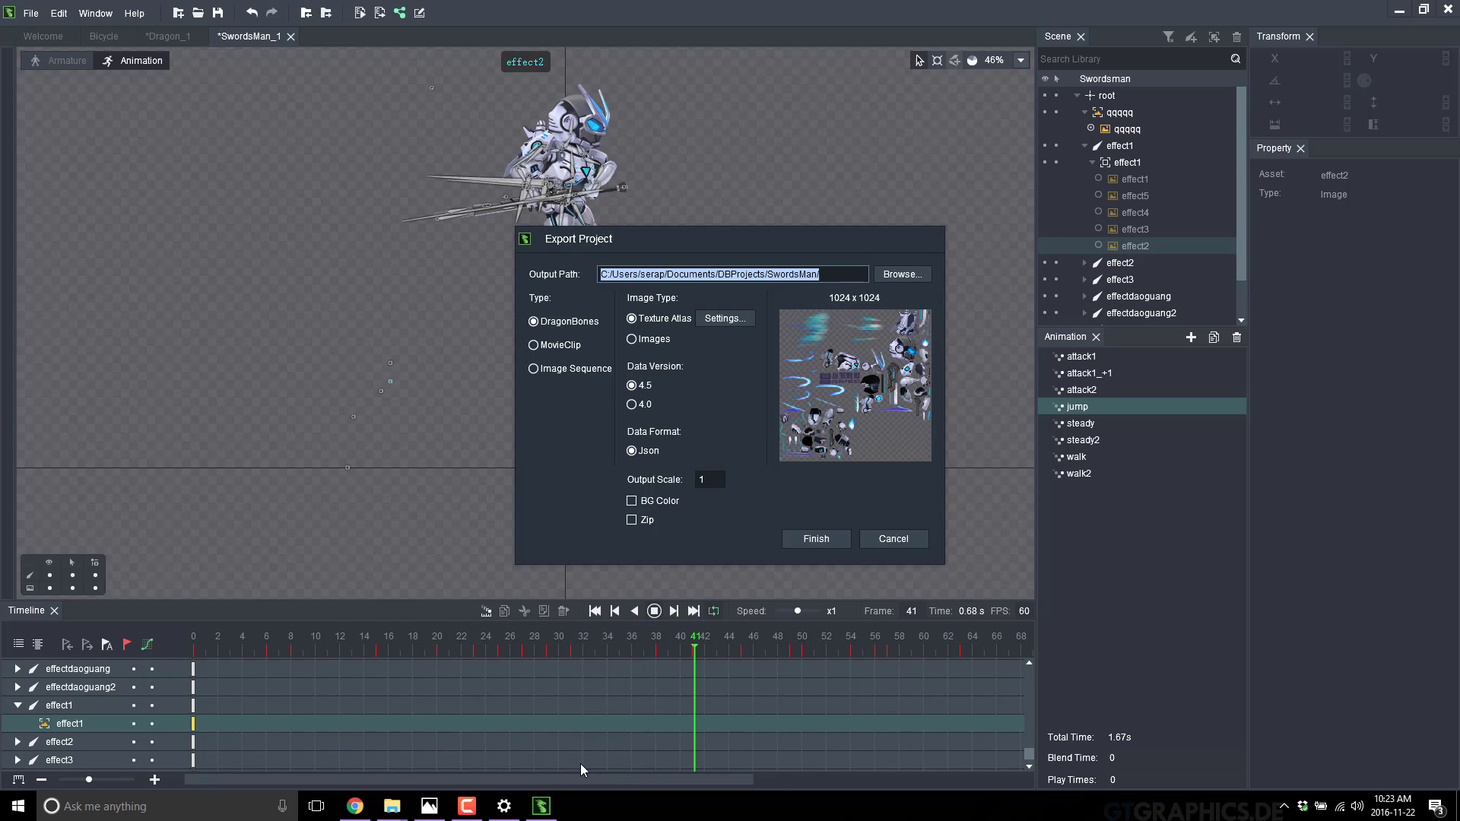
click(633, 339)
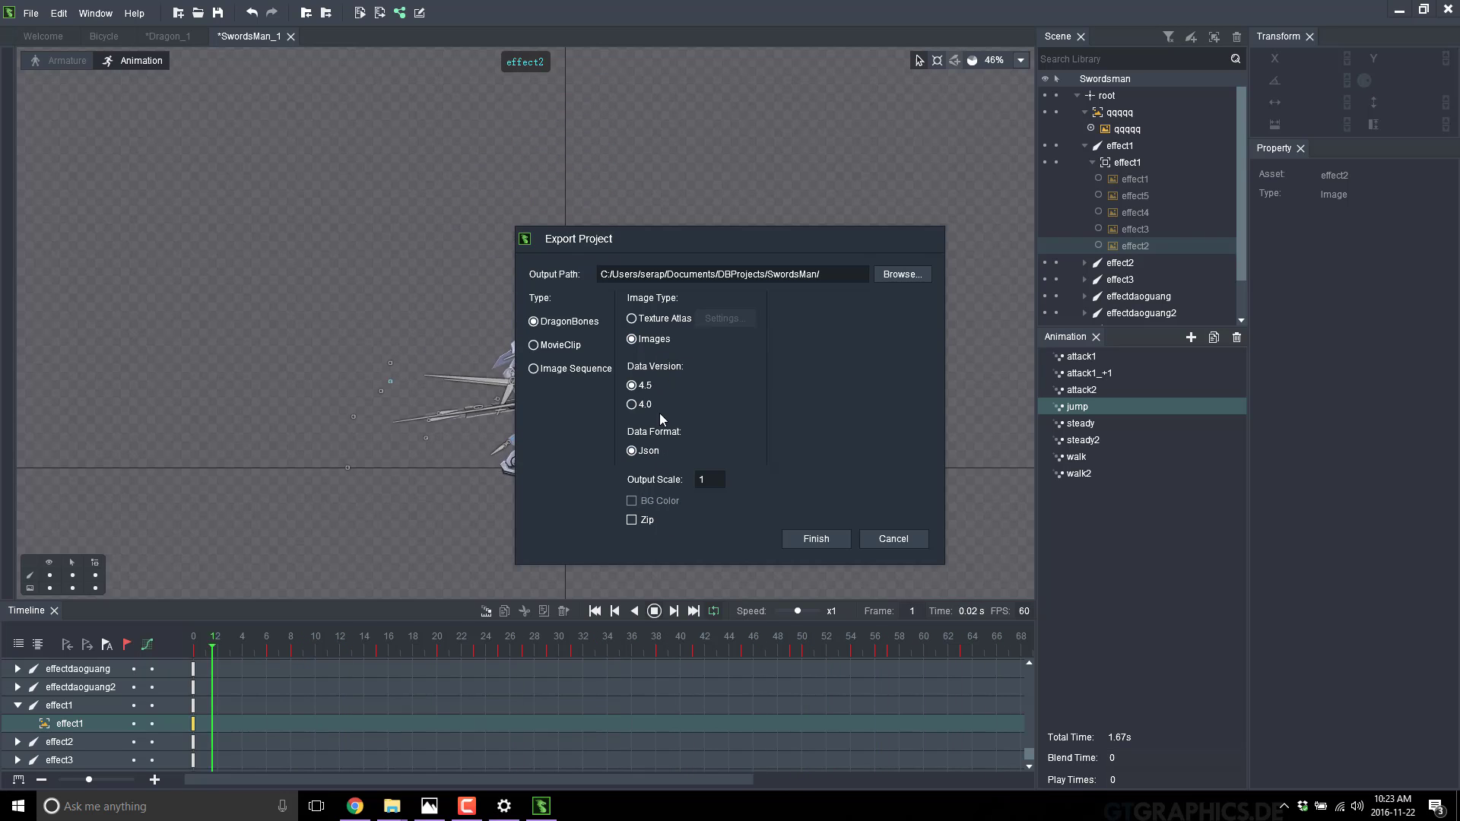
click(533, 369)
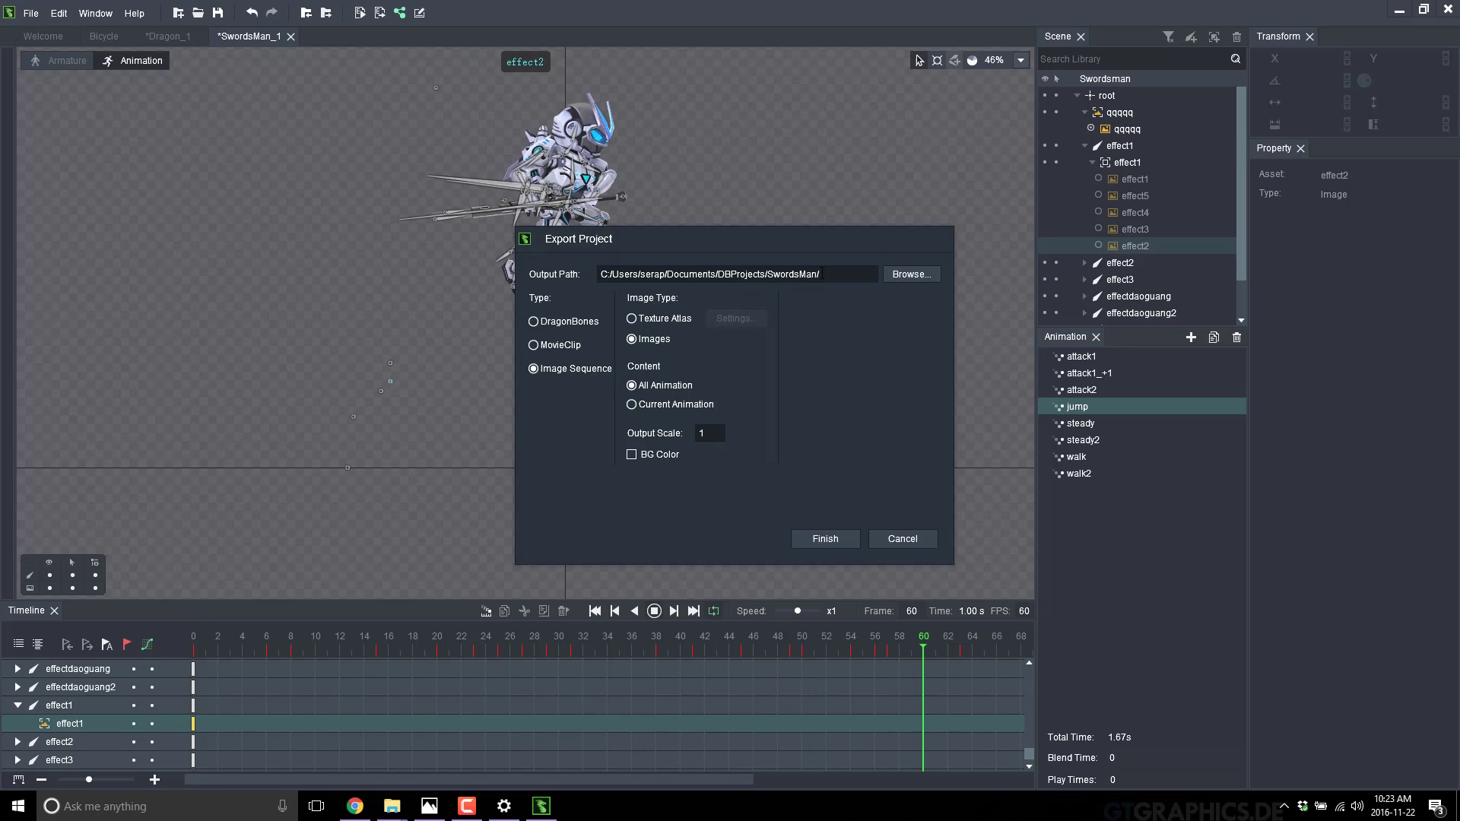
click(602, 273)
key(ctrl+a)
text(c:\temp\db)
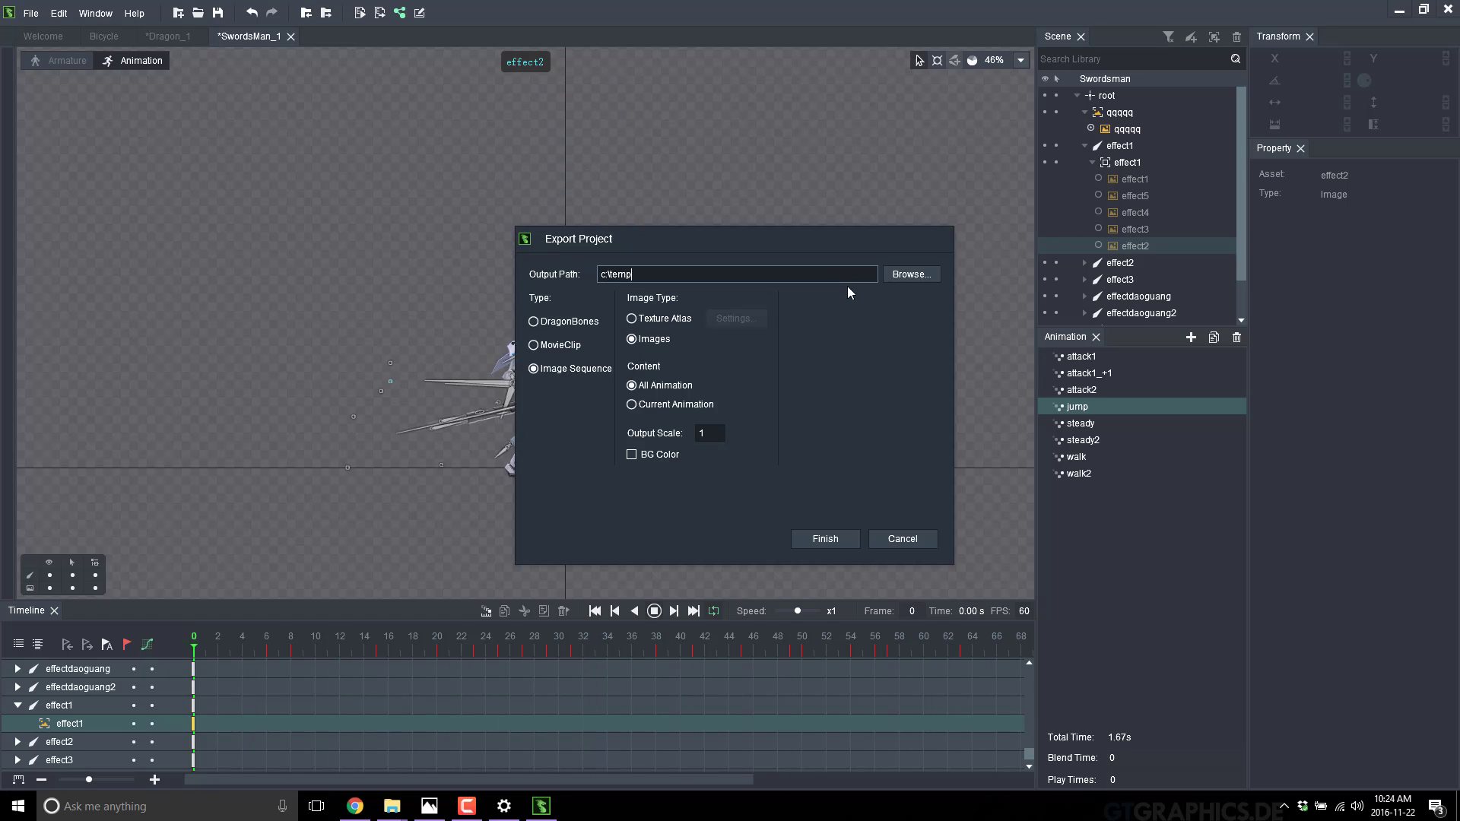
click(831, 548)
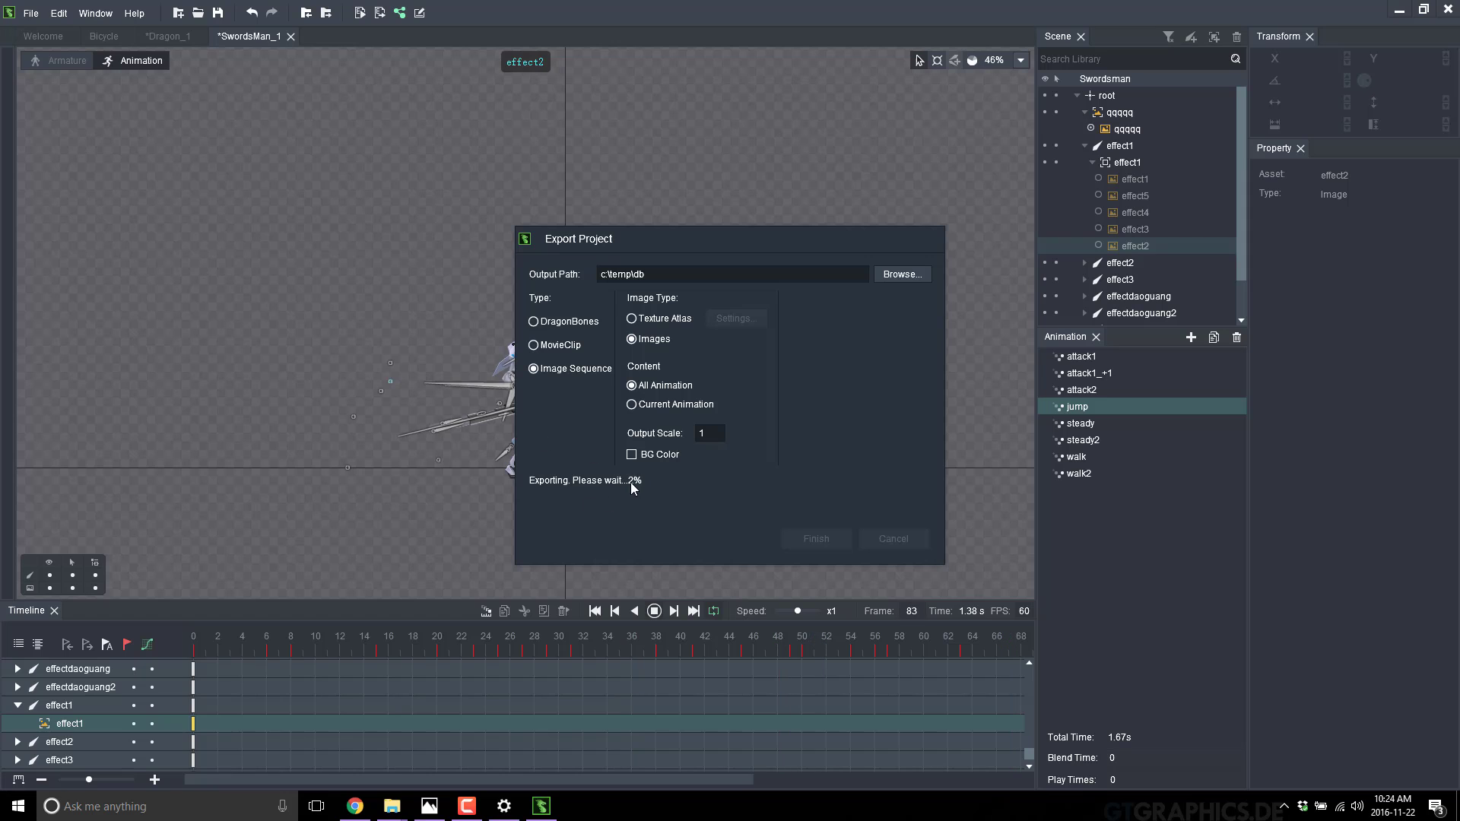
- Browse to C:\temp\db\spritesheet_SwordsMan_1 in File Explorer and open steady_0.png
mouse_move(403, 810)
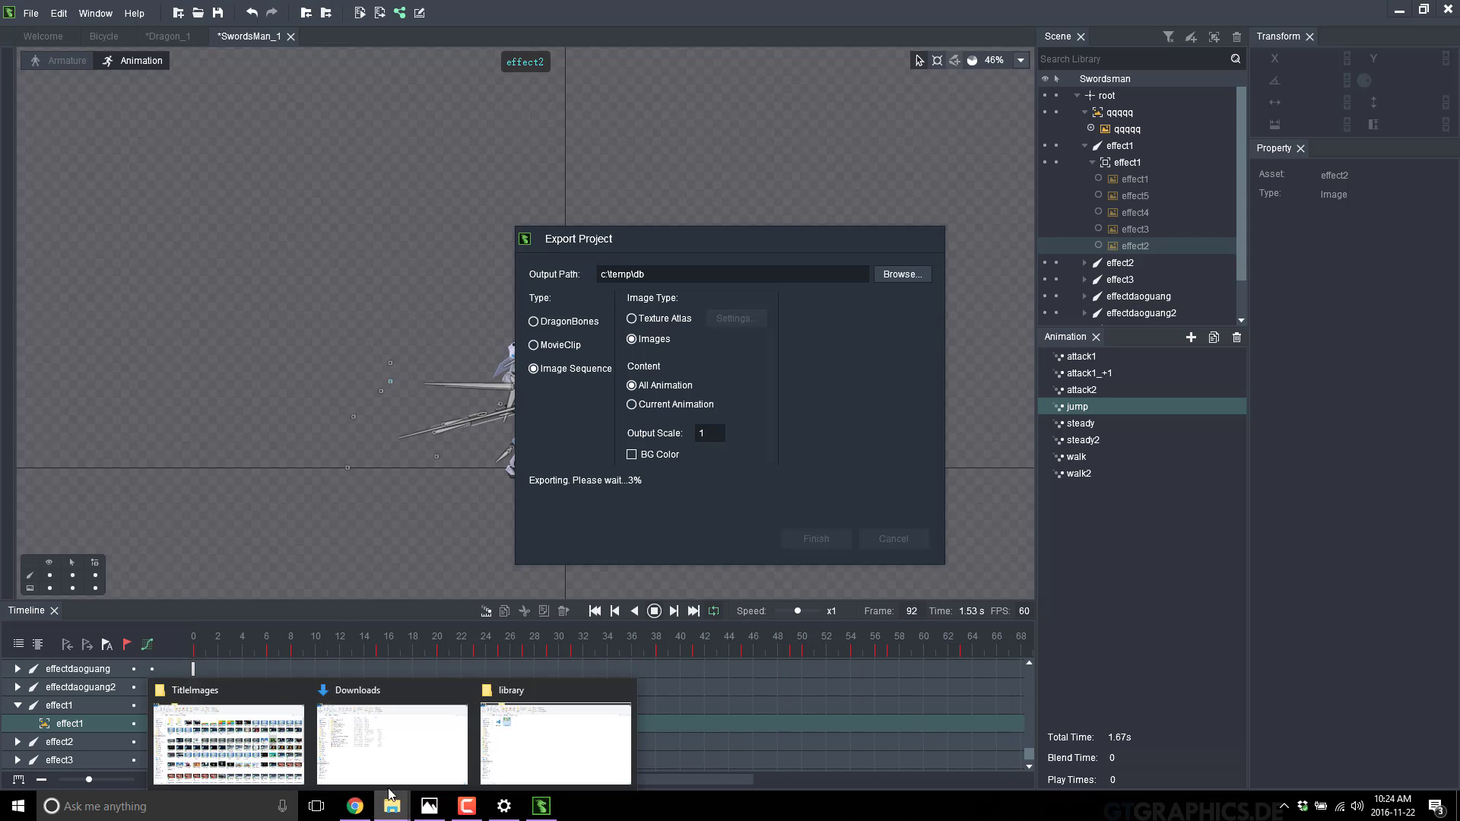
click(488, 743)
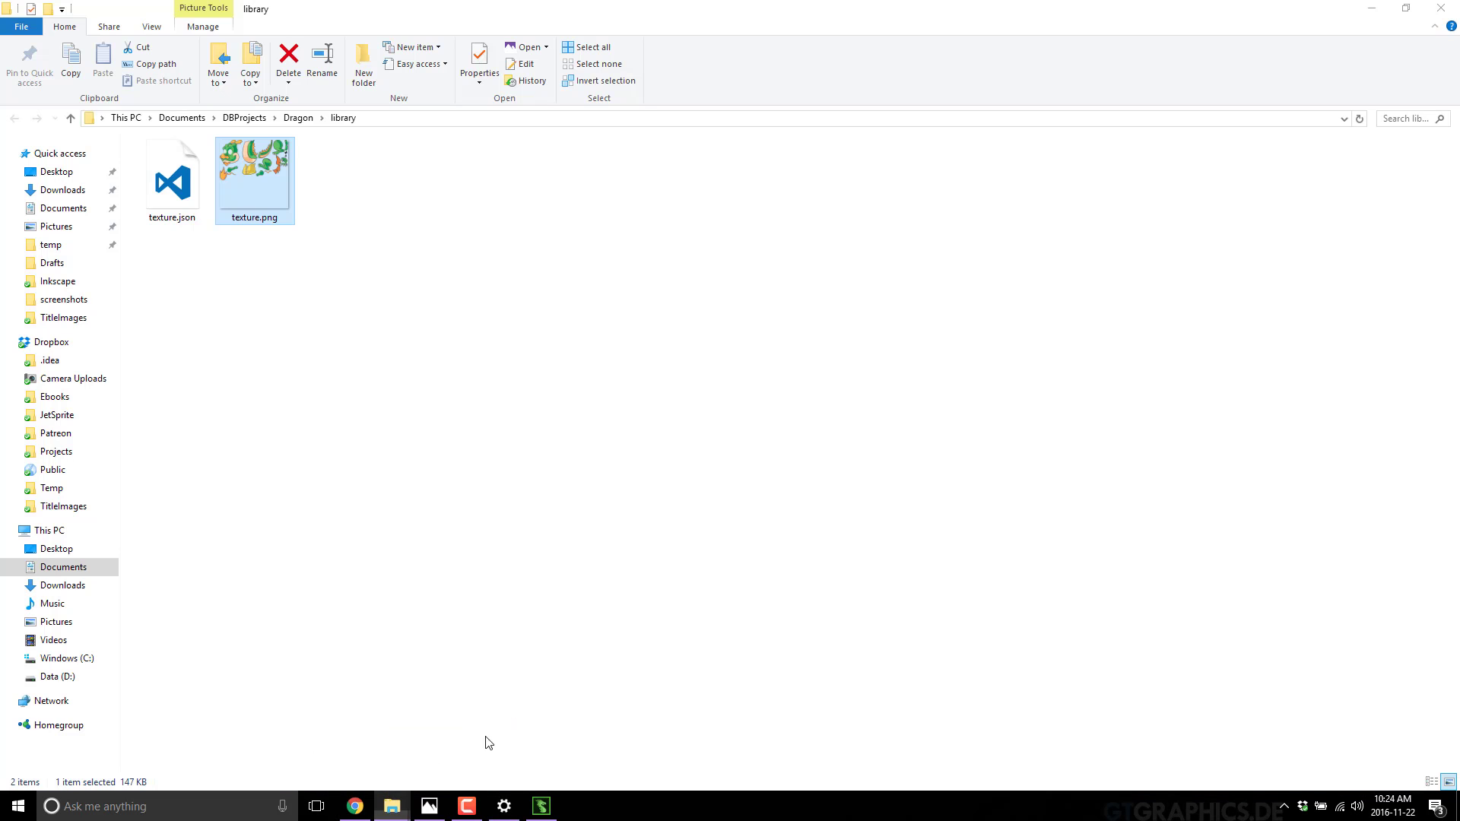
click(69, 658)
double_click(168, 262)
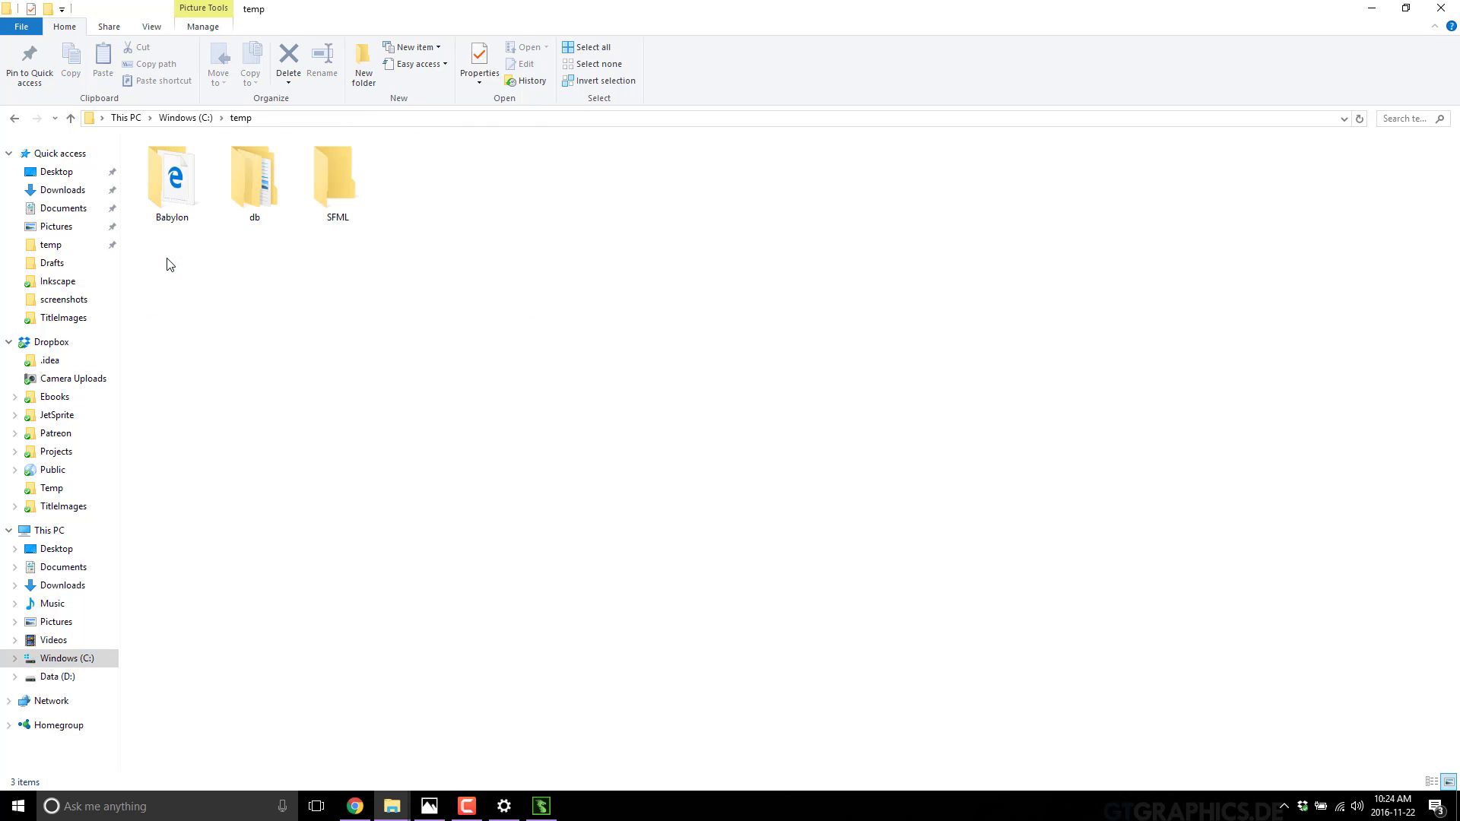
click(272, 188)
double_click(272, 188)
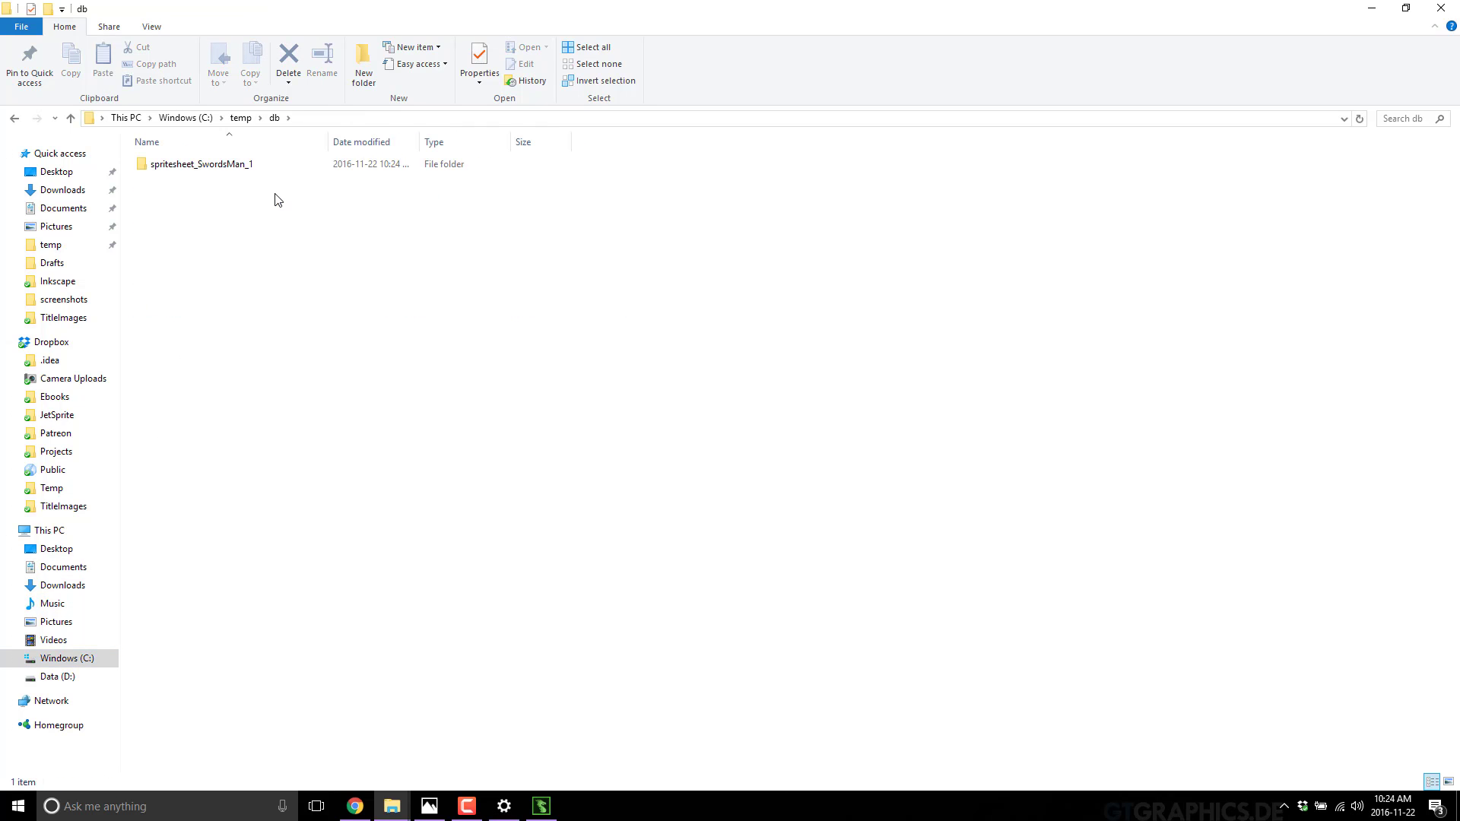
double_click(195, 172)
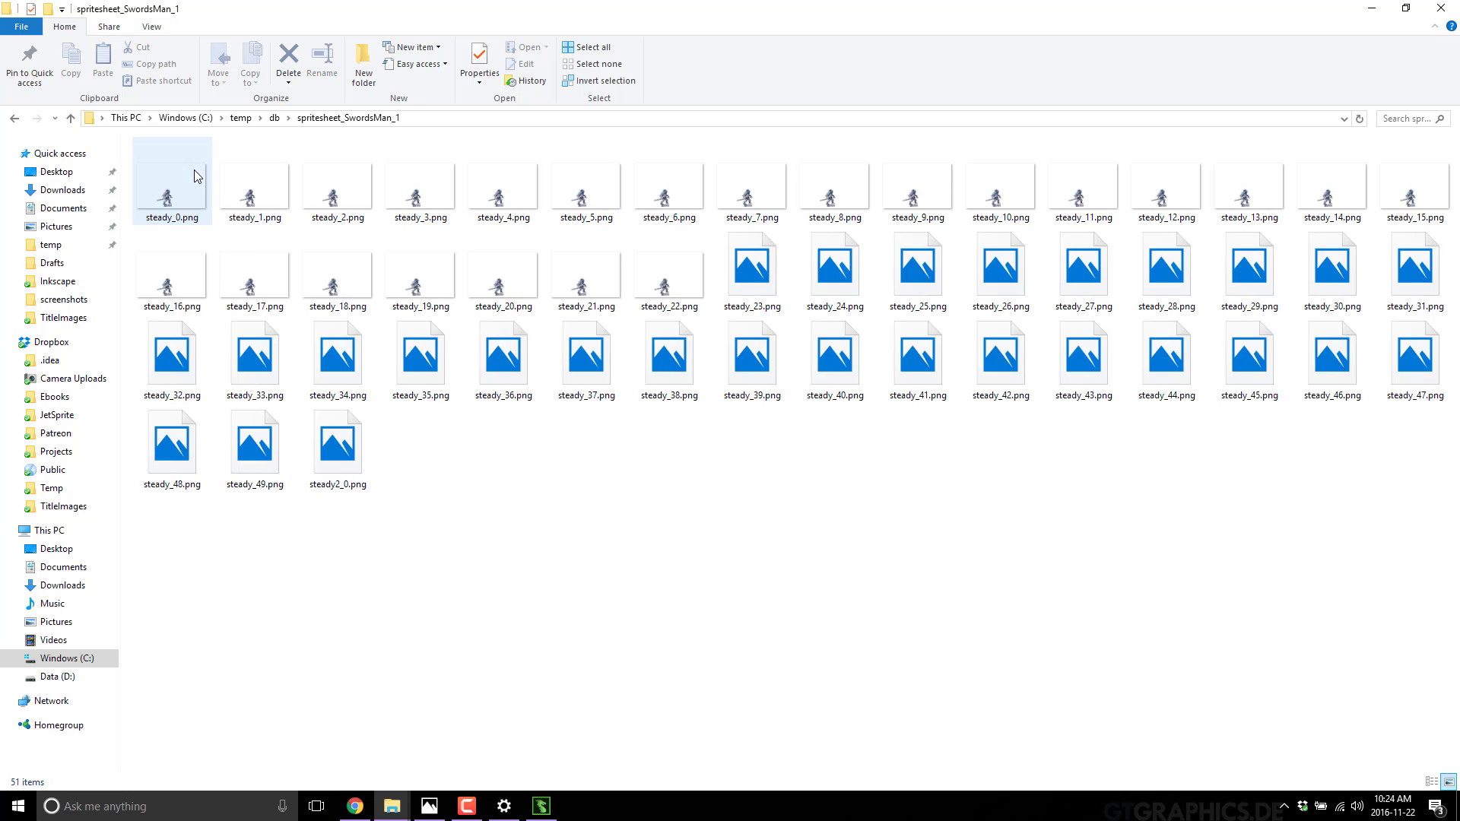
click(170, 181)
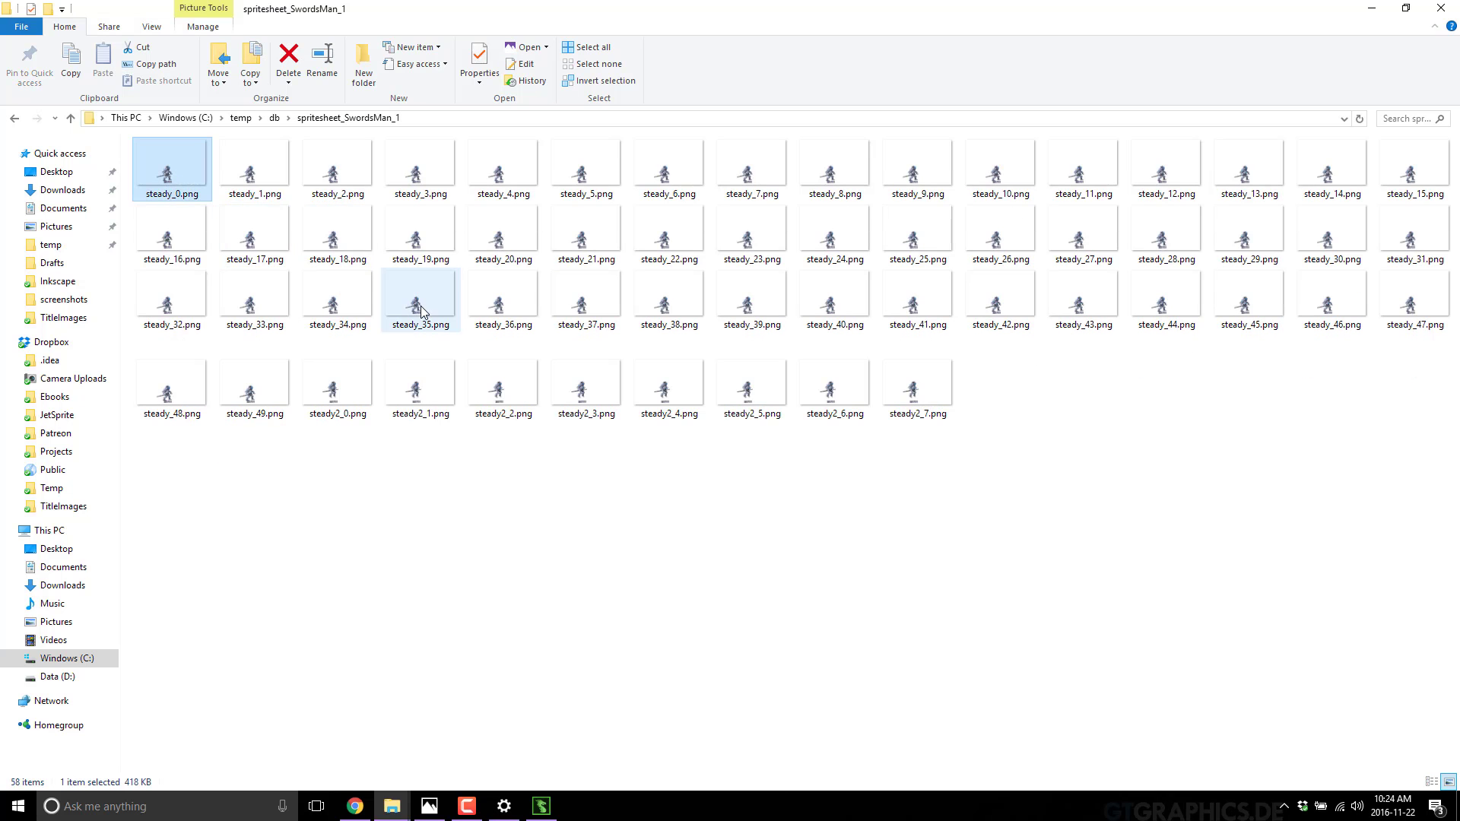
double_click(190, 172)
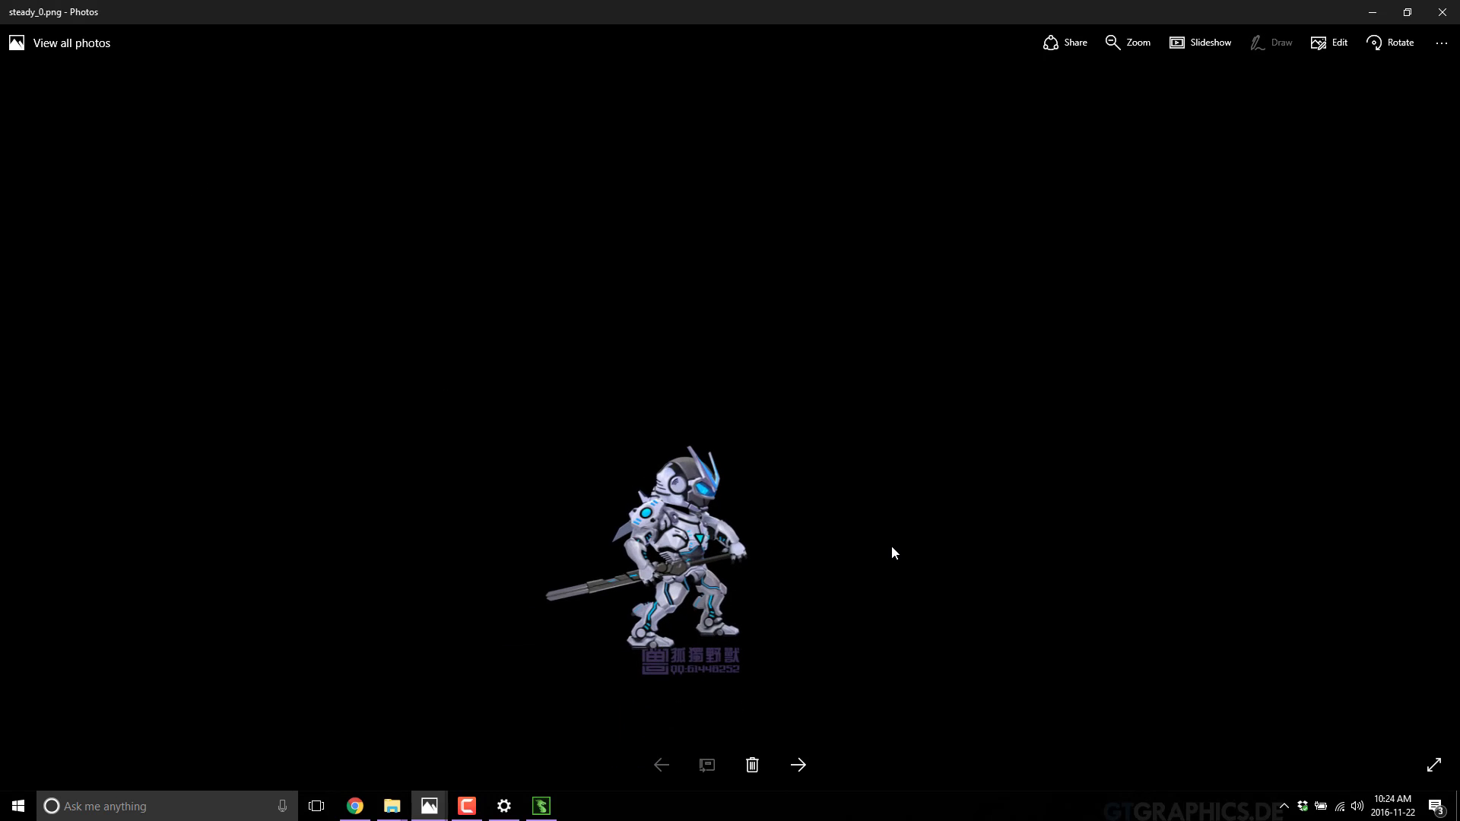
- Close the steady_0 view and open walk2_0.png from the export folder
click(1442, 12)
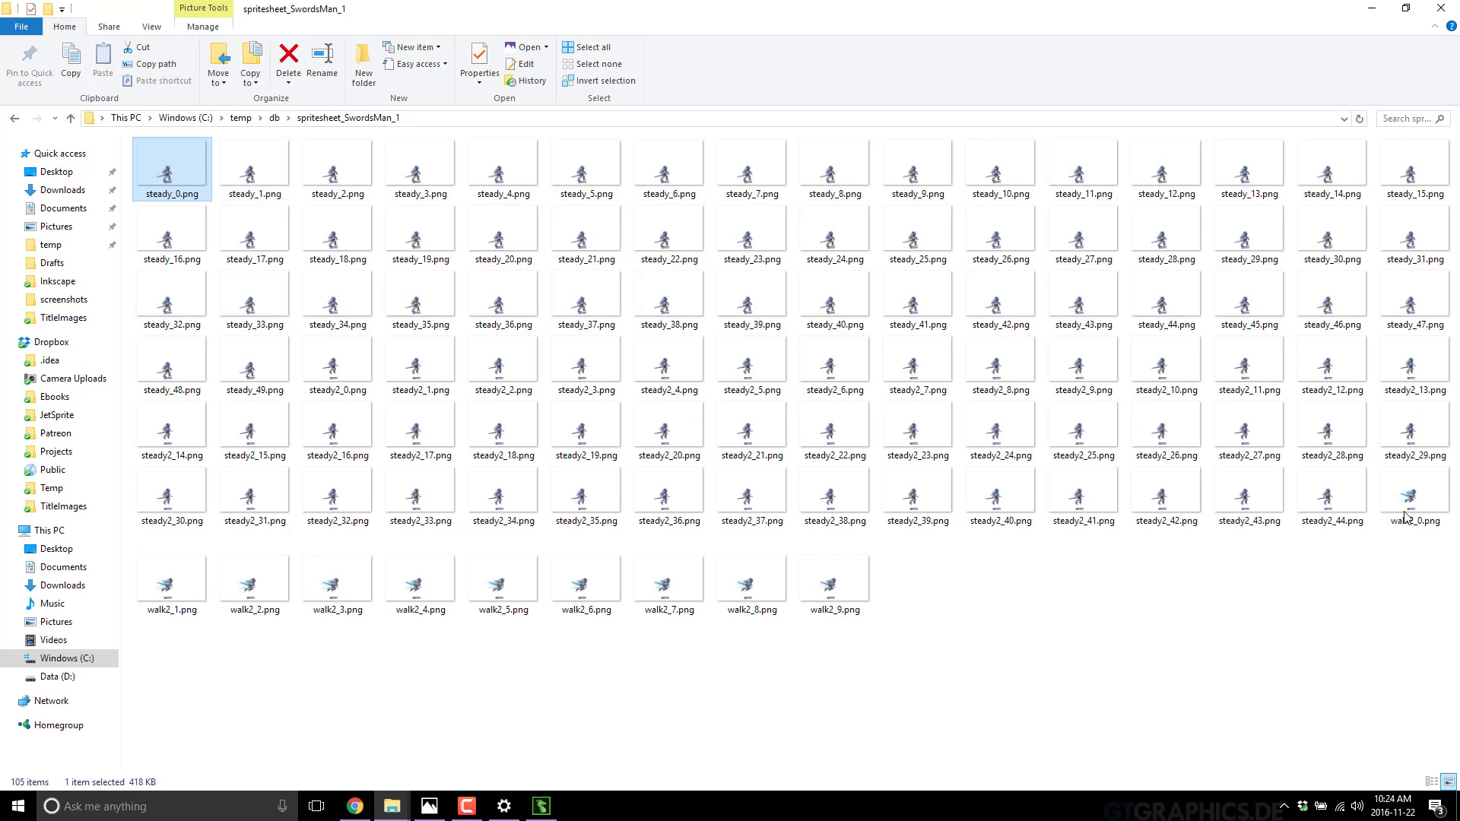
click(1416, 490)
double_click(1415, 490)
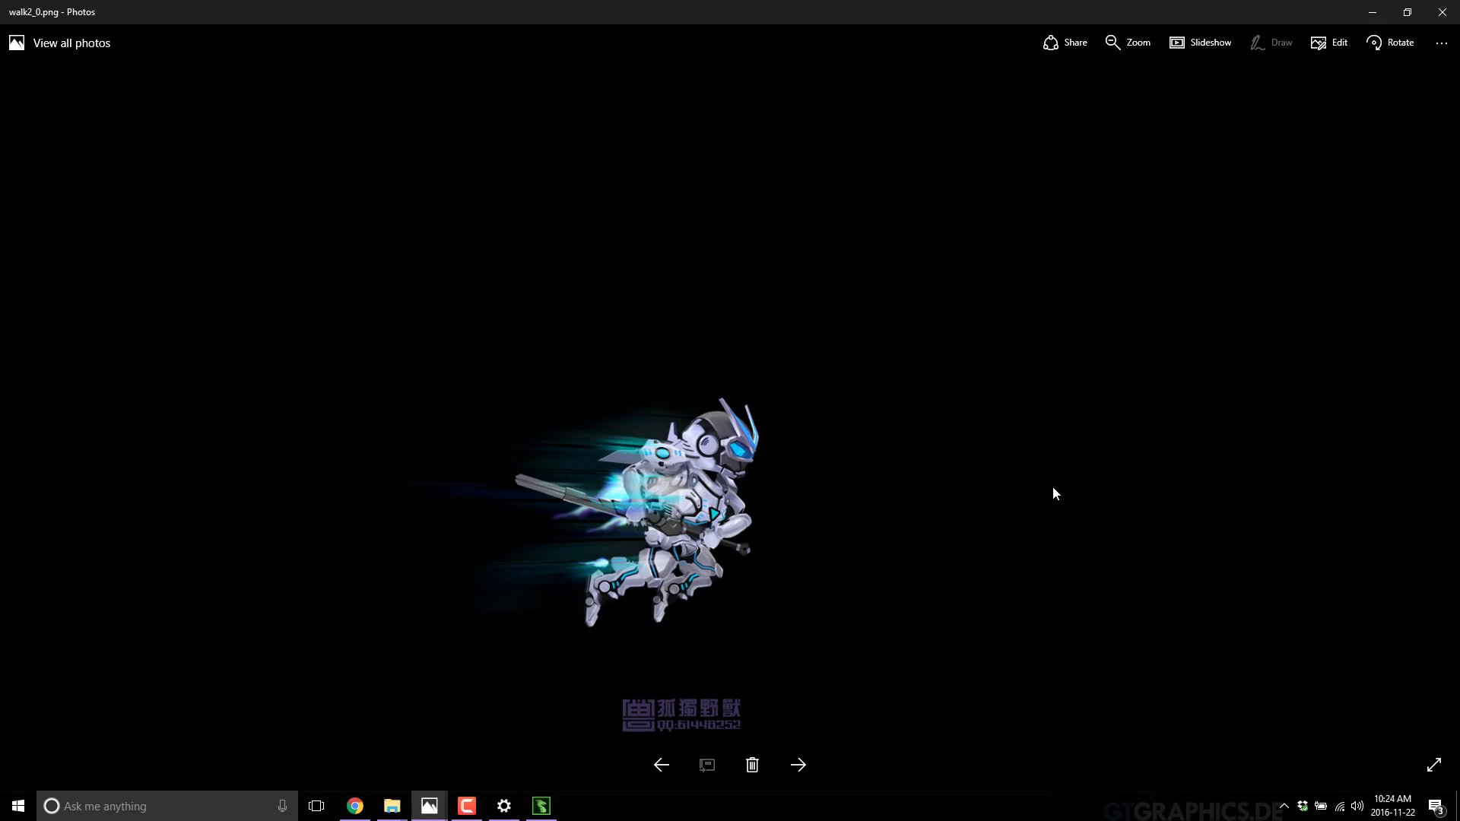
- Step through the walk2 frames to walk2_15, then close Photos and bring up Chrome
click(796, 765)
click(797, 765)
click(797, 765)
click(797, 765)
click(796, 765)
click(797, 764)
click(797, 765)
click(796, 765)
click(797, 765)
click(797, 765)
click(797, 765)
click(797, 765)
click(796, 764)
click(796, 765)
click(797, 765)
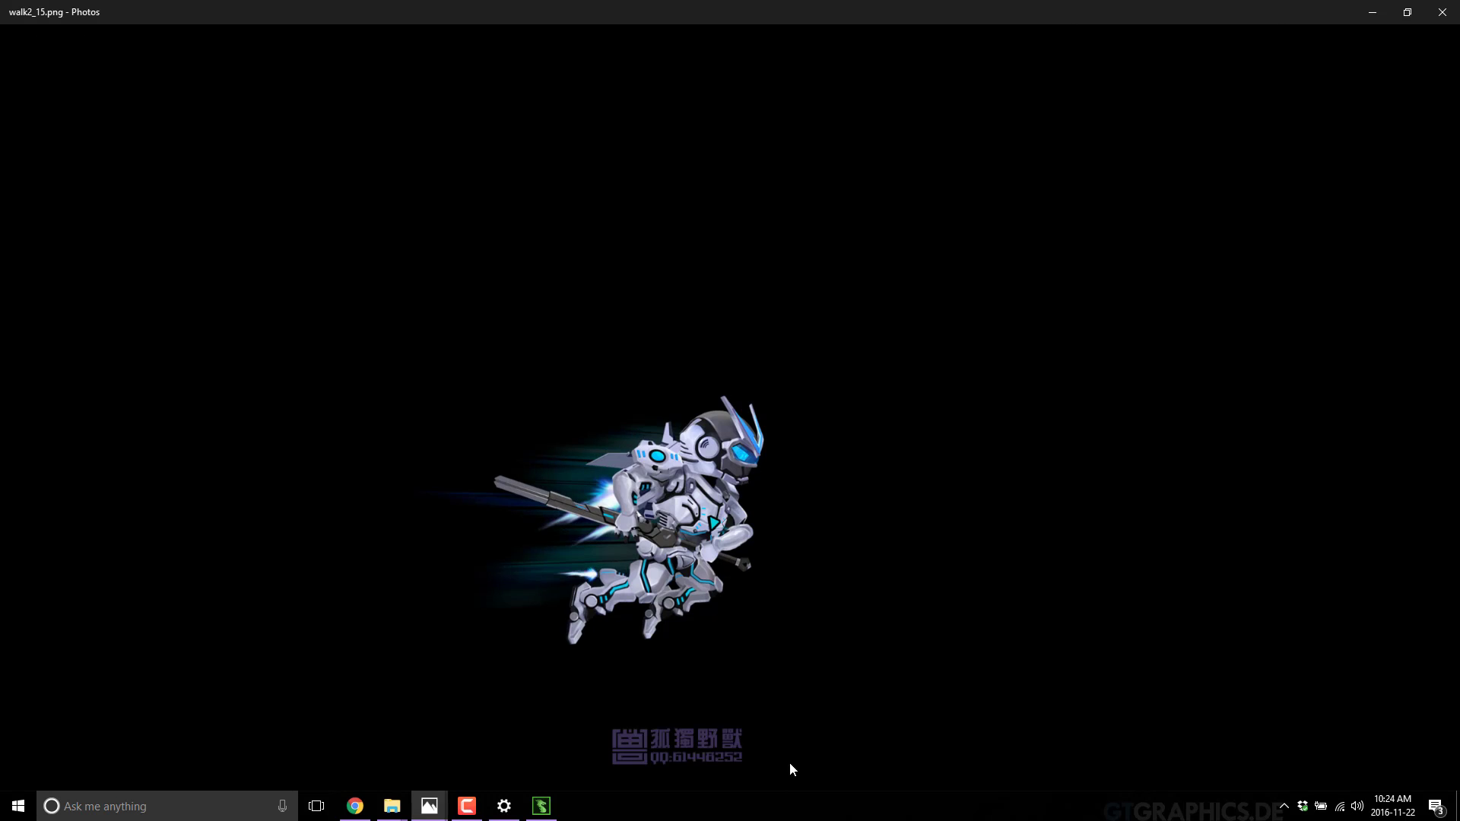
click(1442, 12)
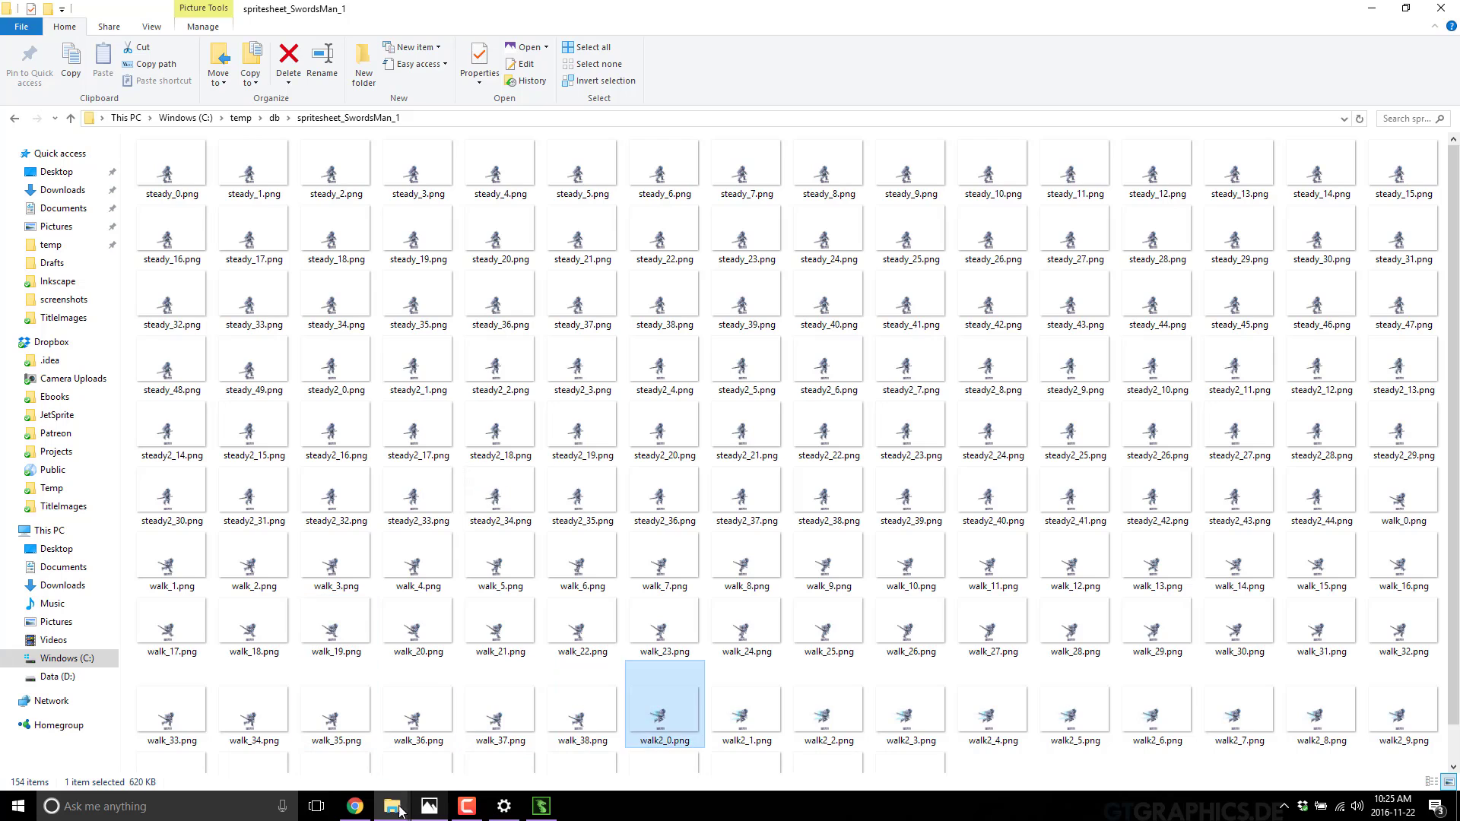
click(354, 808)
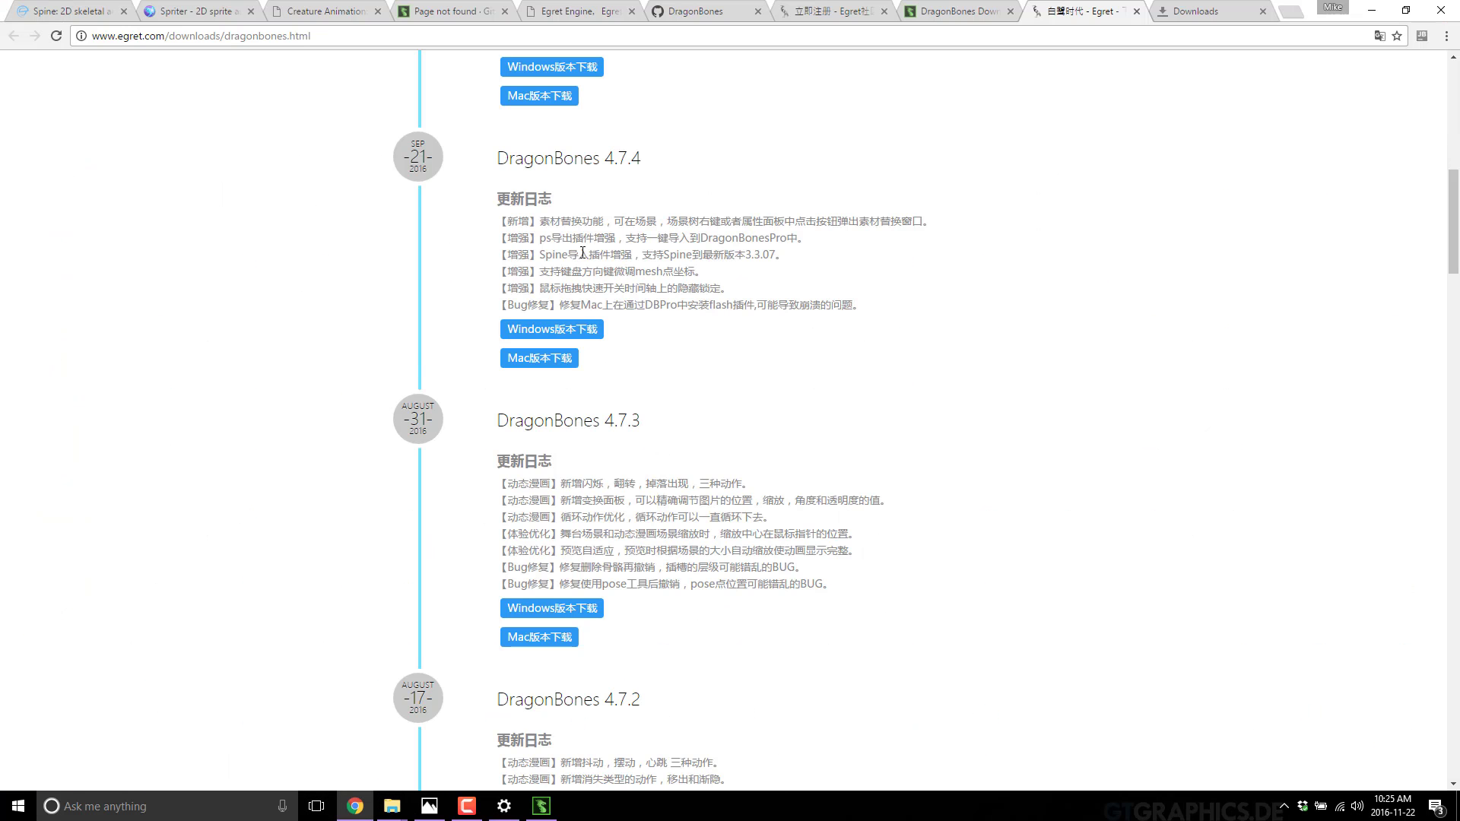
- Look over the DragonBones GitHub, Egret Engine and dragonbones.com not-found tabs
click(680, 13)
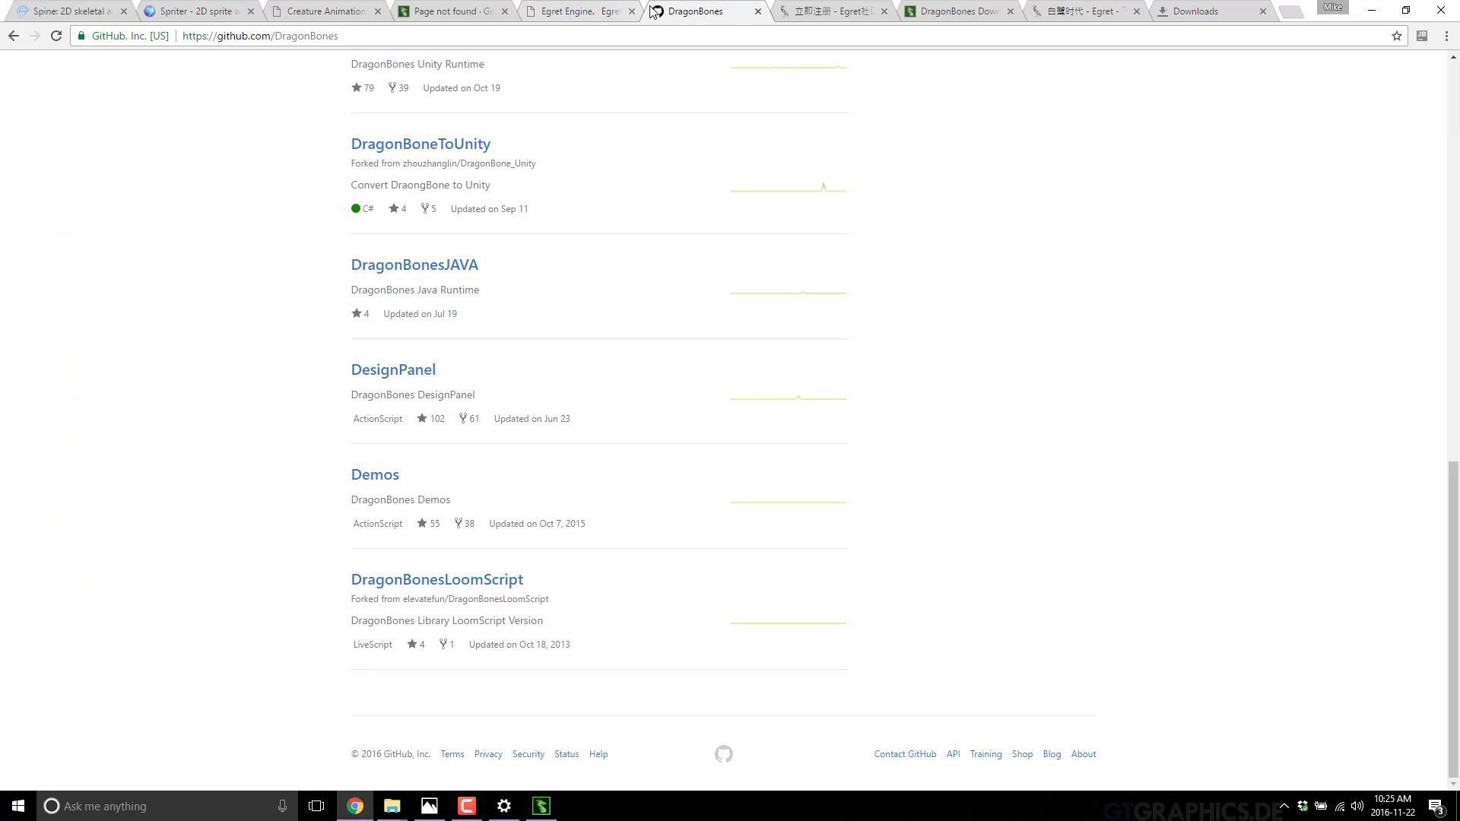
scroll(691, 298, up, 6)
click(571, 9)
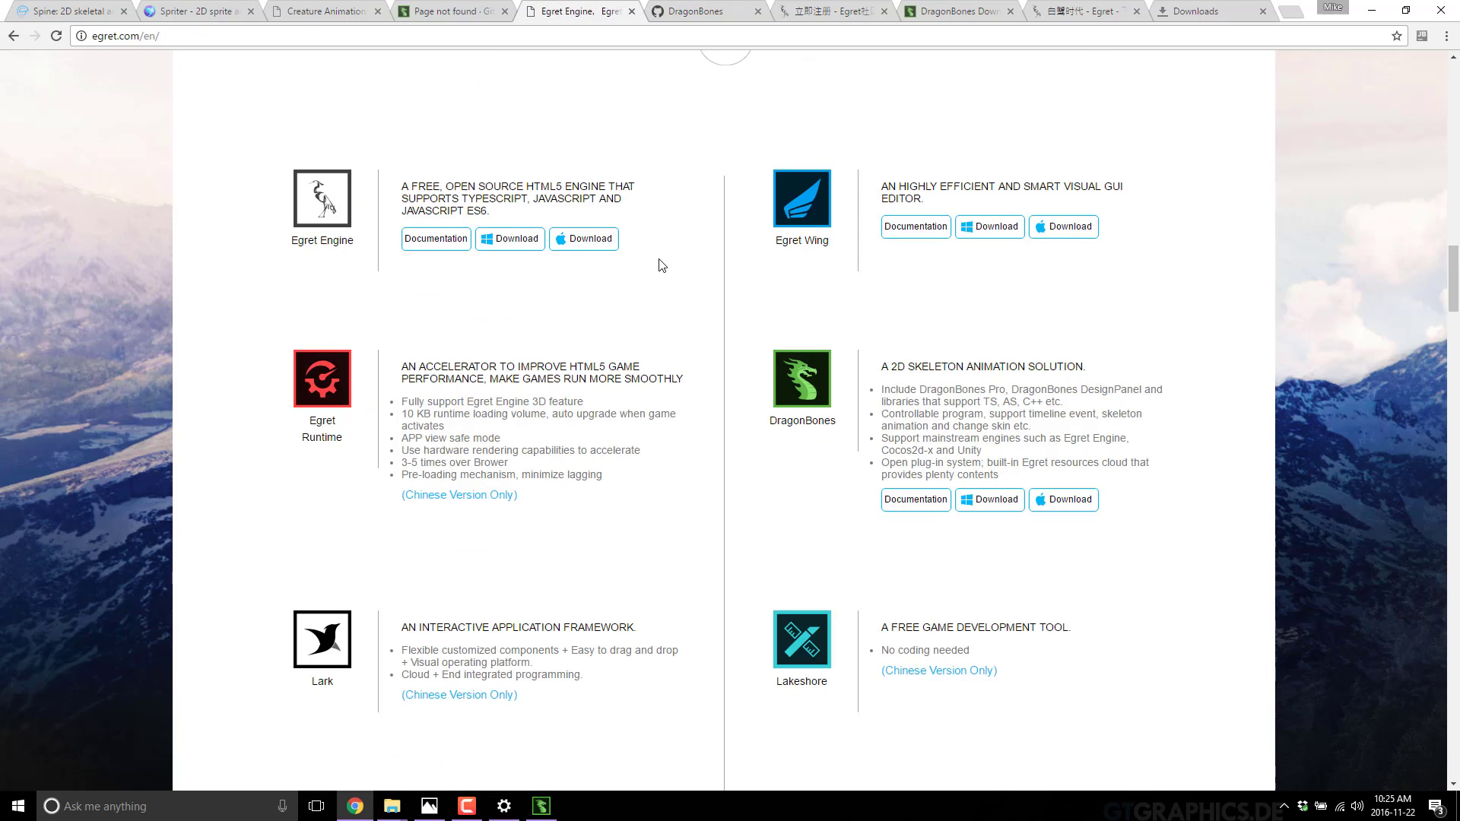
scroll(658, 262, up, 15)
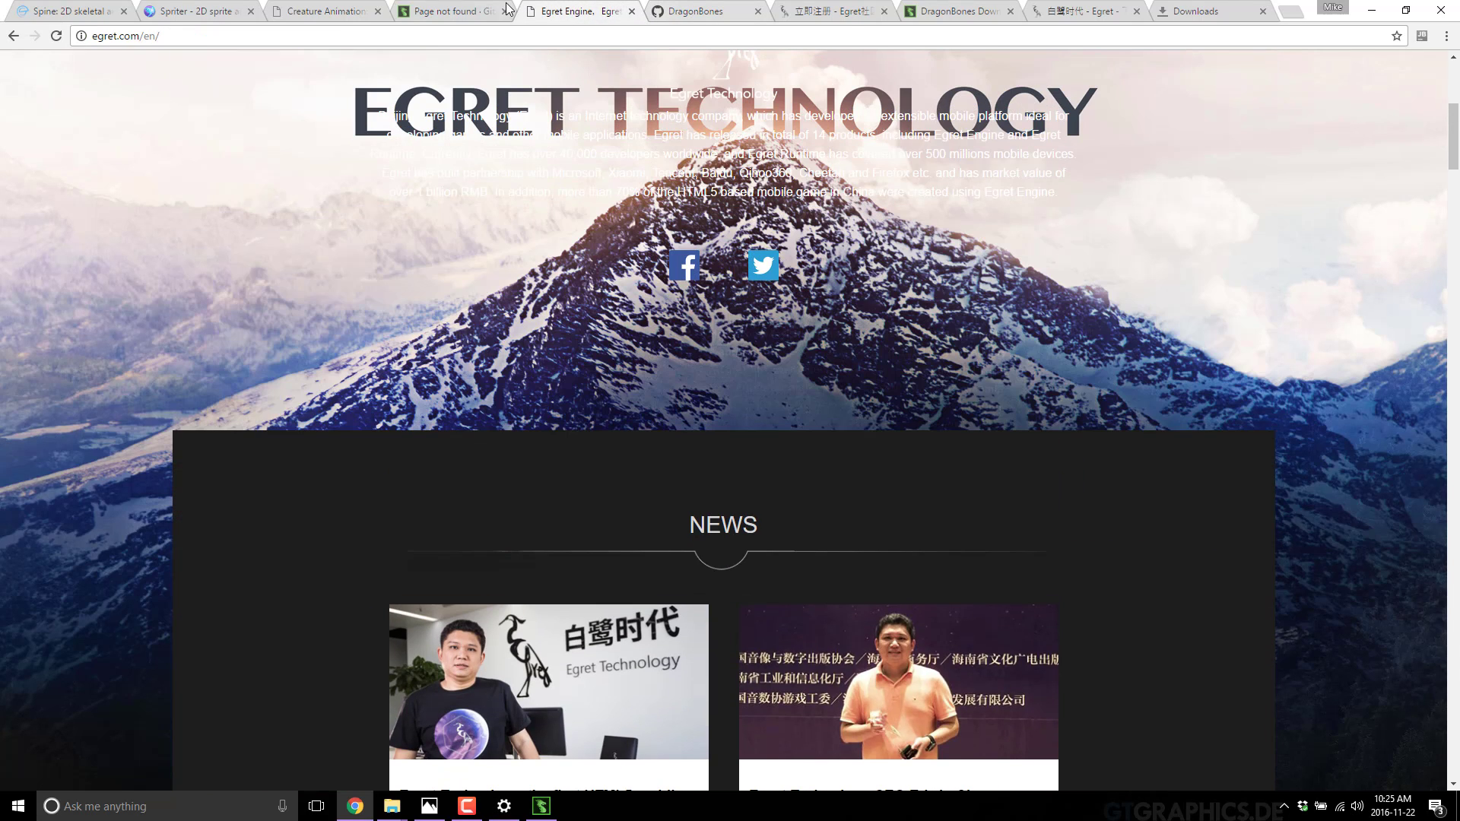
click(460, 14)
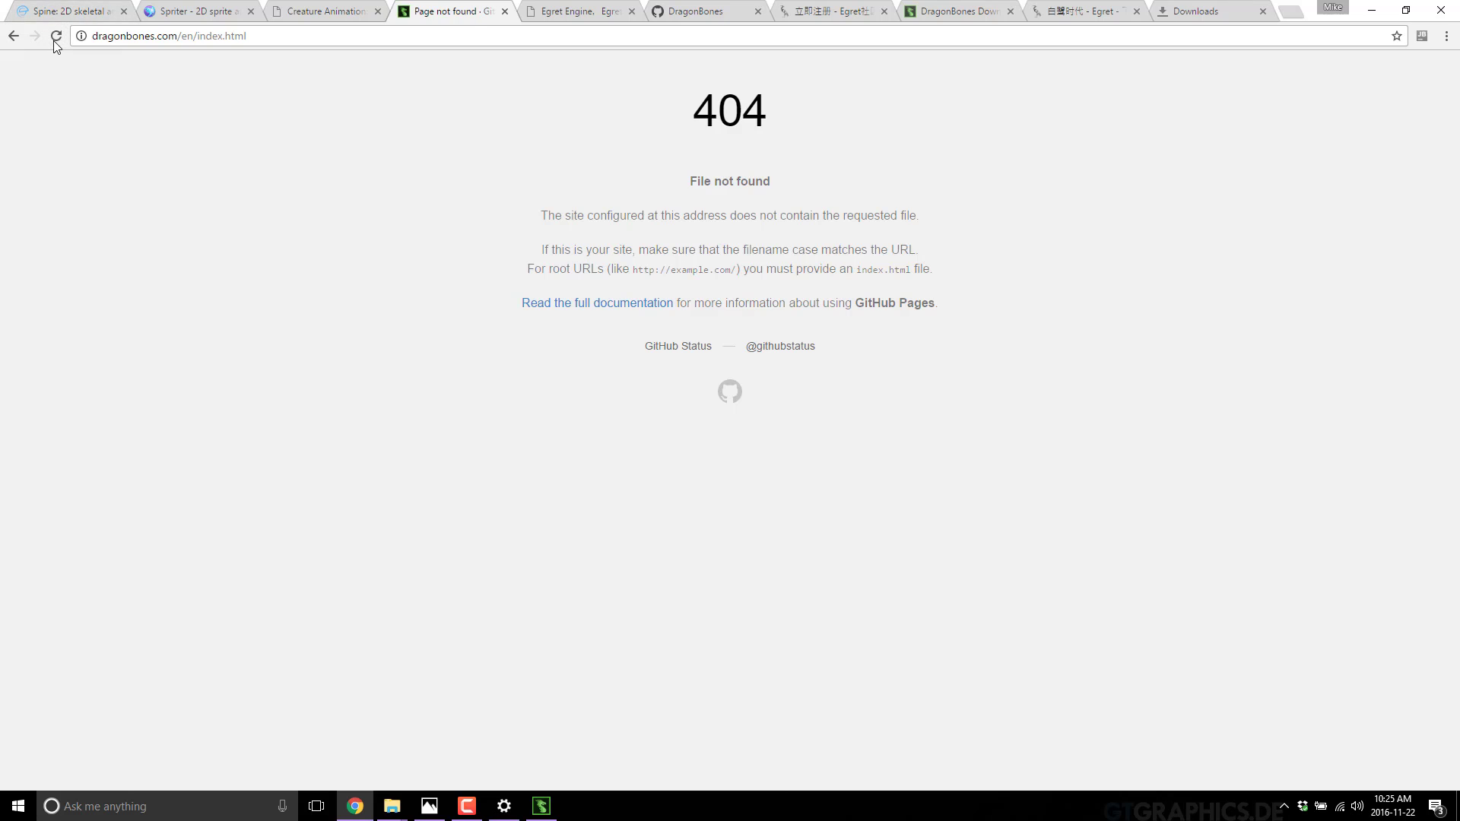
- Search Google for 'dragonbones documentation' and open the DragonBones Motion Comic page
click(265, 39)
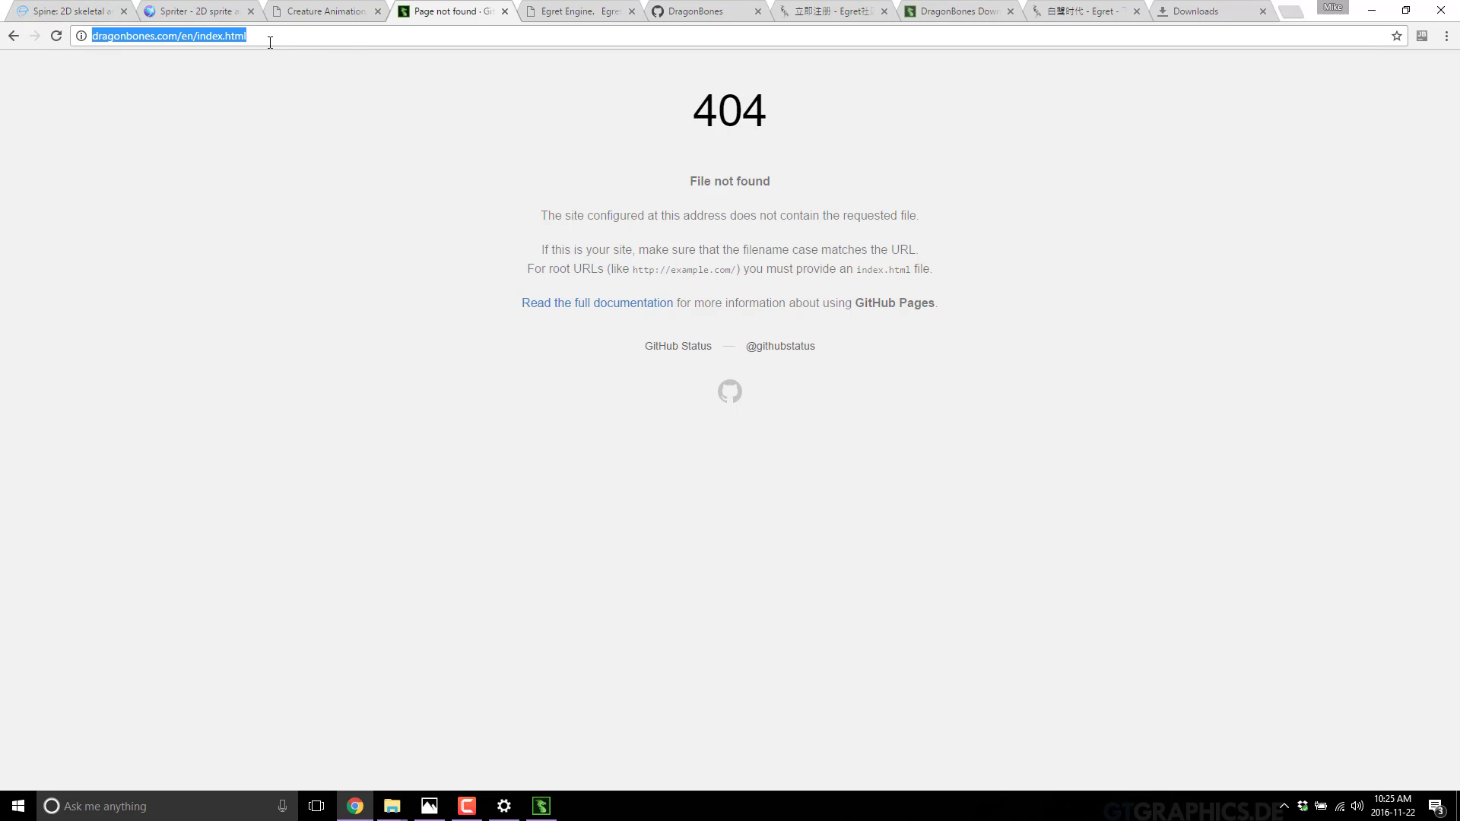
text(dragonbones )
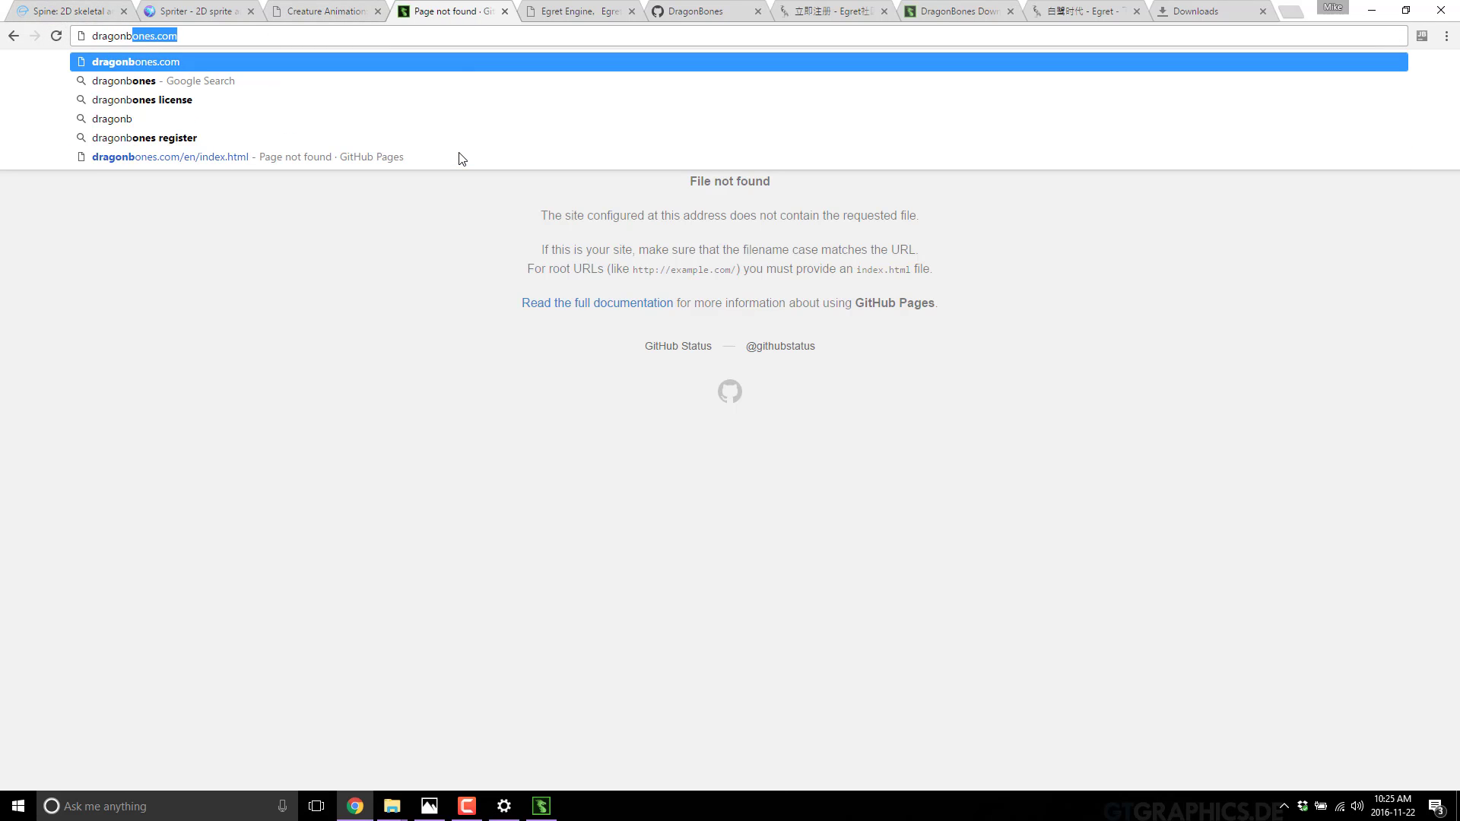
text(documentation)
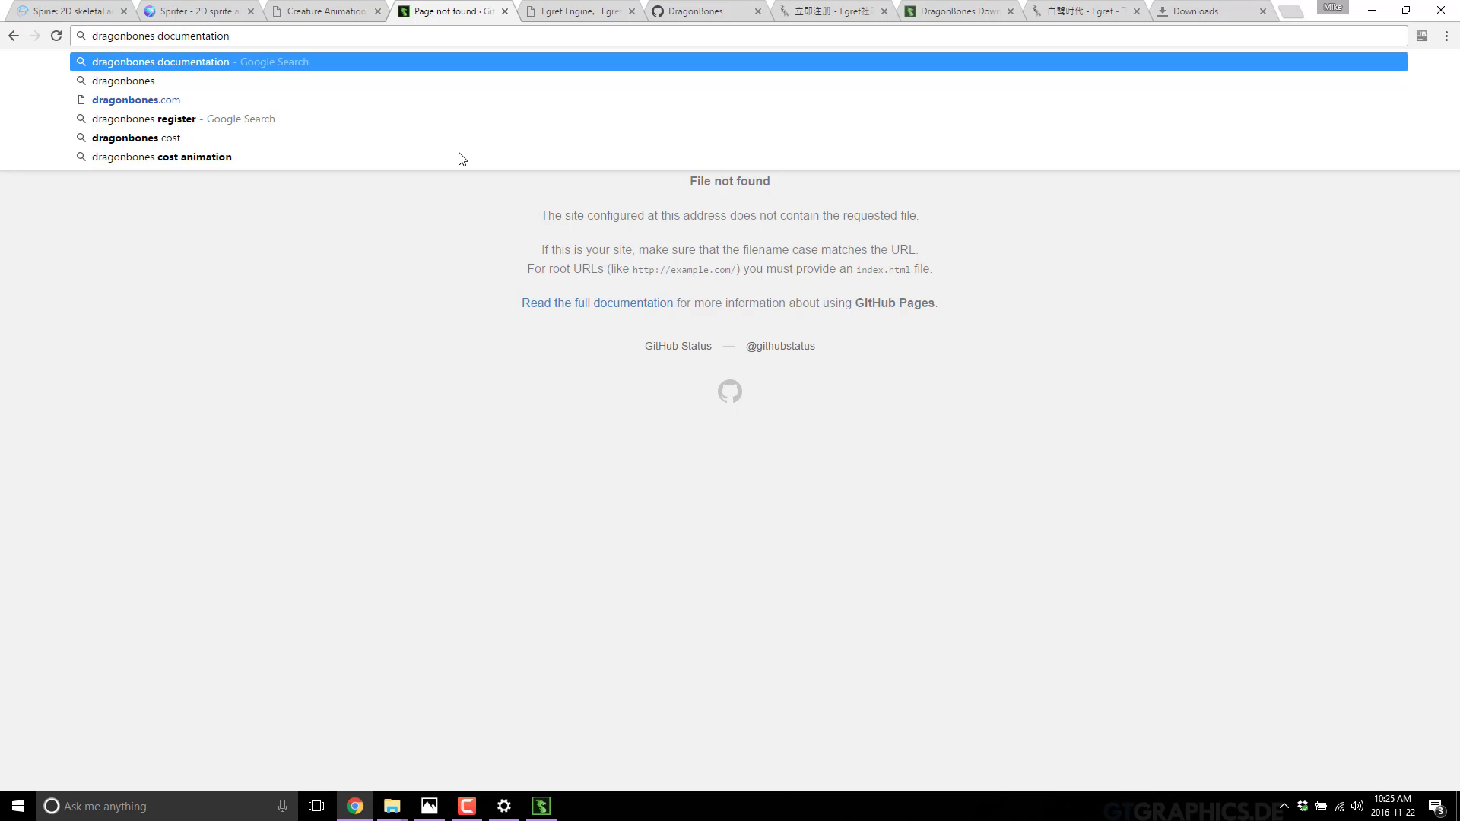
key(Return)
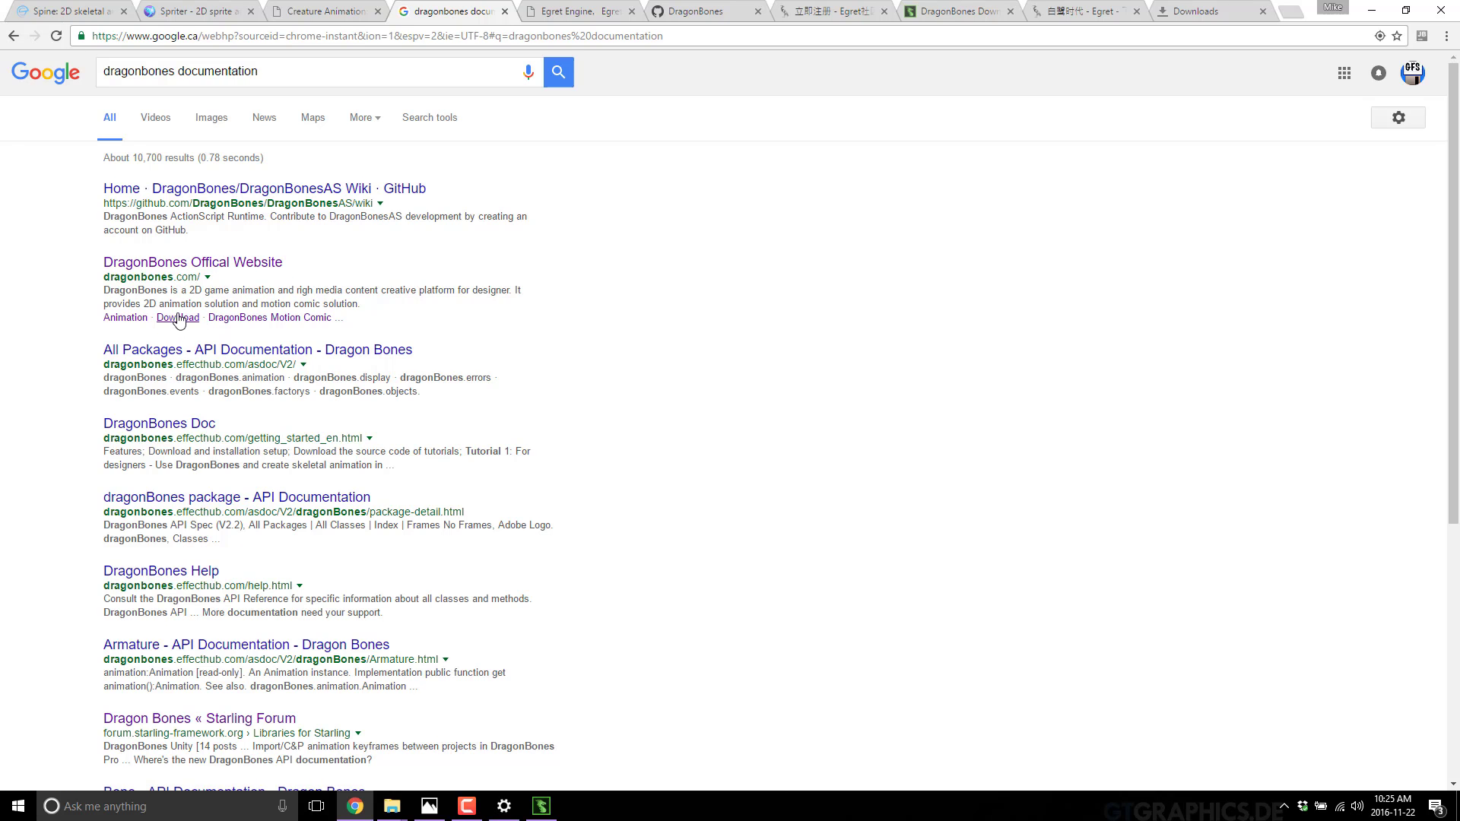
click(231, 319)
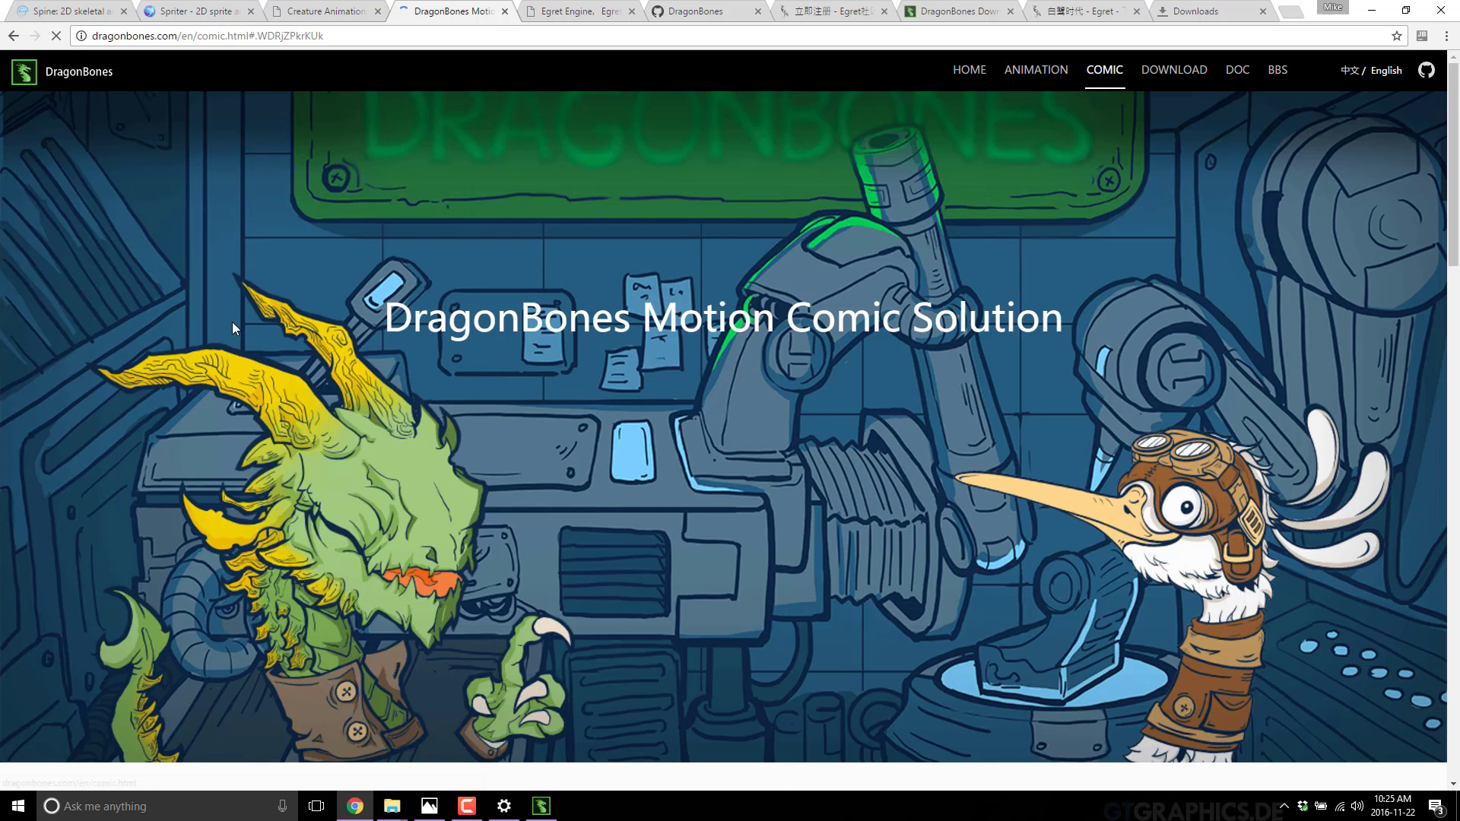
- Open the DragonBones Pro User Guide from DOC and scroll through its introduction
click(1237, 72)
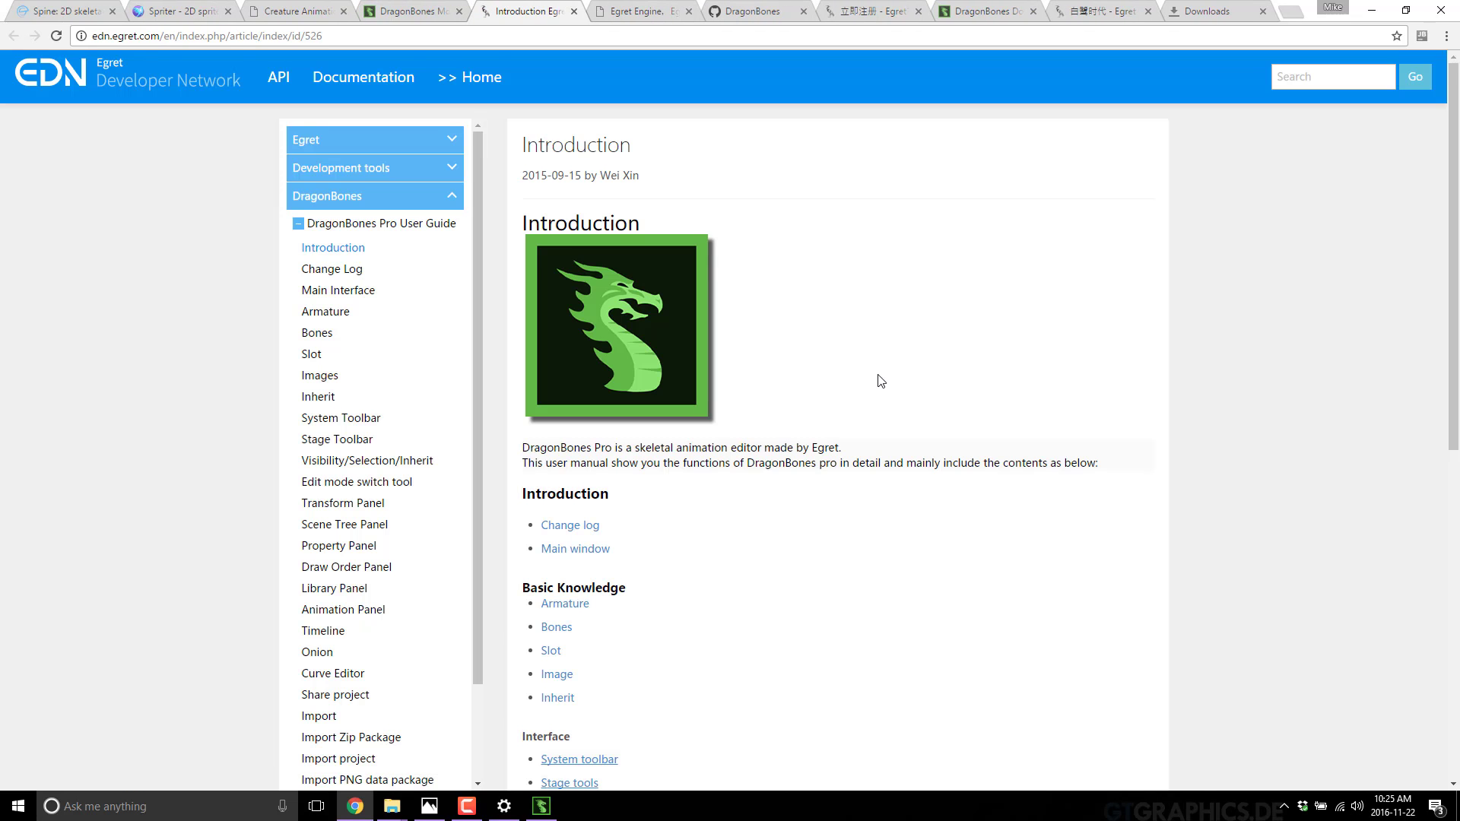
scroll(880, 381, down, 1)
scroll(880, 381, down, 3)
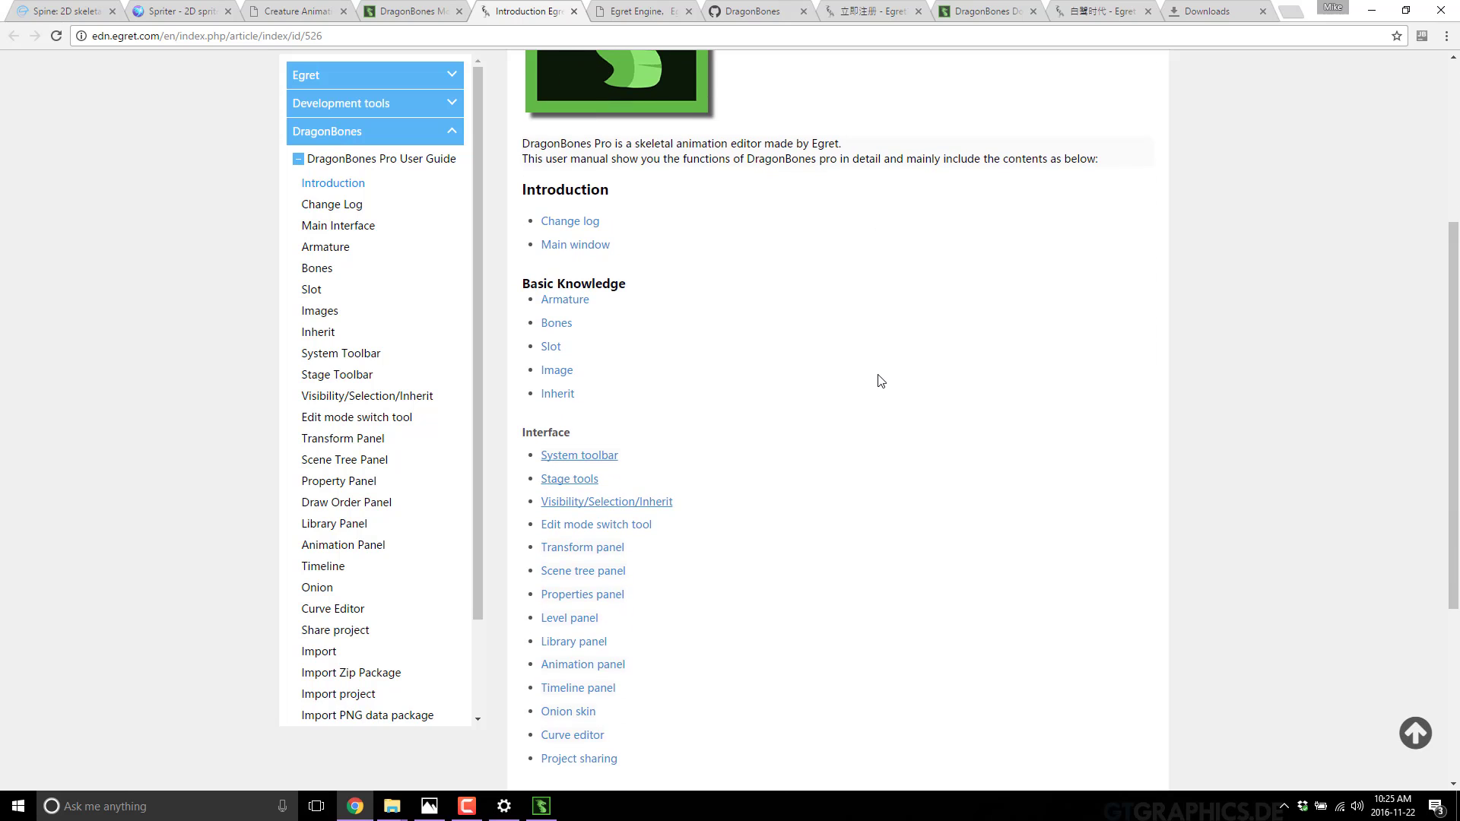
scroll(880, 381, down, 4)
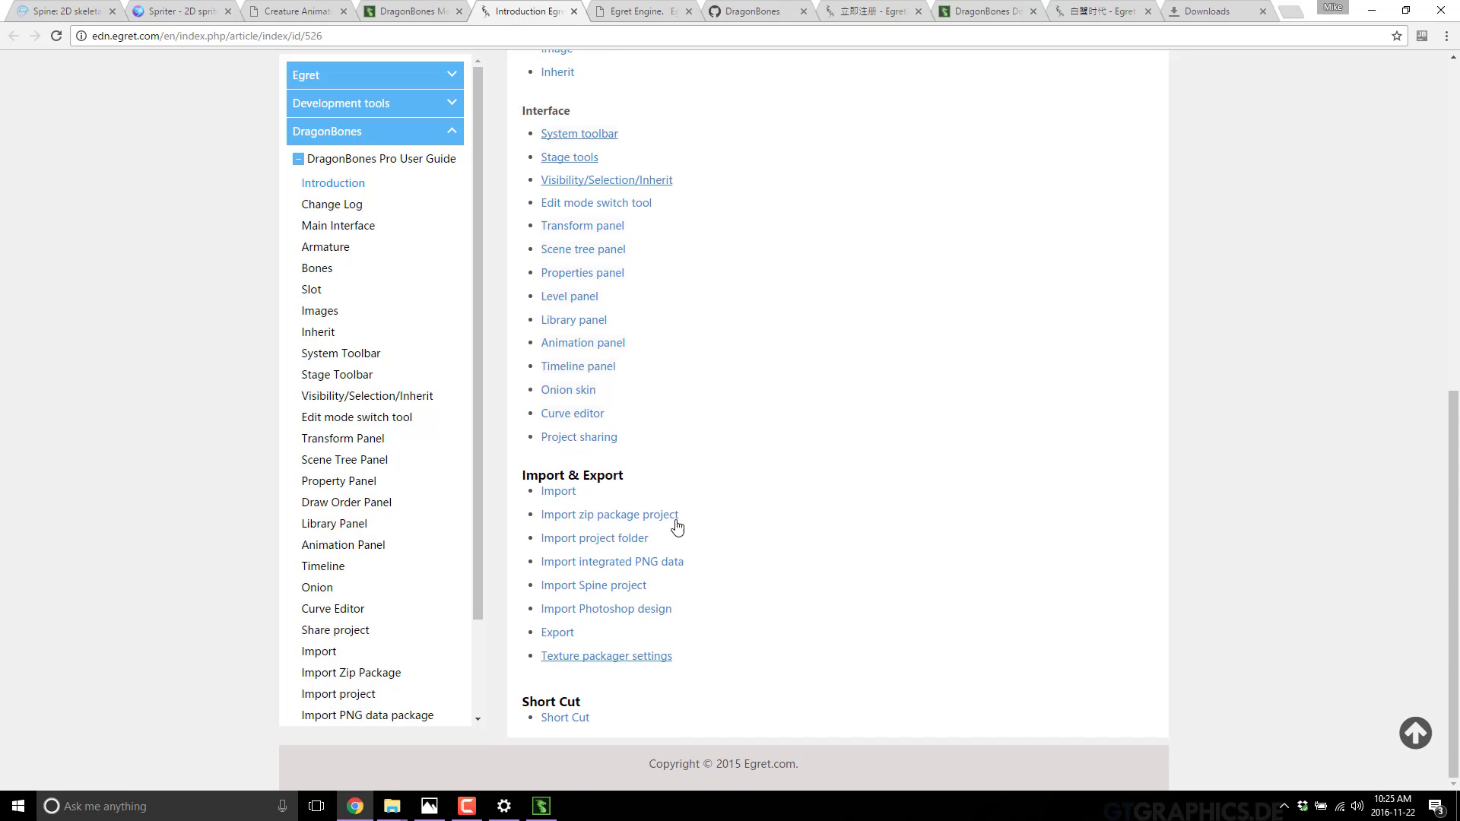
- Read the Import article, then go to the Egret API reference's Global Functions page
click(560, 493)
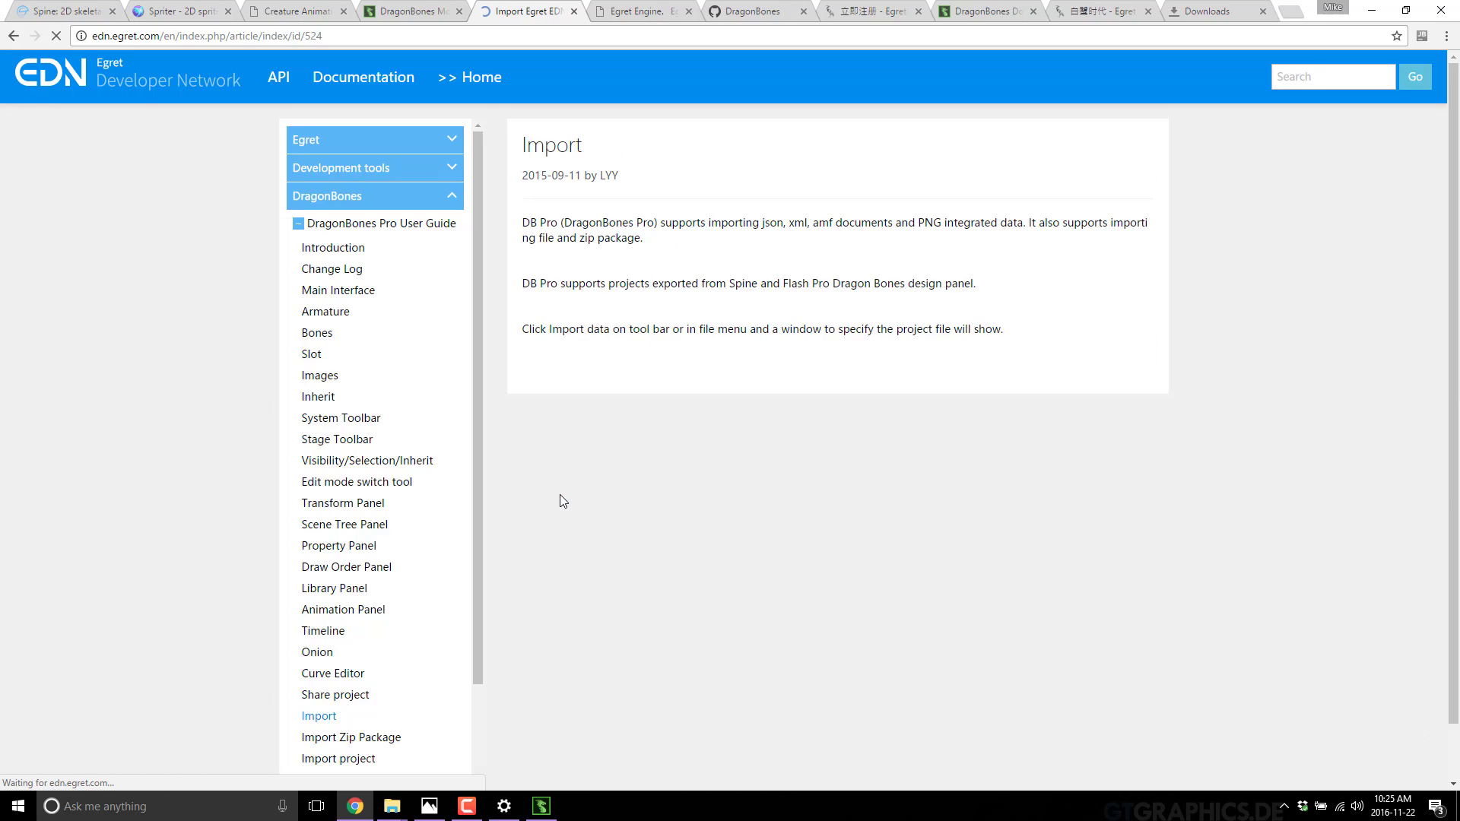
scroll(870, 278, down, 1)
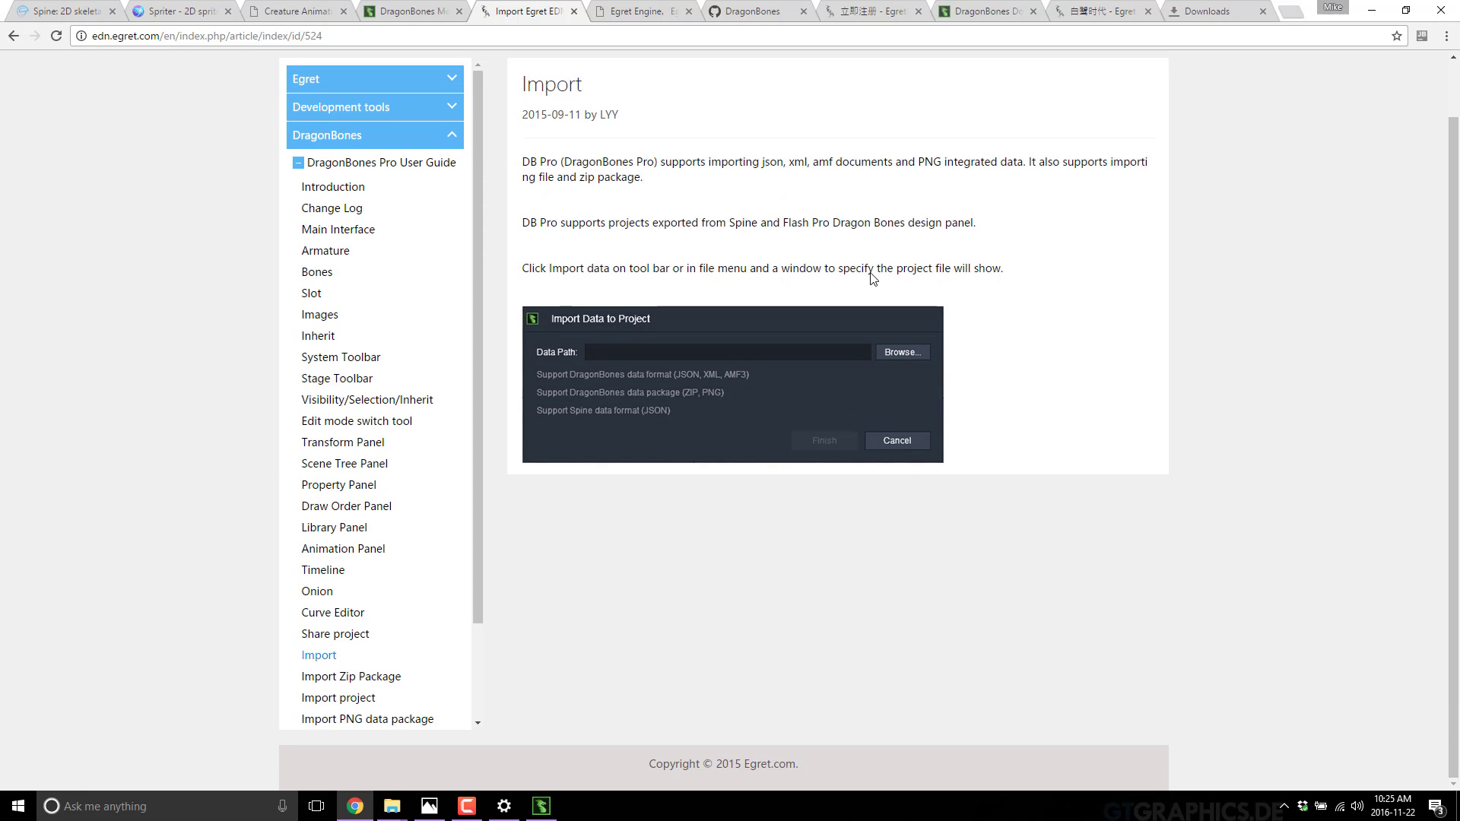
scroll(485, 146, up, 1)
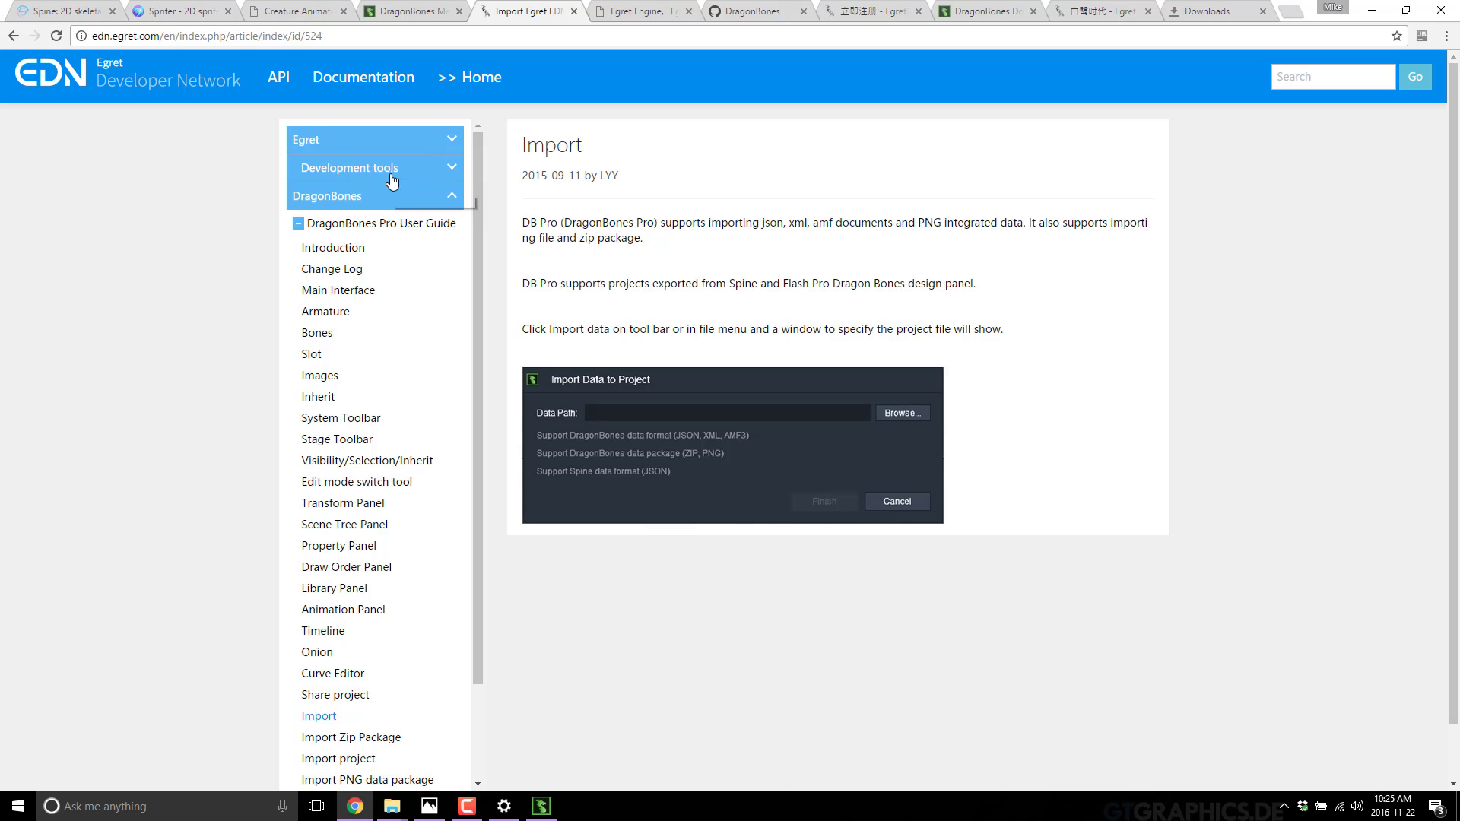
click(277, 76)
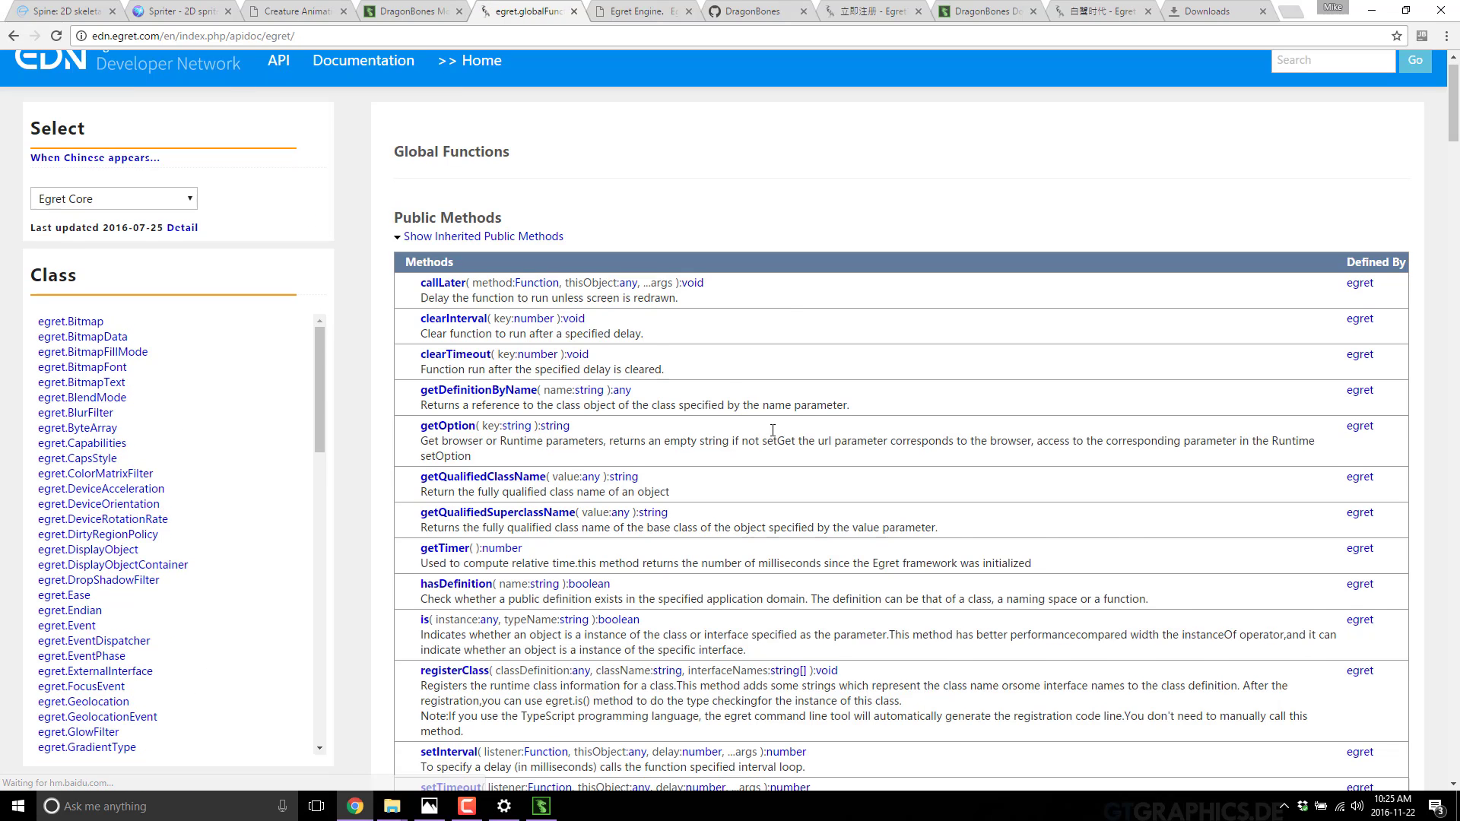
- Choose DragonBones in the library dropdown and open the dragonBones.AnimationState class page
scroll(759, 426, down, 10)
scroll(58, 267, up, 10)
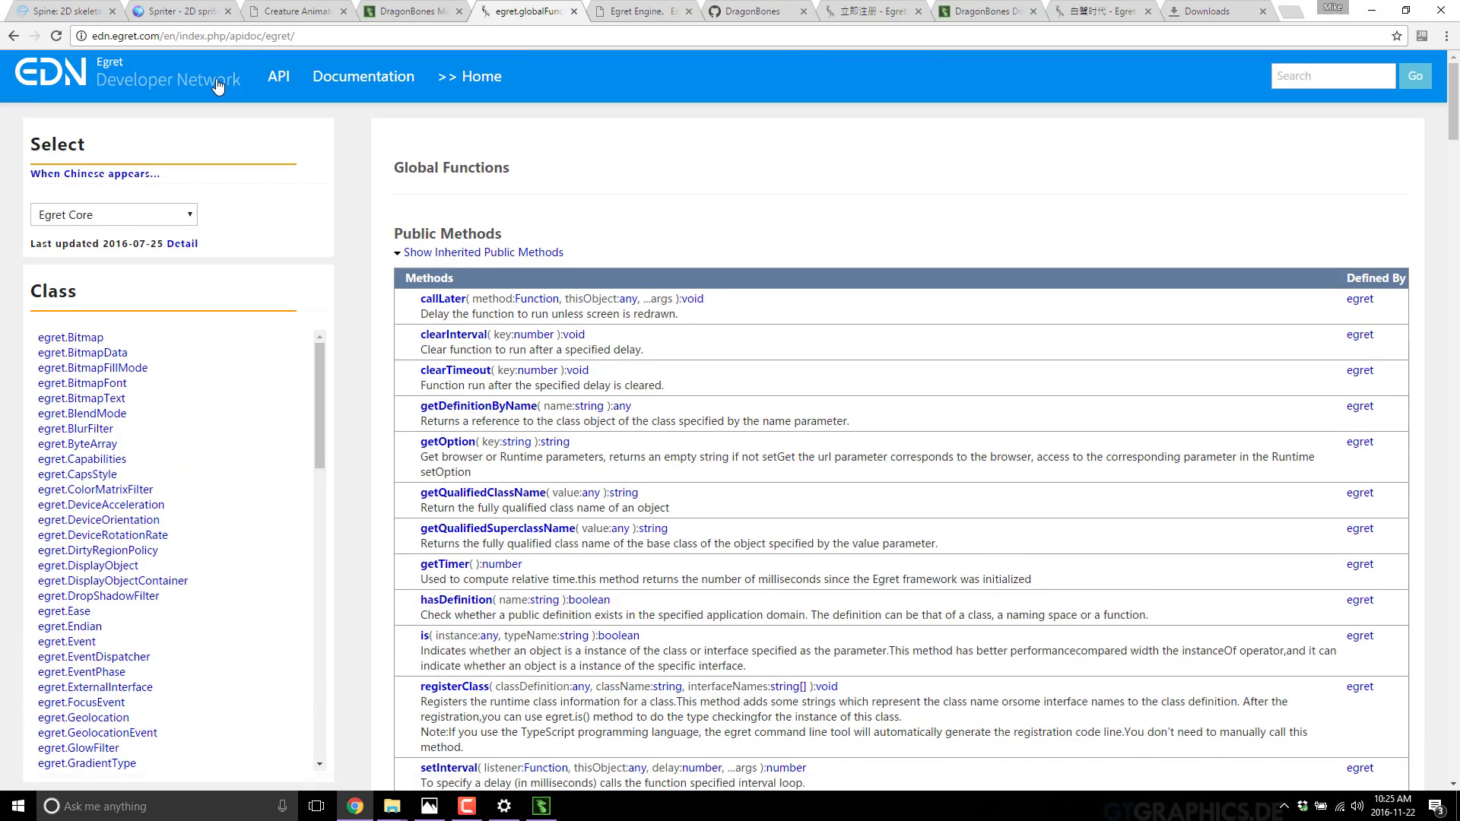
click(183, 213)
click(114, 280)
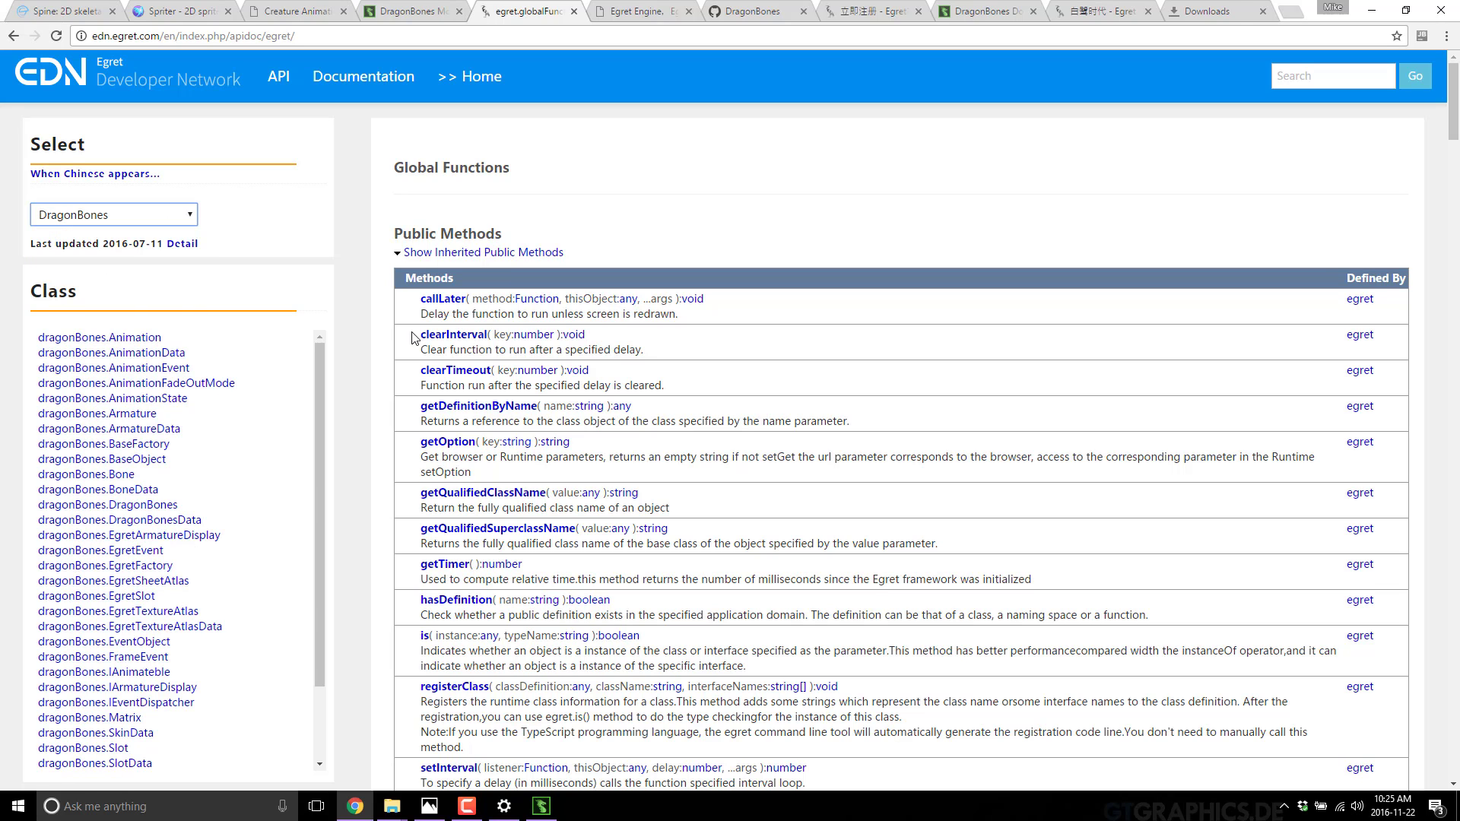
click(140, 399)
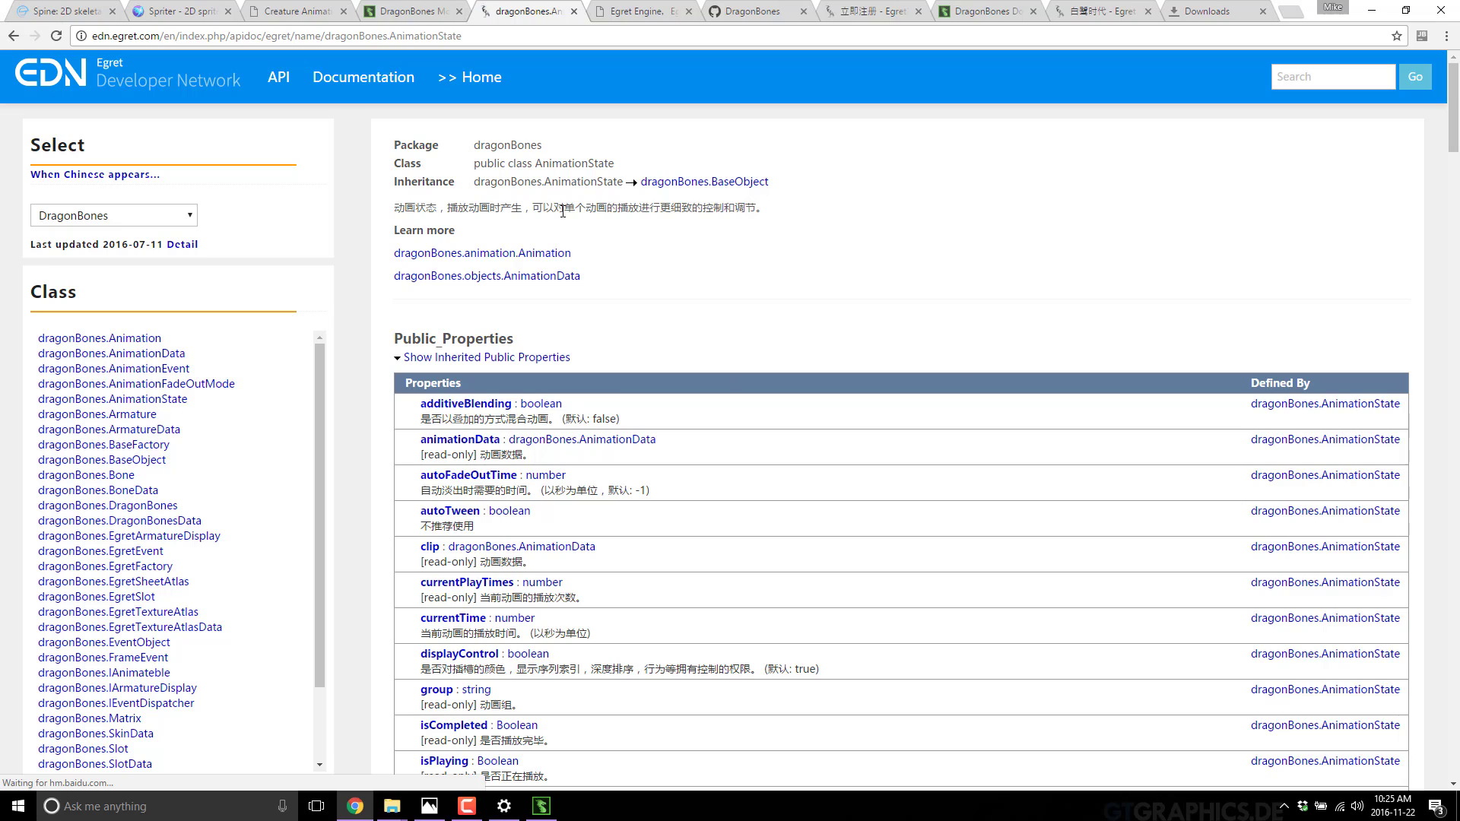
- Highlight the class's Chinese description and the additiveBlending entry, then switch back to DragonBones Pro
drag(786, 212, 410, 196)
drag(639, 422, 414, 420)
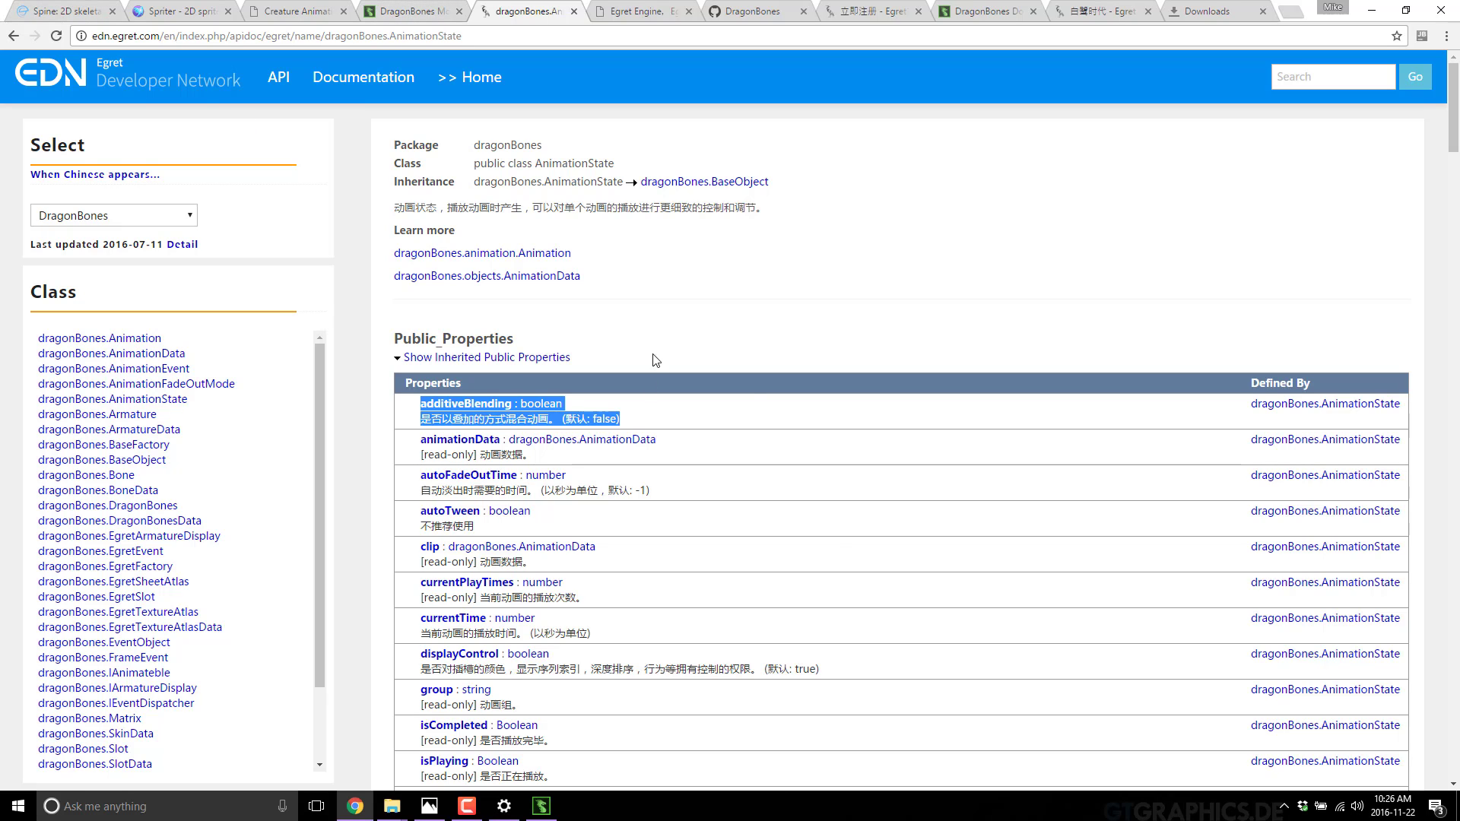
click(554, 808)
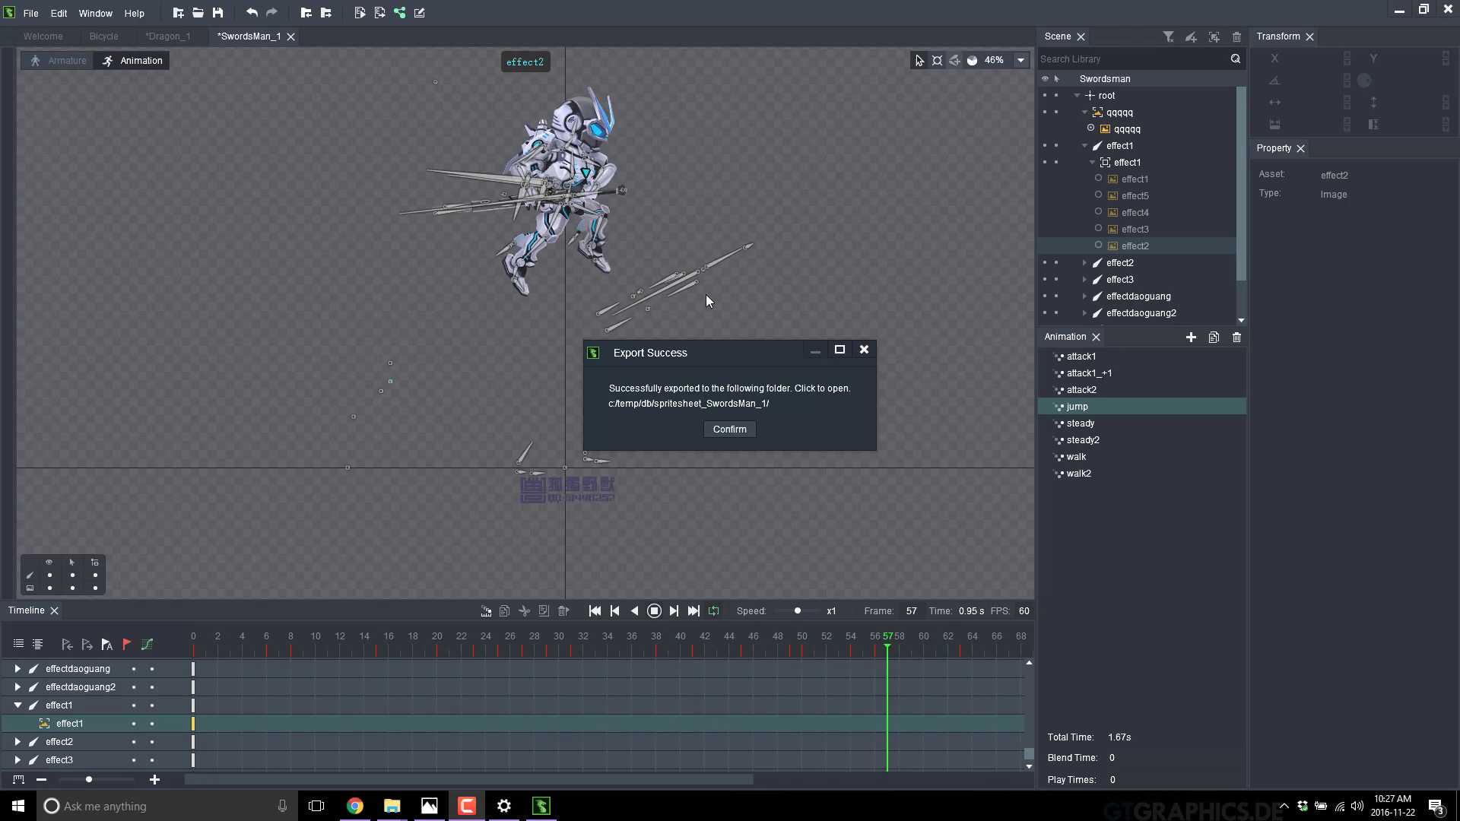
- Close the Export Success message for the c:/temp/db/spritesheet_SwordsMan_1 image sequence
click(863, 351)
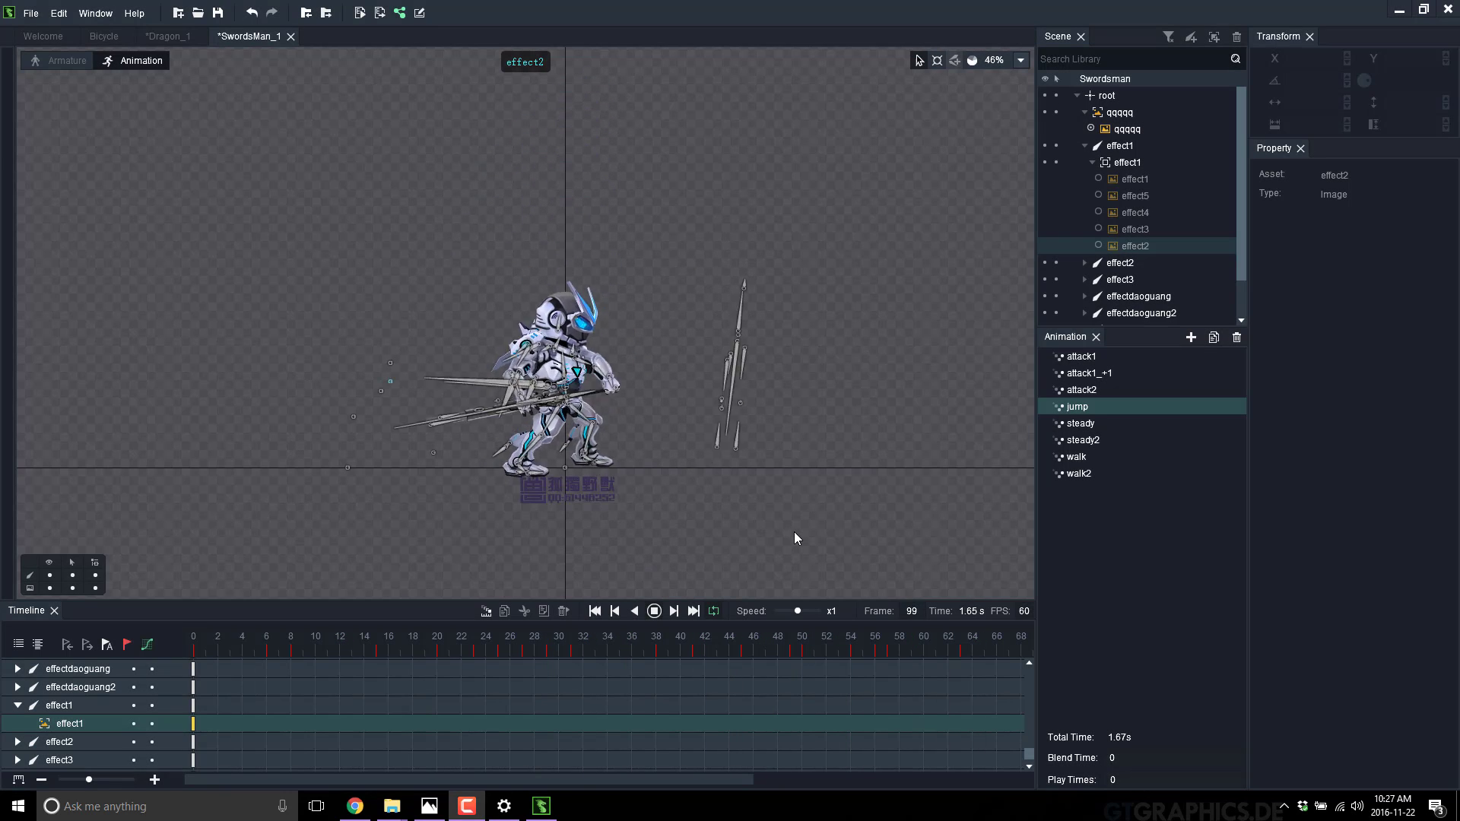